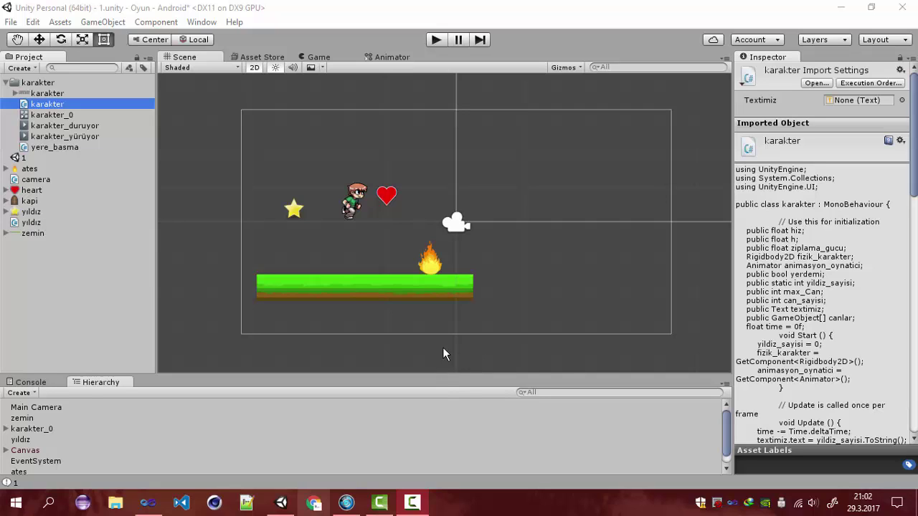
Select and deselect the heart, then collapse the karakter folder in the Project panel.
left_click(386, 201)
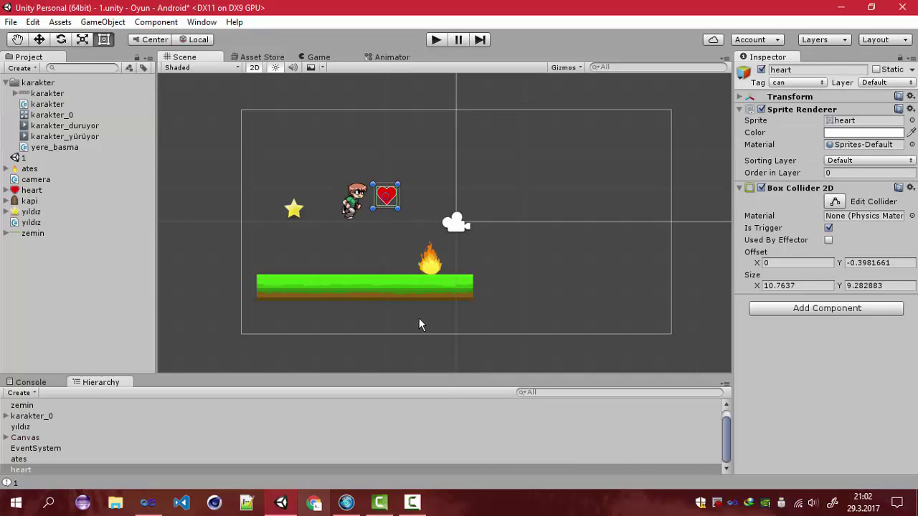
left_click(421, 322)
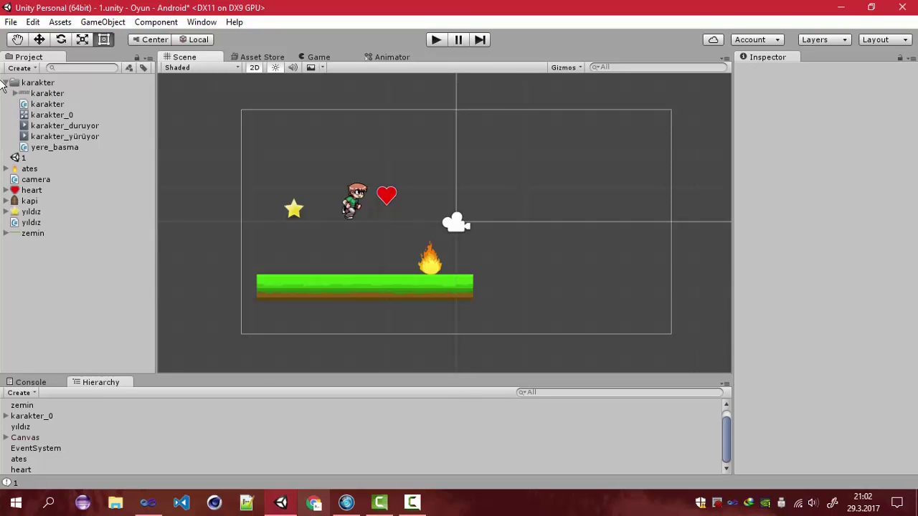
left_click(6, 84)
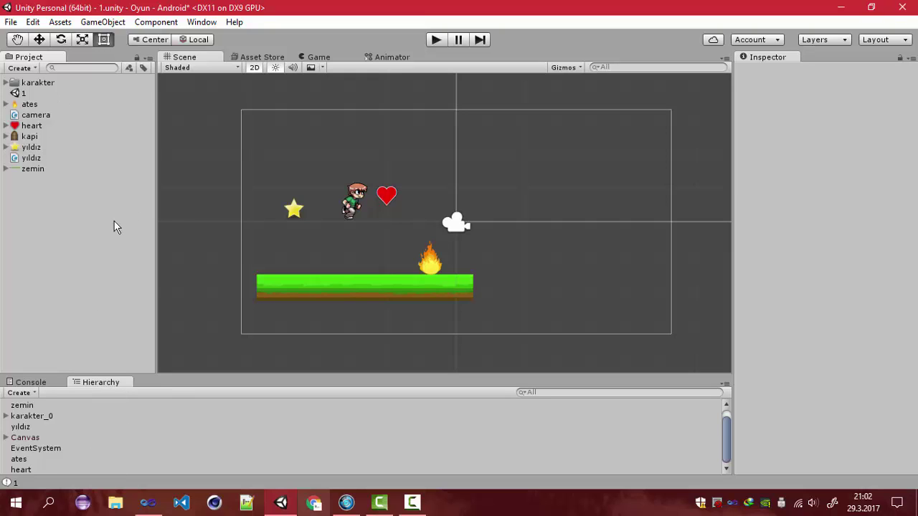
right_click(38, 223)
left_click(73, 187)
left_click(351, 200)
left_click(374, 151)
left_click(355, 197)
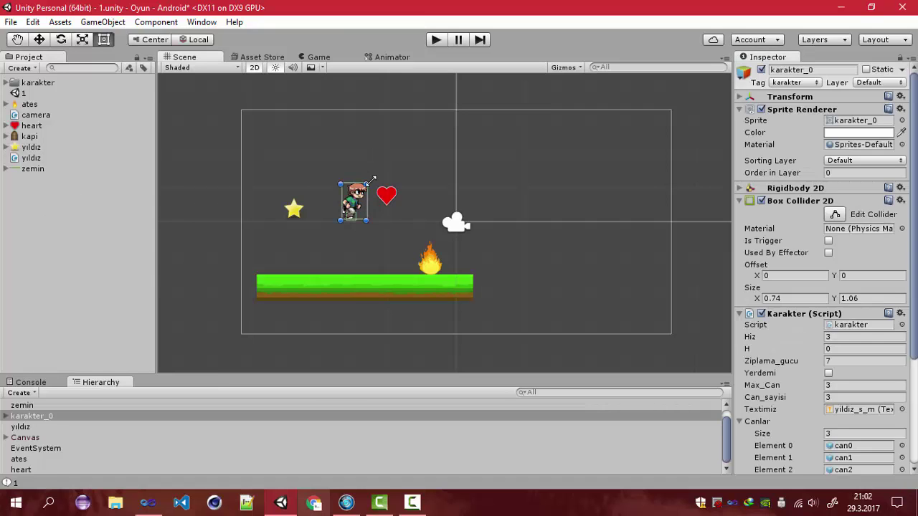
scroll(825, 265, "down", 1)
scroll(789, 104, "up", 1)
scroll(789, 273, "down", 5)
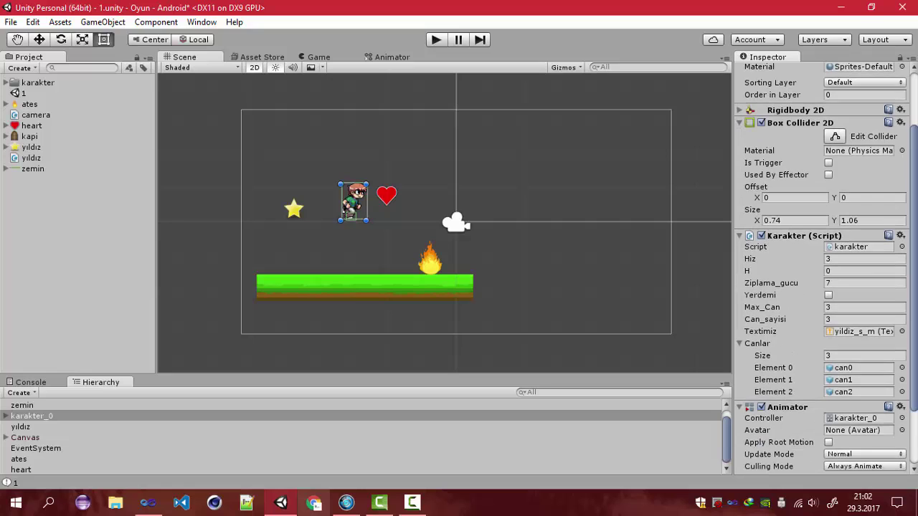
scroll(822, 228, "down", 1)
scroll(758, 190, "up", 5)
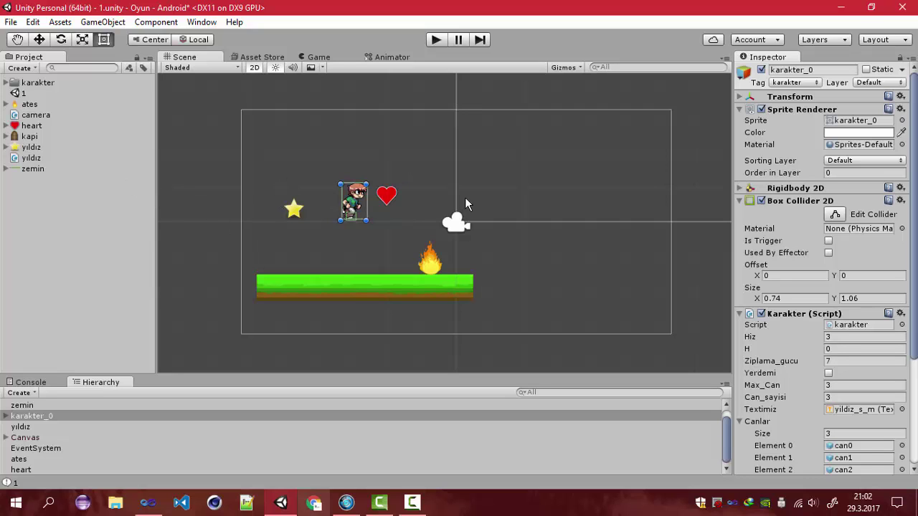
scroll(912, 307, "down", 3)
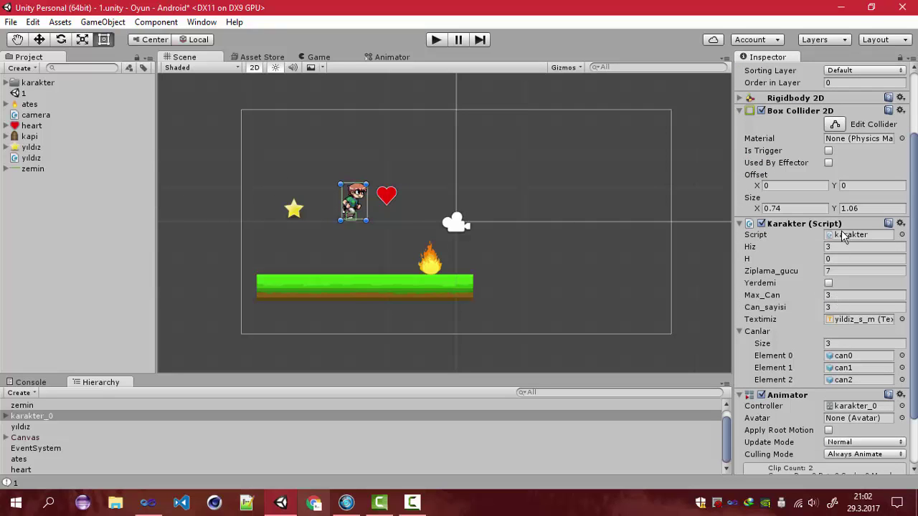
scroll(831, 230, "up", 2)
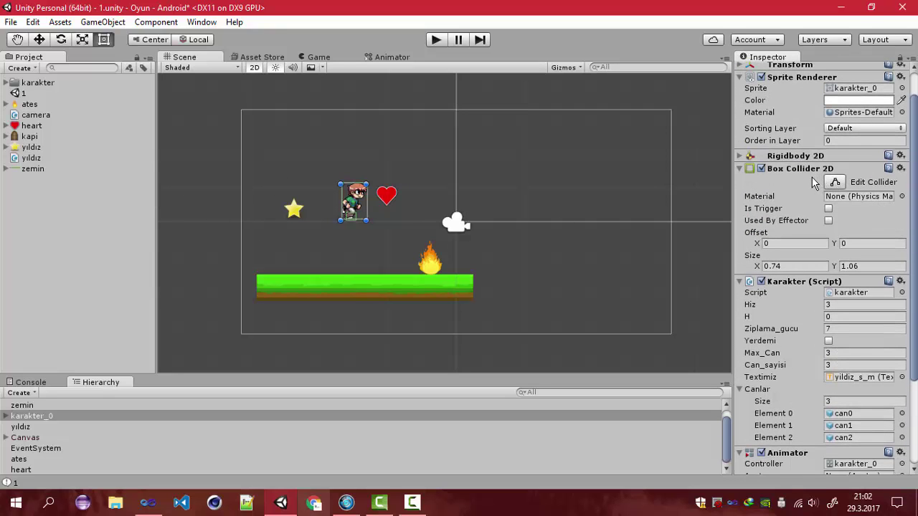
left_click(740, 155)
left_click(739, 156)
left_click(739, 169)
left_click(739, 180)
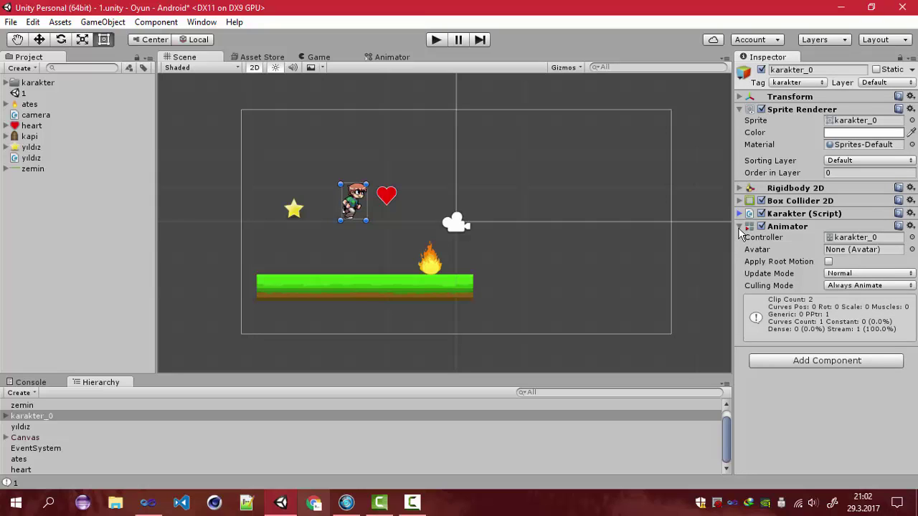
left_click(740, 226)
left_click(740, 226)
left_click(739, 214)
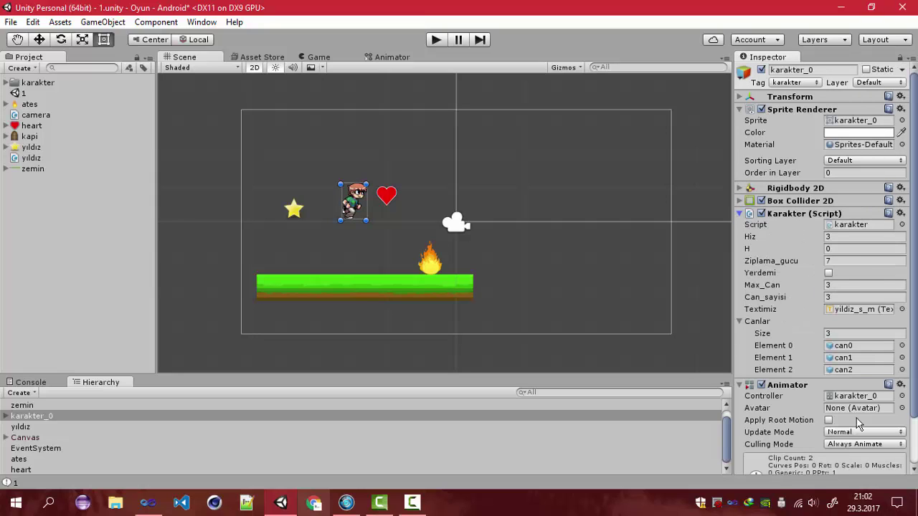
left_click(740, 214)
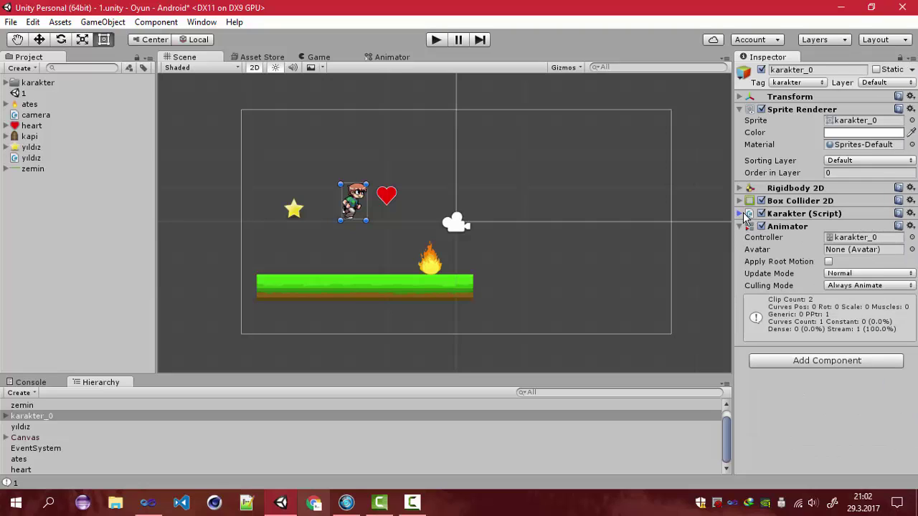
left_click(59, 188)
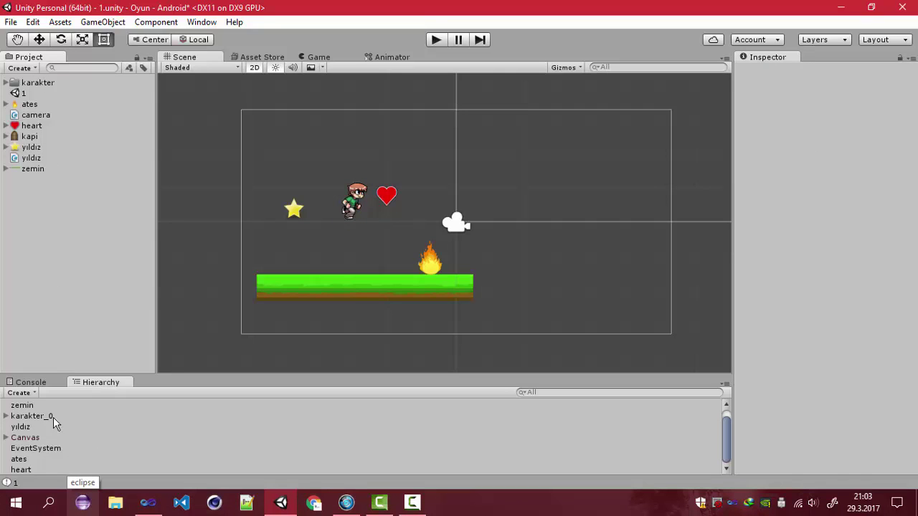
Create a new prefab asset named karakter_prefab, then select karakter_0 in the Hierarchy.
right_click(45, 199)
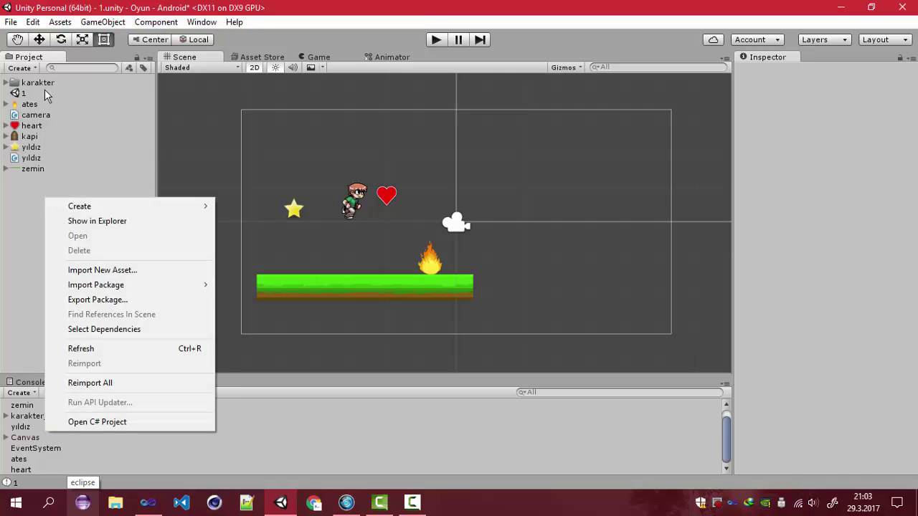
left_click(46, 177)
right_click(45, 179)
mouse_move(205, 184)
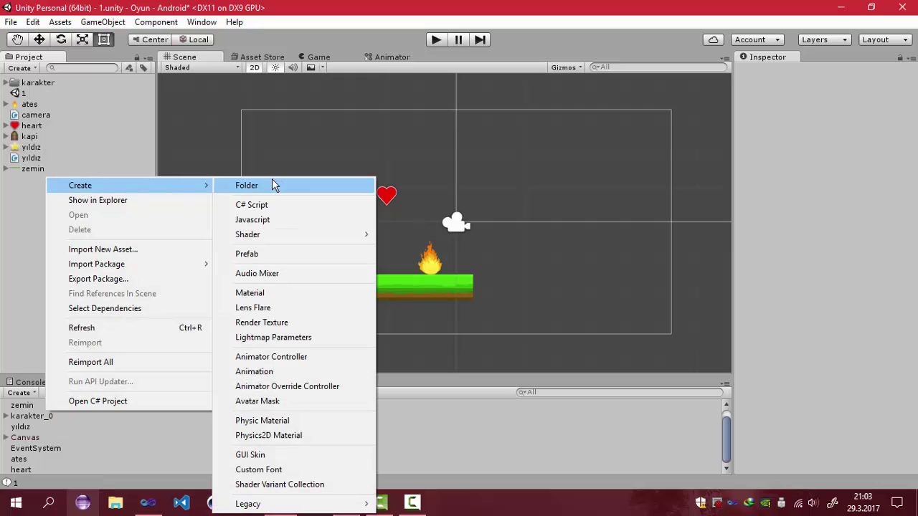
left_click(283, 256)
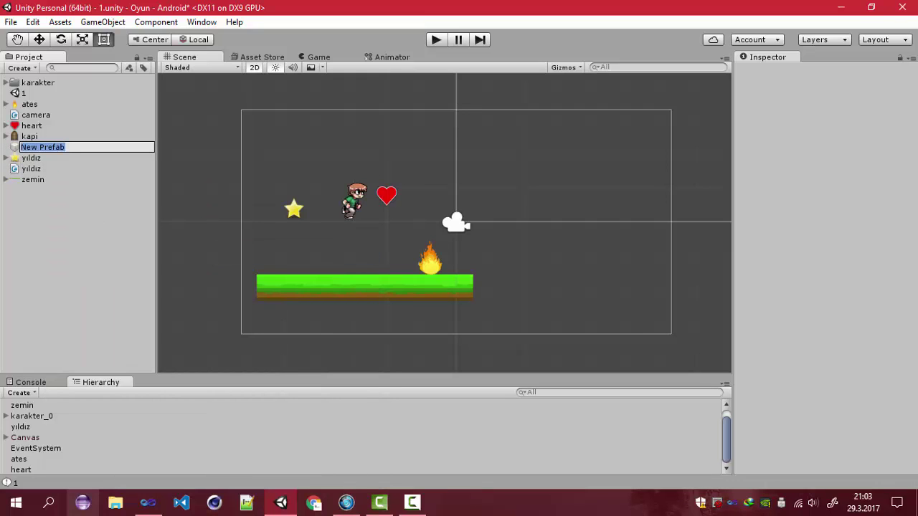
type("karakter_p")
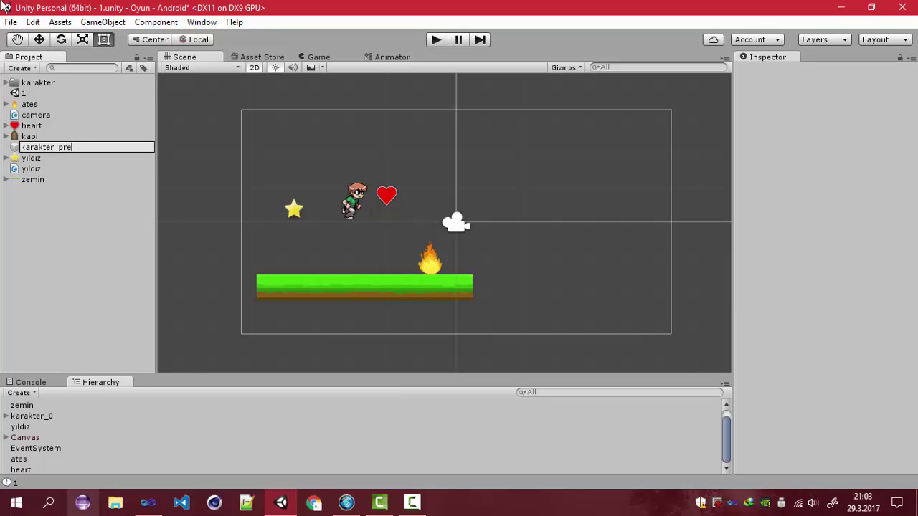
key("Return")
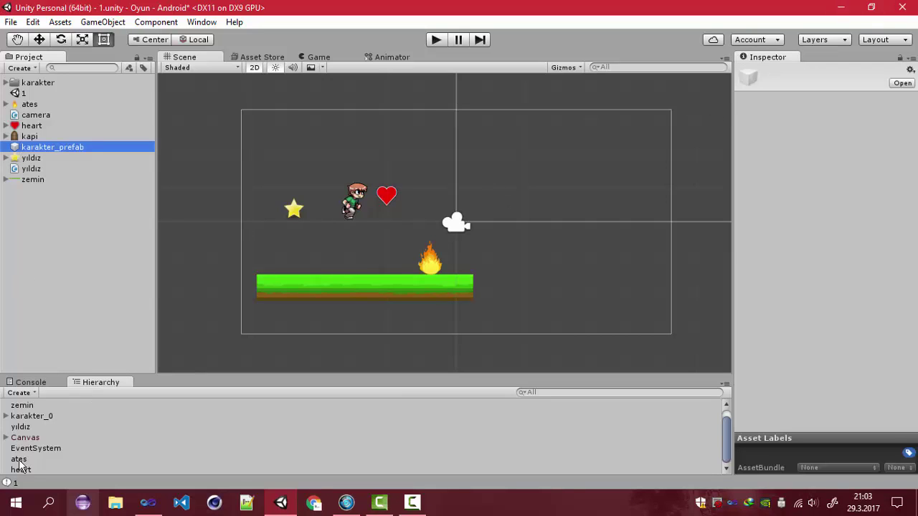
left_click(25, 405)
left_click(34, 417)
Drop karakter_0 into karakter_prefab, then inspect the prefab's child GameObject and components.
left_click_drag(34, 418, 86, 146)
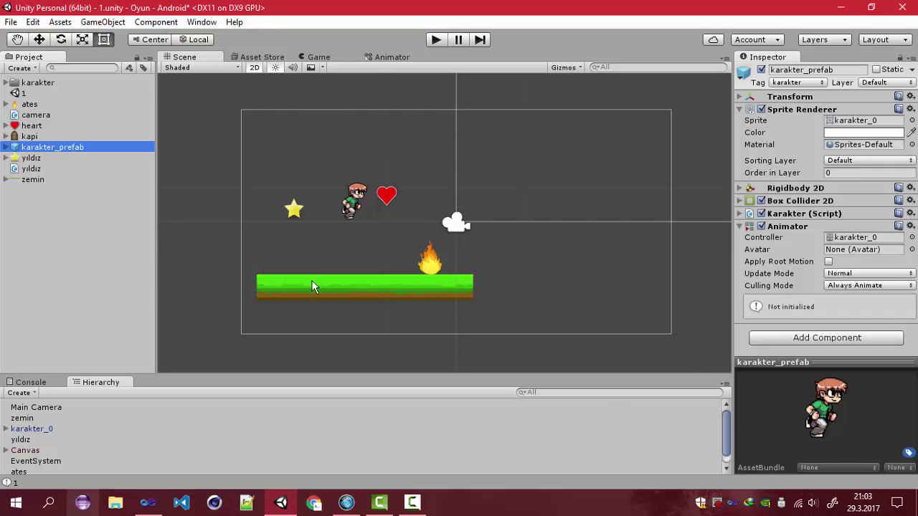
left_click(6, 147)
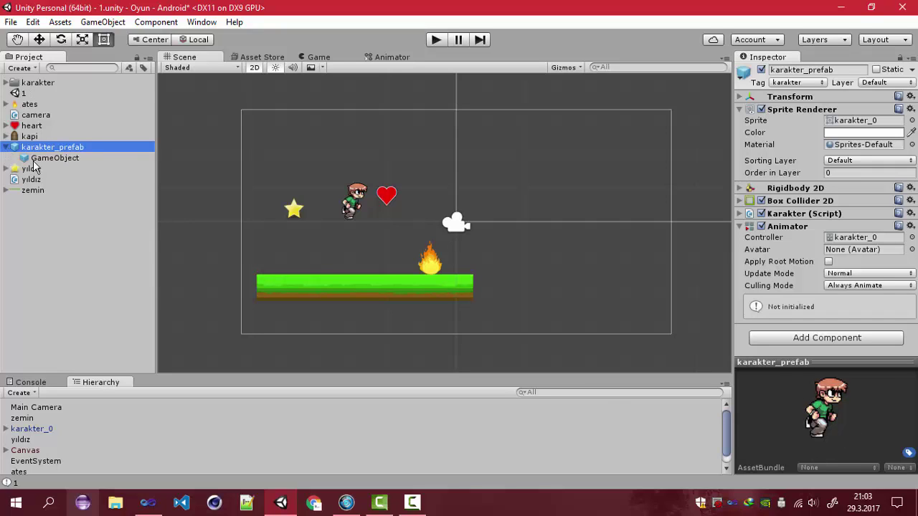
left_click(10, 158)
left_click(6, 147)
left_click(30, 148)
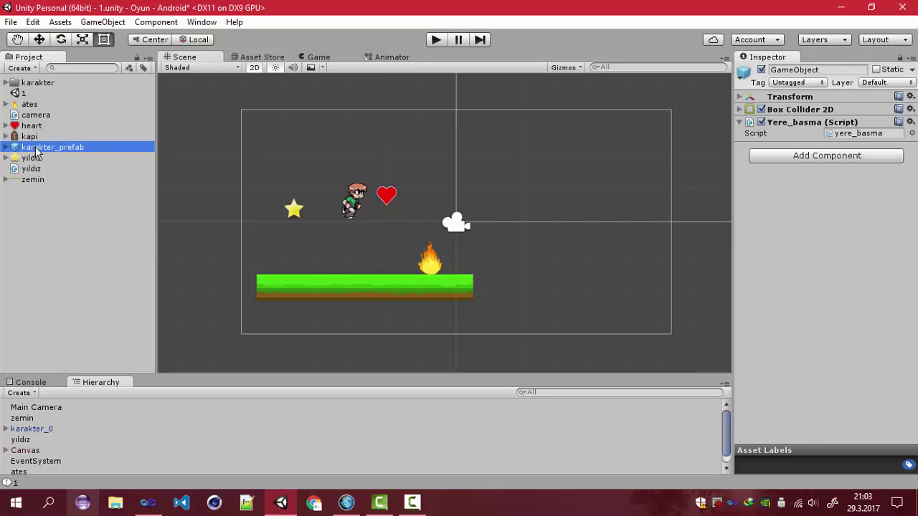
Make a new asset folder named prefabs and move karakter_prefab into it.
right_click(46, 239)
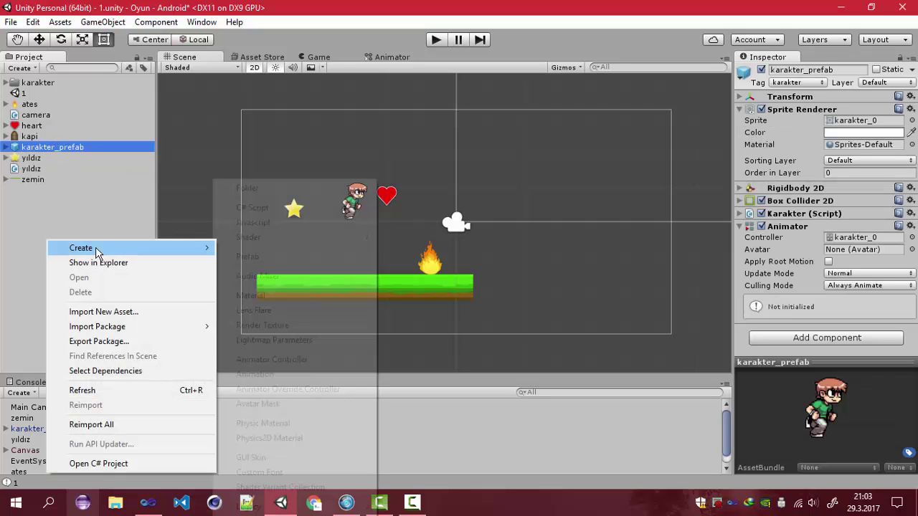
mouse_move(96, 248)
left_click(275, 190)
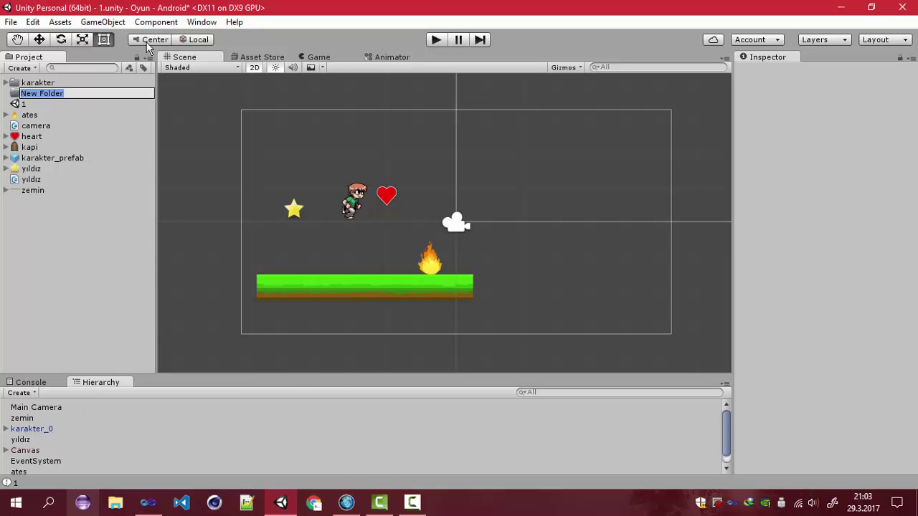
type("prefabs")
key("Return")
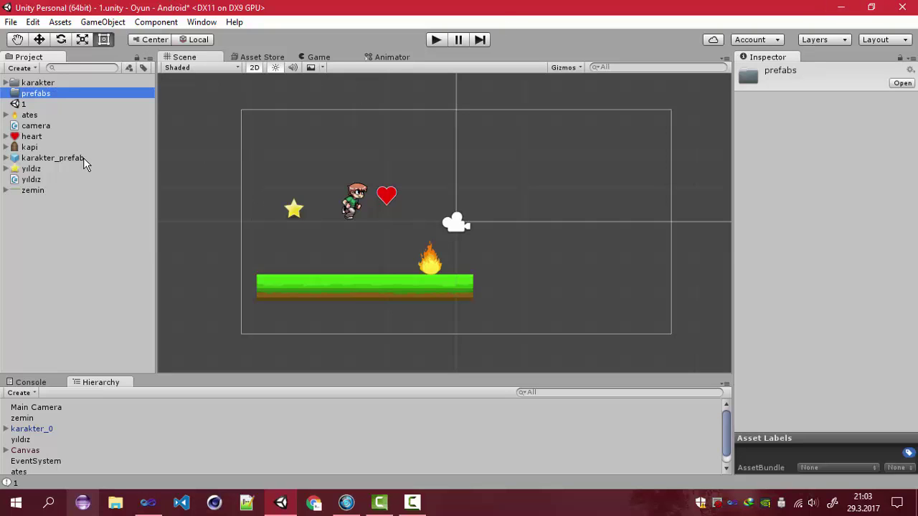
left_click_drag(83, 158, 48, 99)
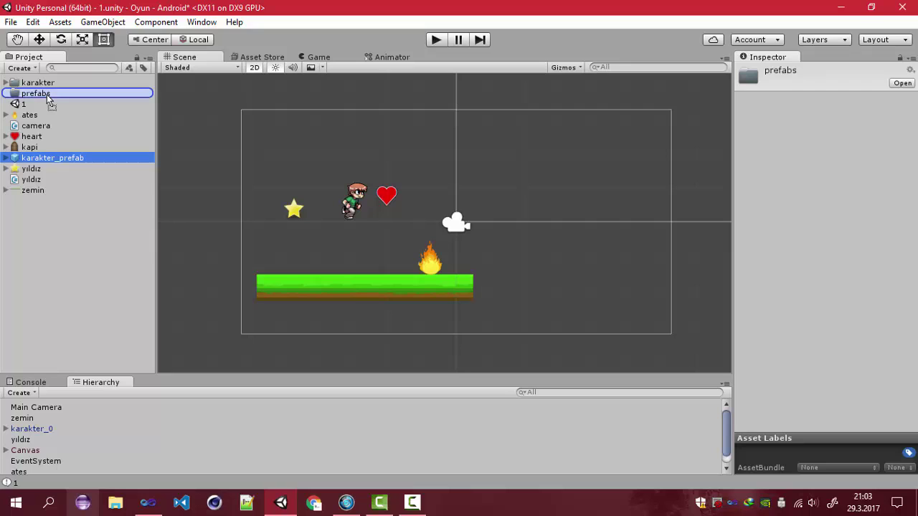
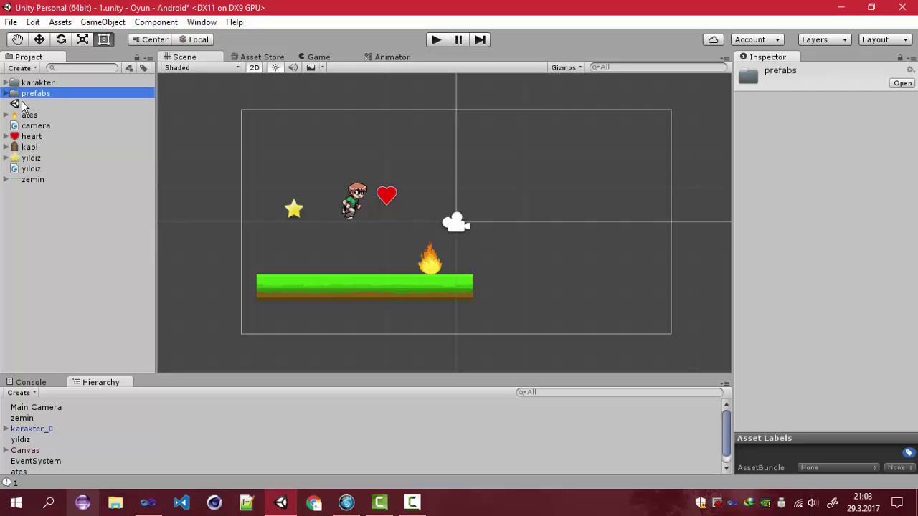
Create a 'zemin' prefab in the prefabs folder from the ground object.
right_click(27, 94)
mouse_move(108, 100)
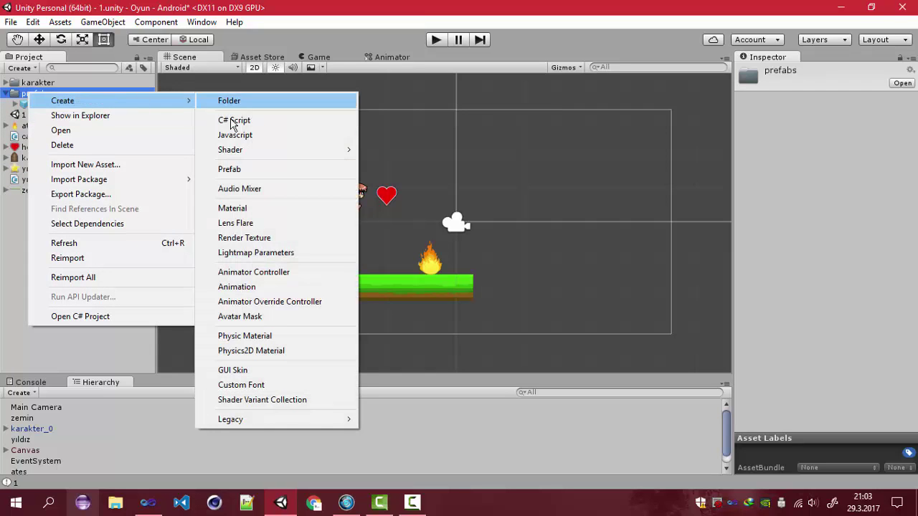
left_click(231, 169)
type("z")
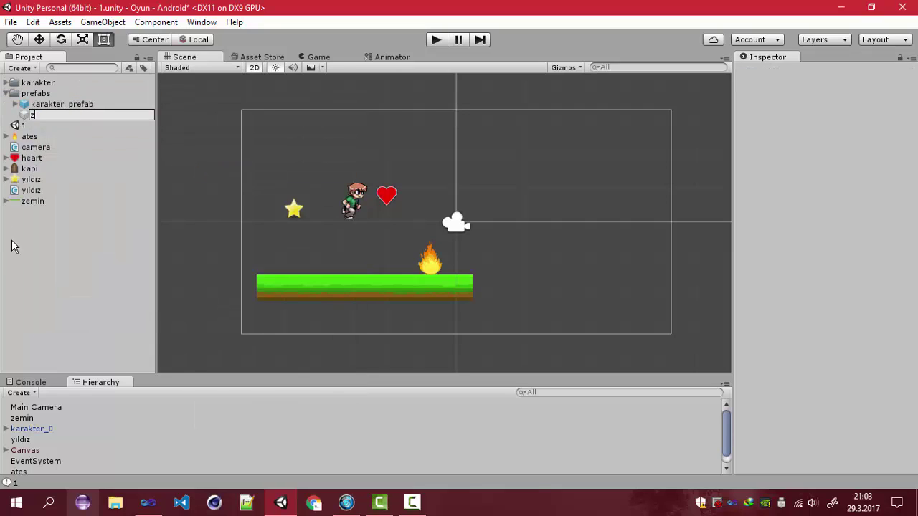
type("emin")
key("Return")
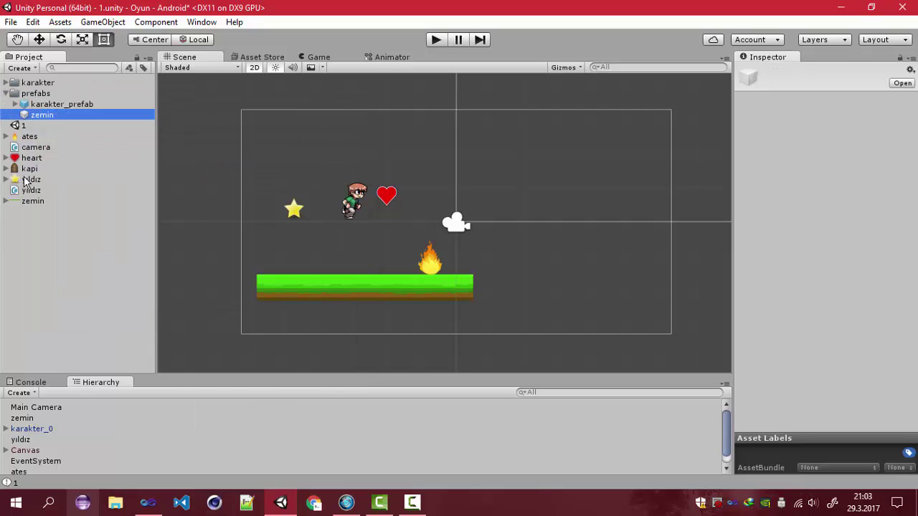
left_click(31, 421)
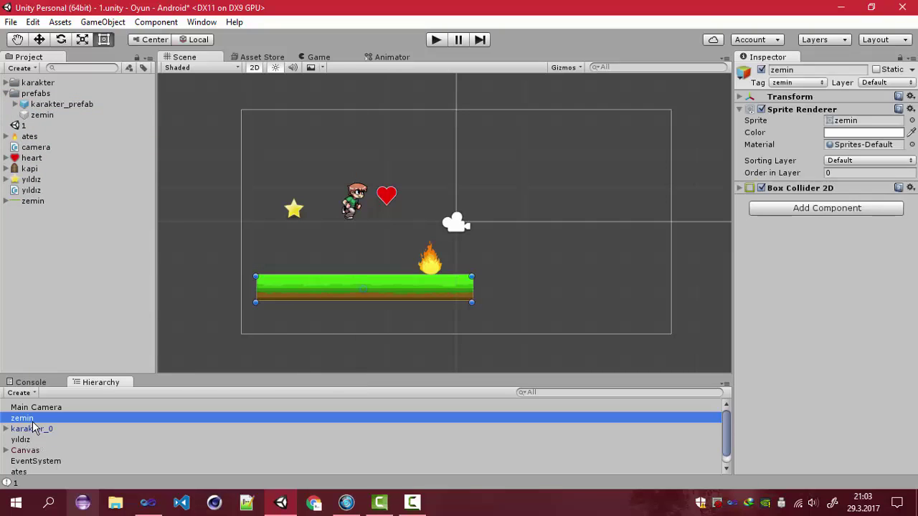
left_click_drag(34, 428, 51, 122)
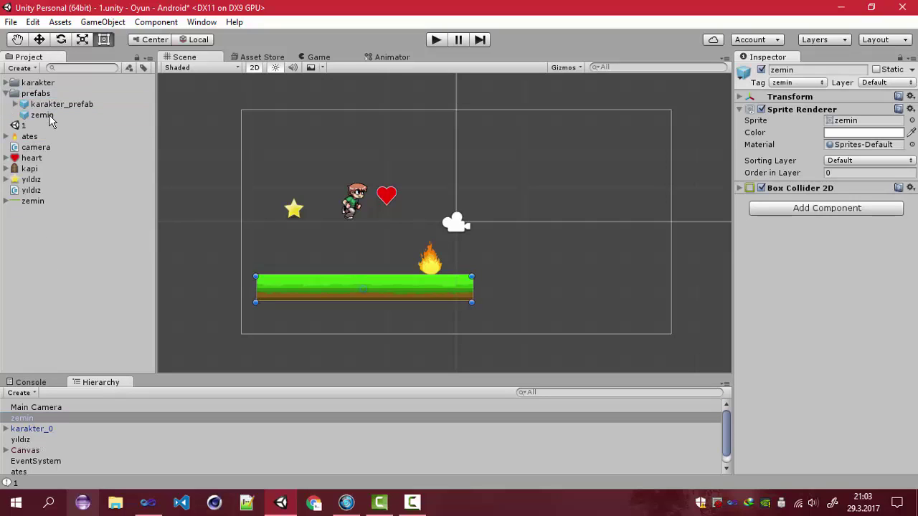
left_click(107, 269)
left_click(72, 116)
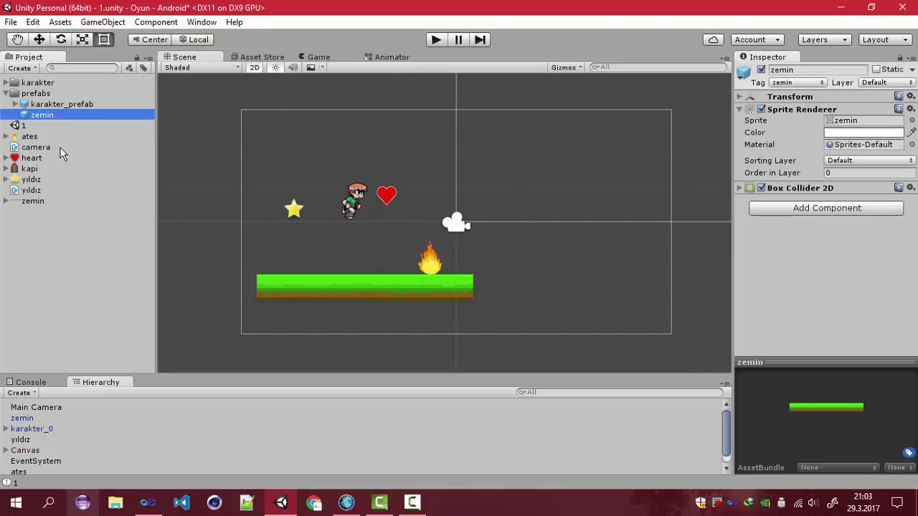
left_click(97, 293)
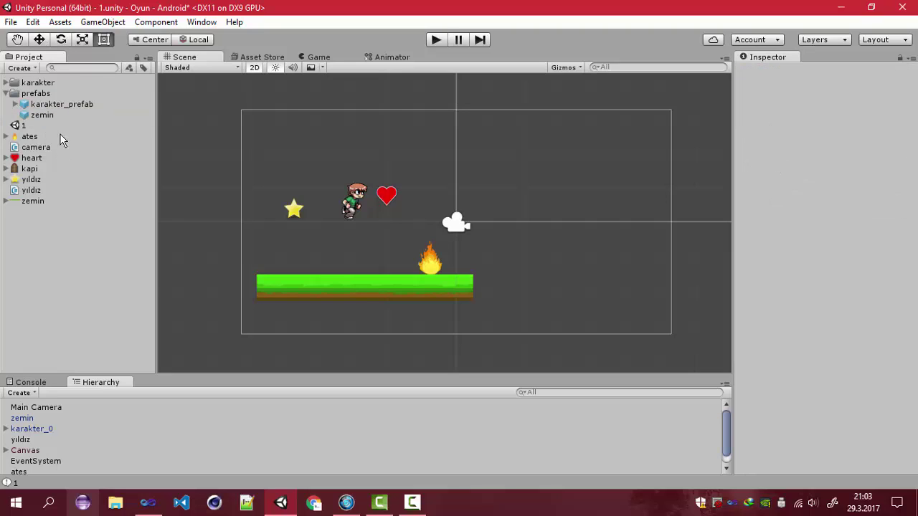
Create an 'ates' prefab in the prefabs folder from the fire object.
left_click(45, 95)
right_click(44, 95)
mouse_move(90, 101)
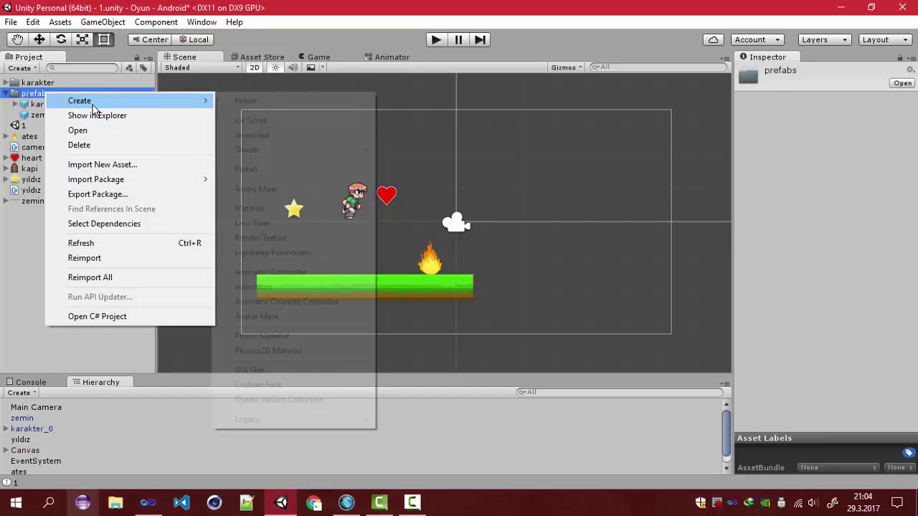
left_click(303, 175)
type("ates")
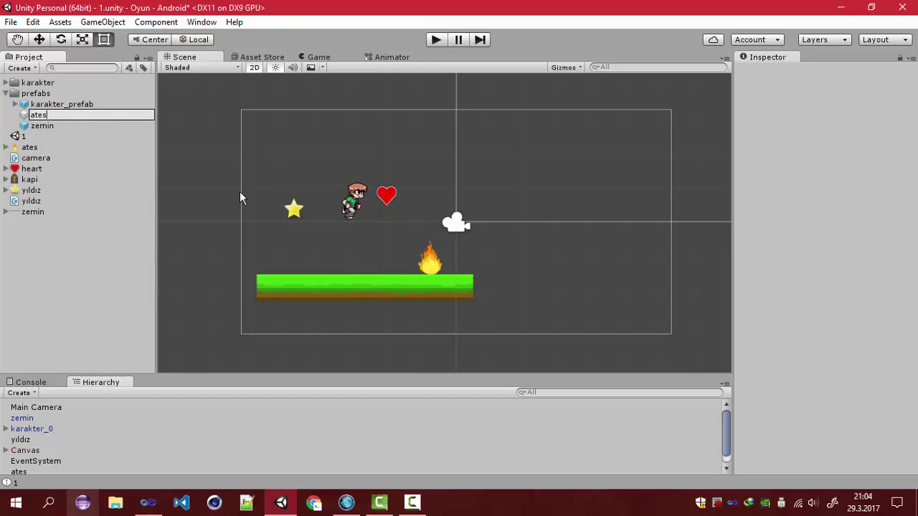
key("Return")
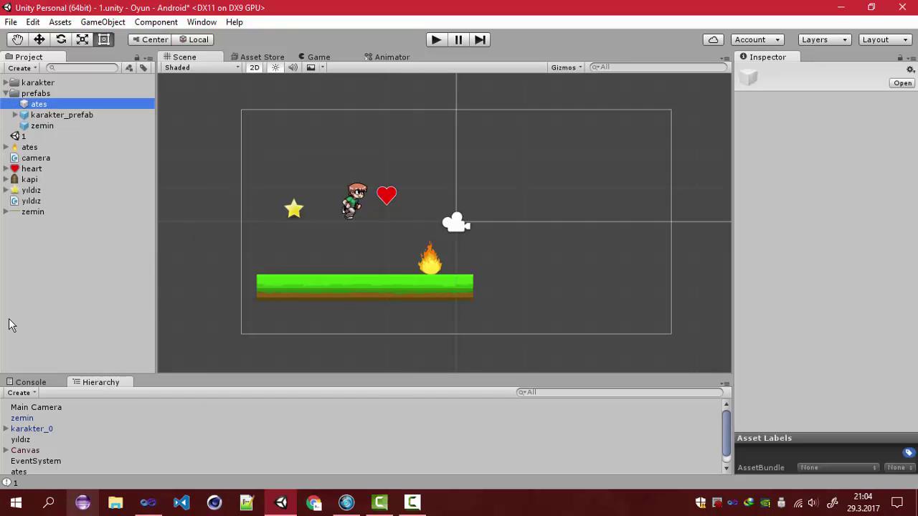
left_click_drag(34, 471, 69, 103)
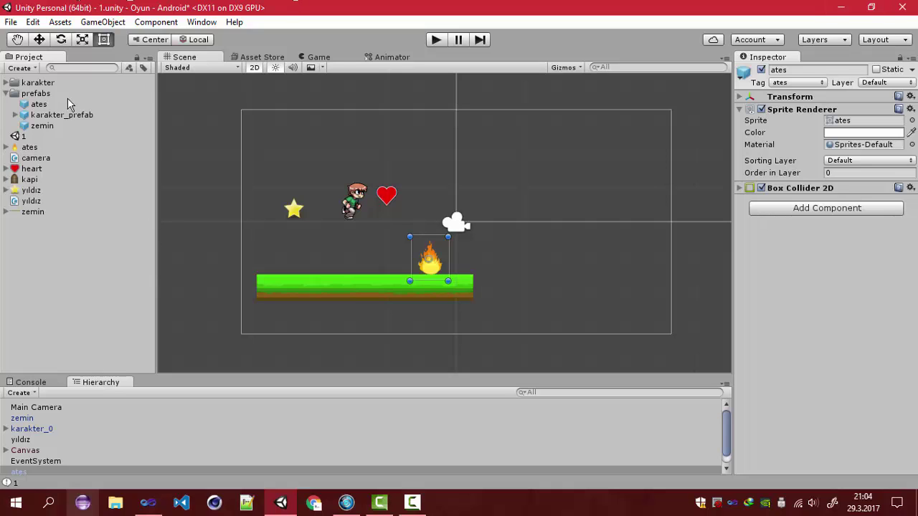
left_click(131, 324)
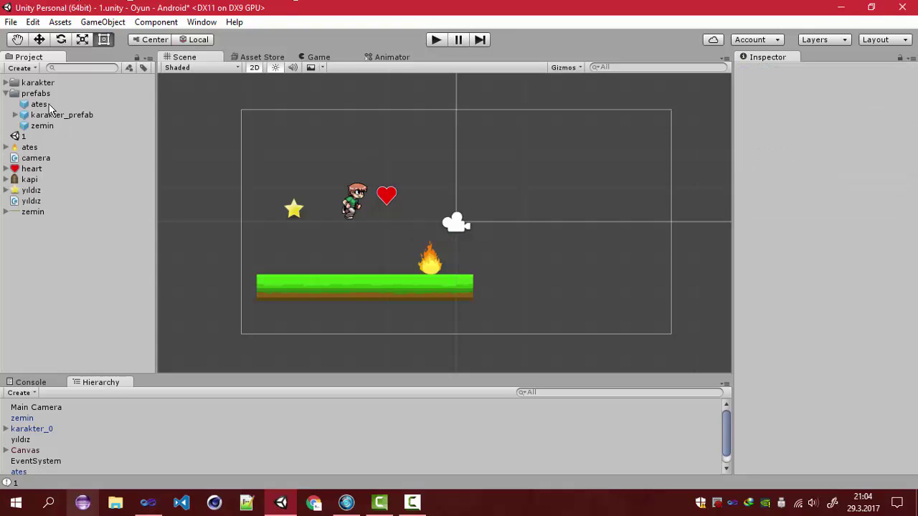
Create a 'level' folder in Assets and move scene 1 into it.
right_click(42, 278)
mouse_move(172, 56)
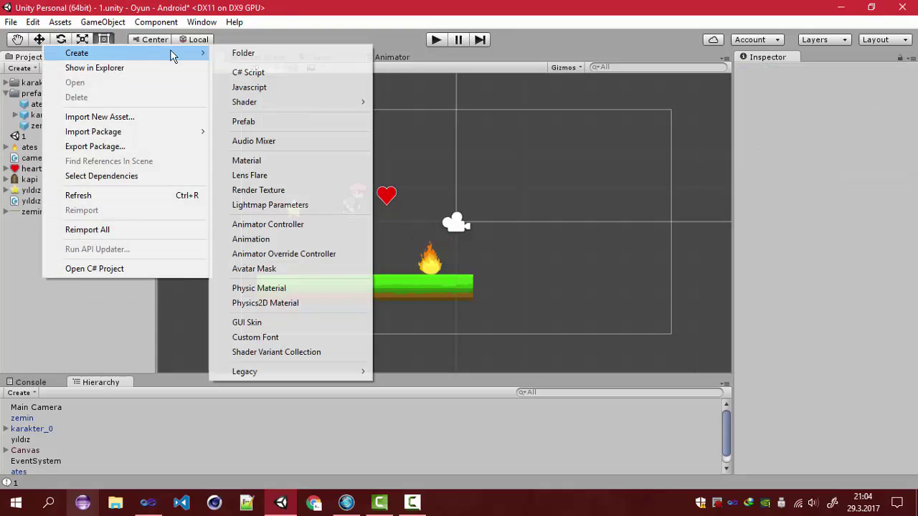
left_click(244, 53)
type("level")
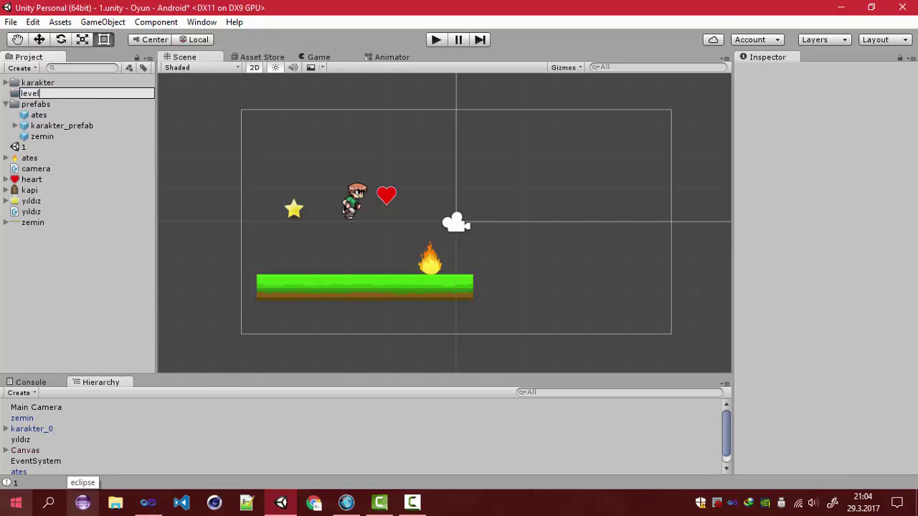
key("Return")
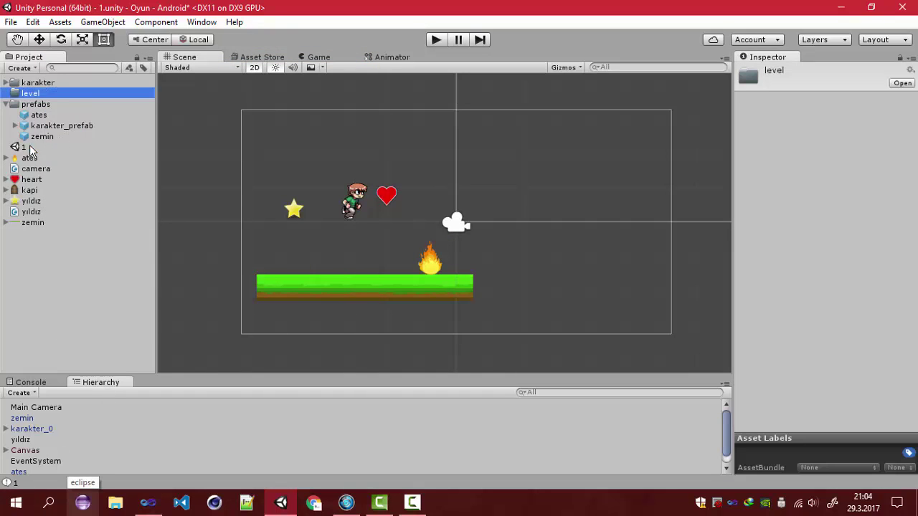
mouse_move(31, 149)
left_mouse_down()
mouse_move(50, 98)
mouse_move(29, 94)
left_mouse_up()
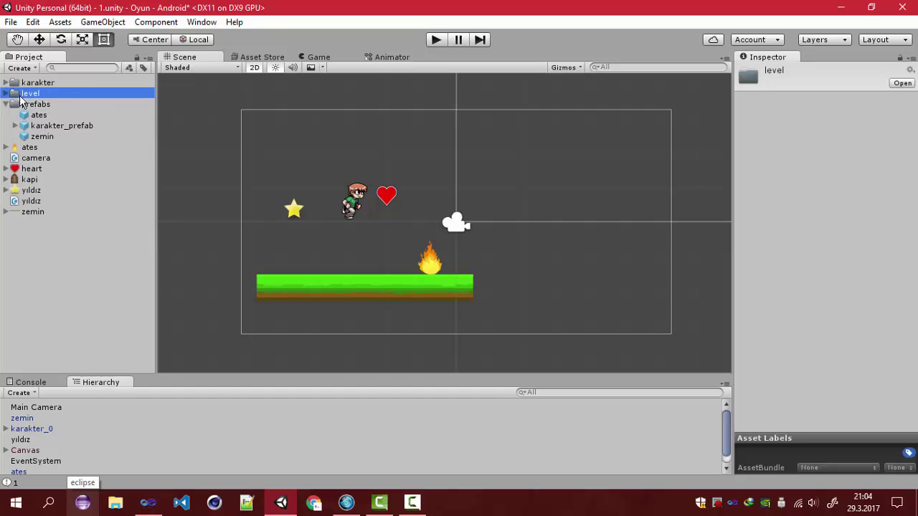
left_click(6, 94)
right_click(30, 93)
mouse_move(180, 106)
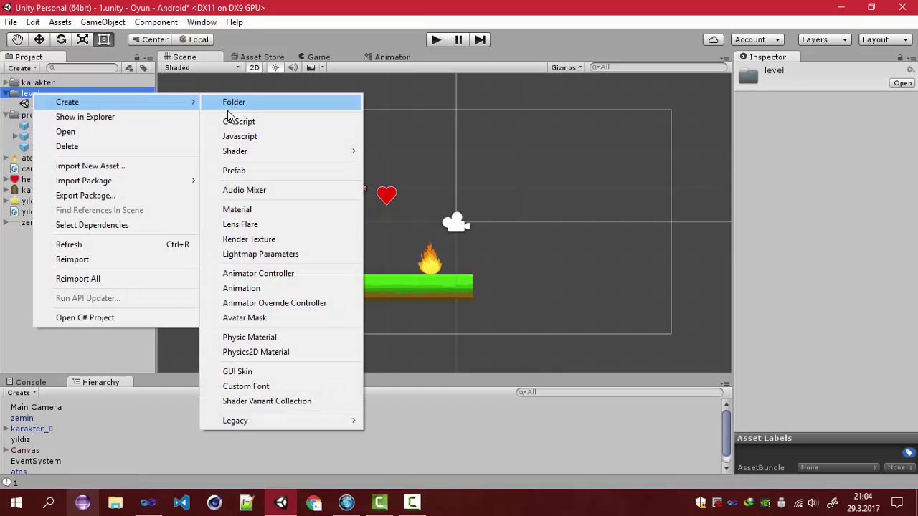
left_click(5, 228)
Start a new empty scene after saving the changes to scene 1.
left_click(6, 21)
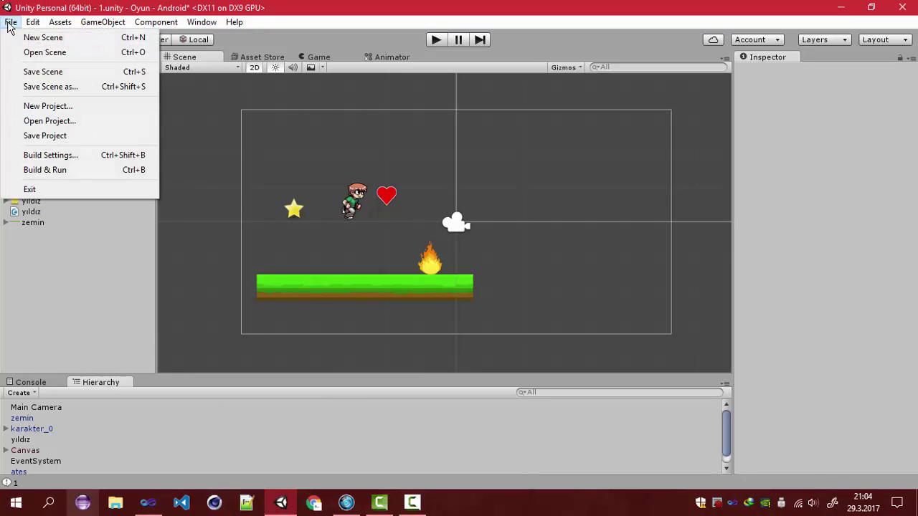
left_click(33, 35)
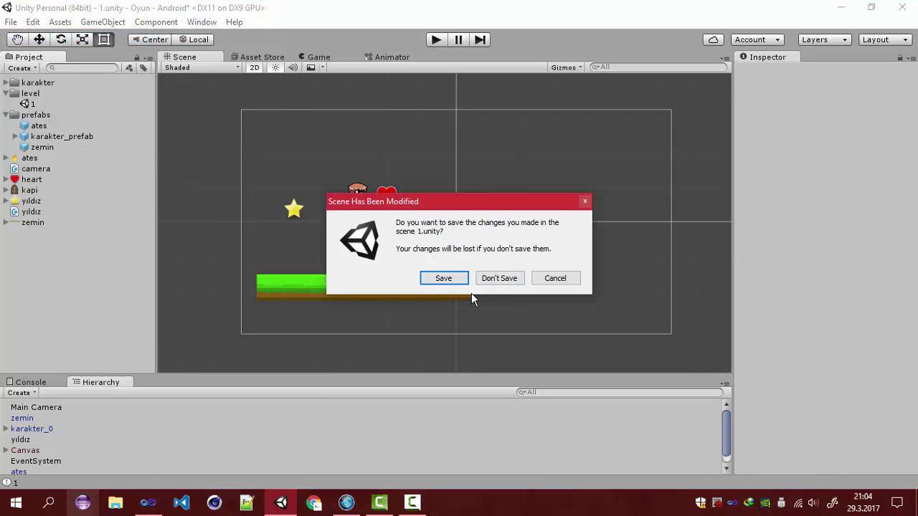
left_click(456, 280)
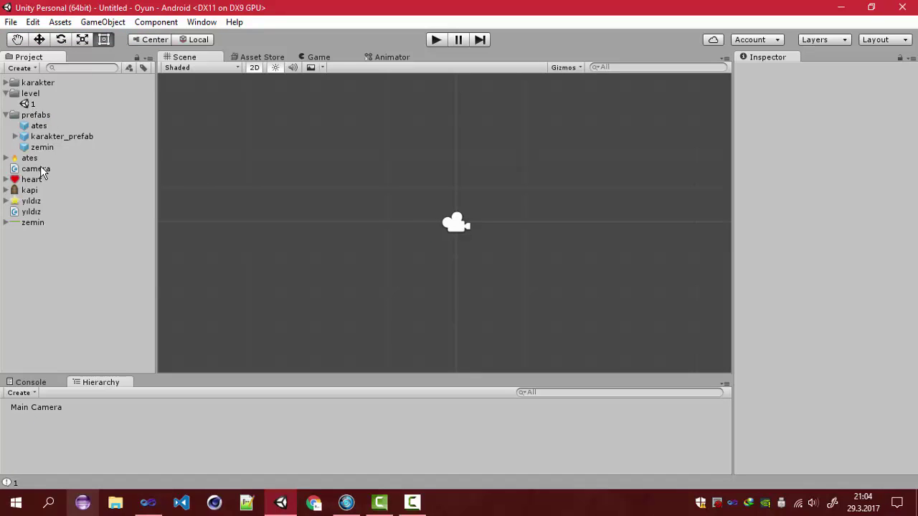
left_click(456, 224)
scroll(429, 226, "down", 3)
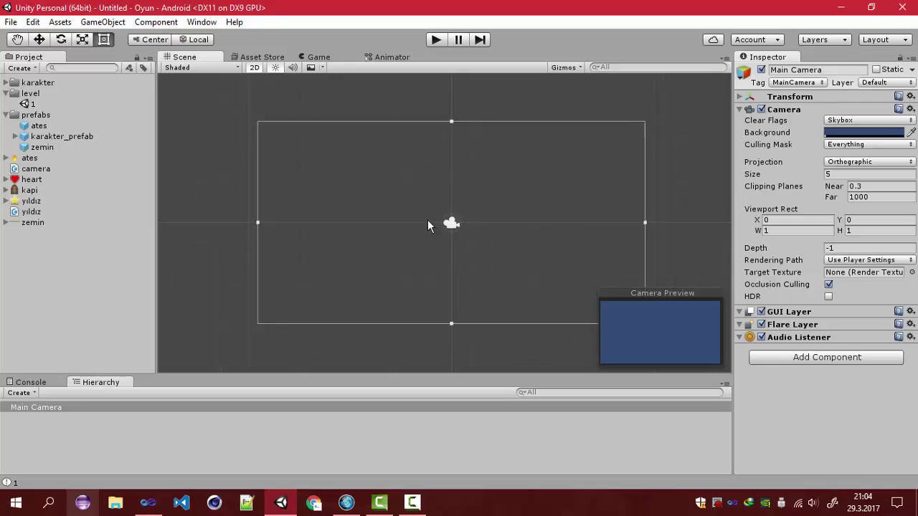
scroll(424, 217, "down", 2)
scroll(425, 218, "up", 2)
scroll(425, 218, "up", 2)
scroll(425, 221, "down", 1)
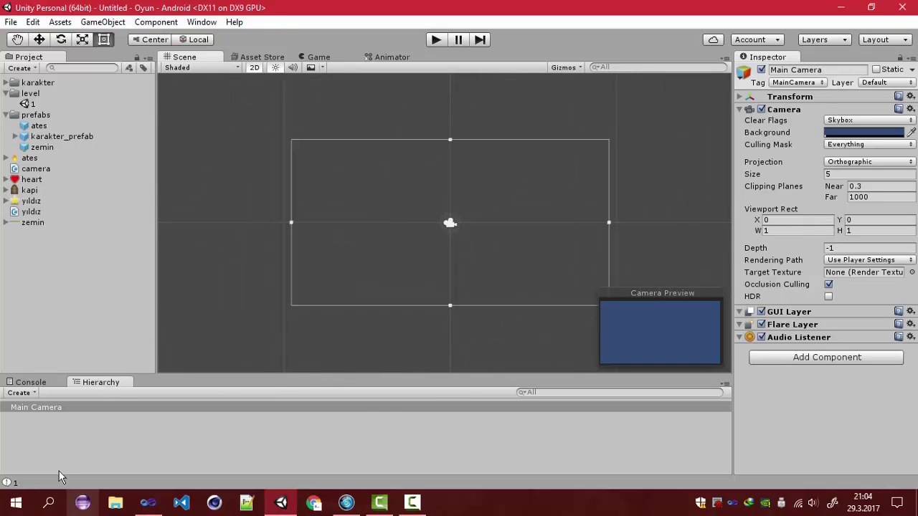
left_click(59, 472)
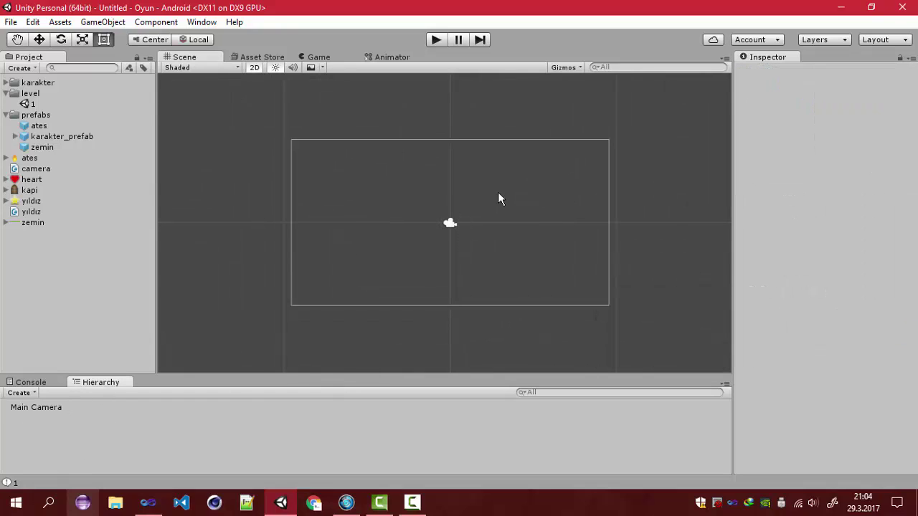
scroll(410, 272, "up", 2)
scroll(411, 273, "down", 2)
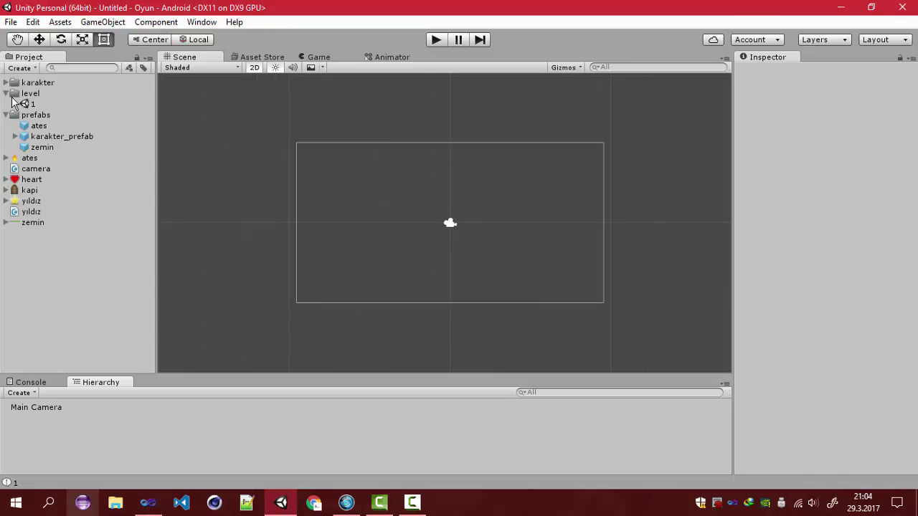
Save the new scene under the name '2' in the level folder, next to scene 1.
key("ctrl+s")
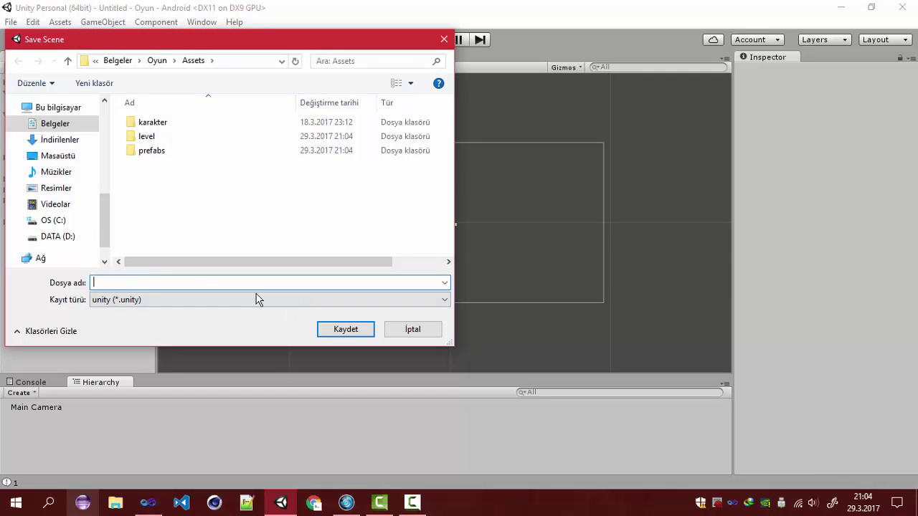
type("2")
left_click(423, 331)
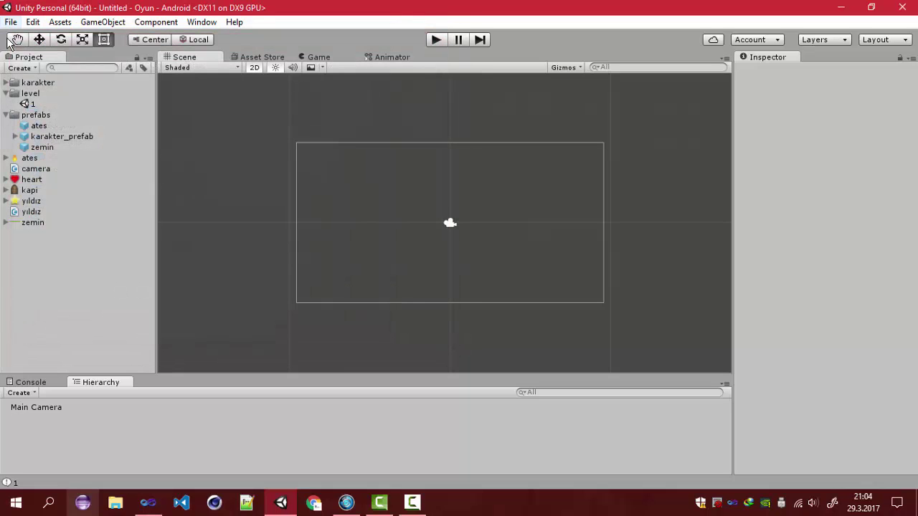
left_click(11, 22)
left_click(44, 71)
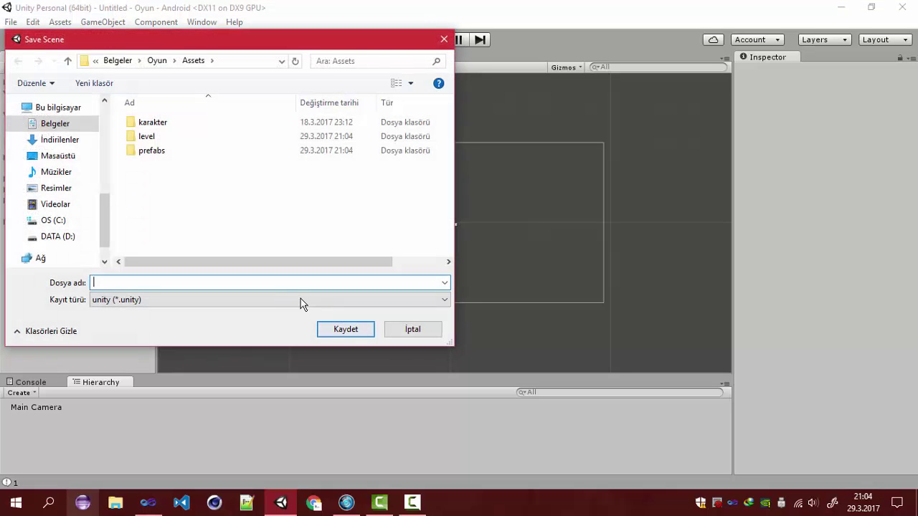
double_click(172, 136)
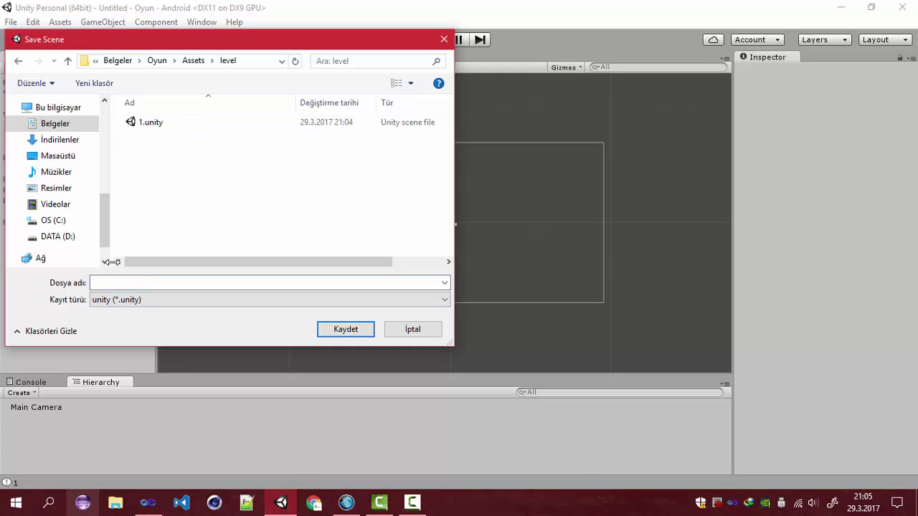
left_click(287, 283)
type("2")
left_click(347, 332)
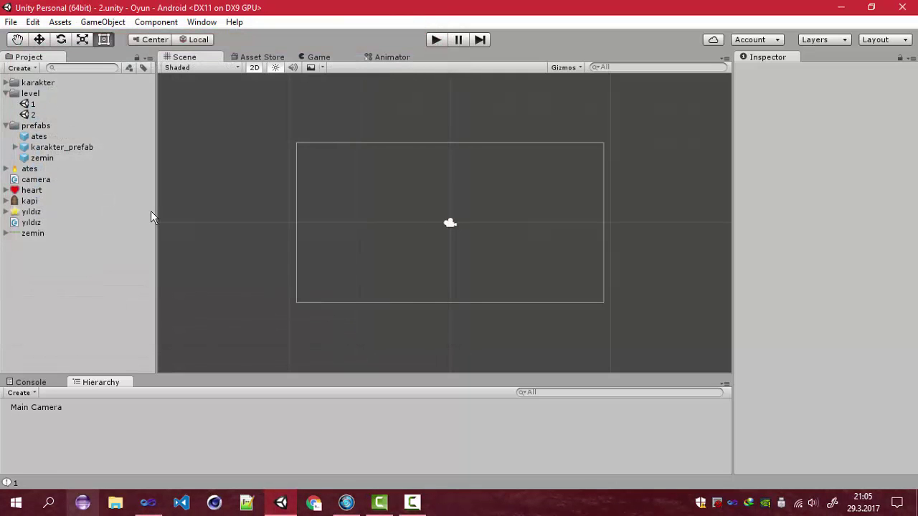
Inspect the ates, zemin and karakter_prefab prefabs and the zemin sprite's import settings.
left_click(42, 170)
left_click(25, 159)
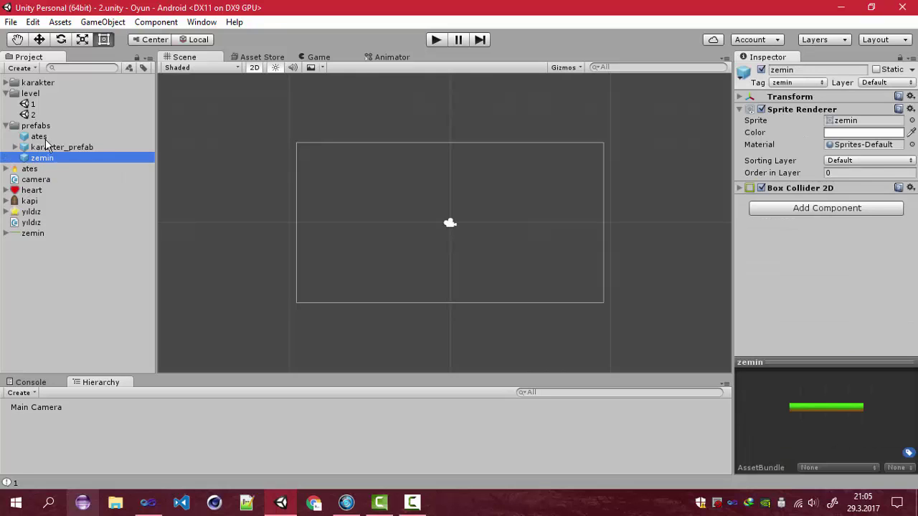
left_click(33, 234)
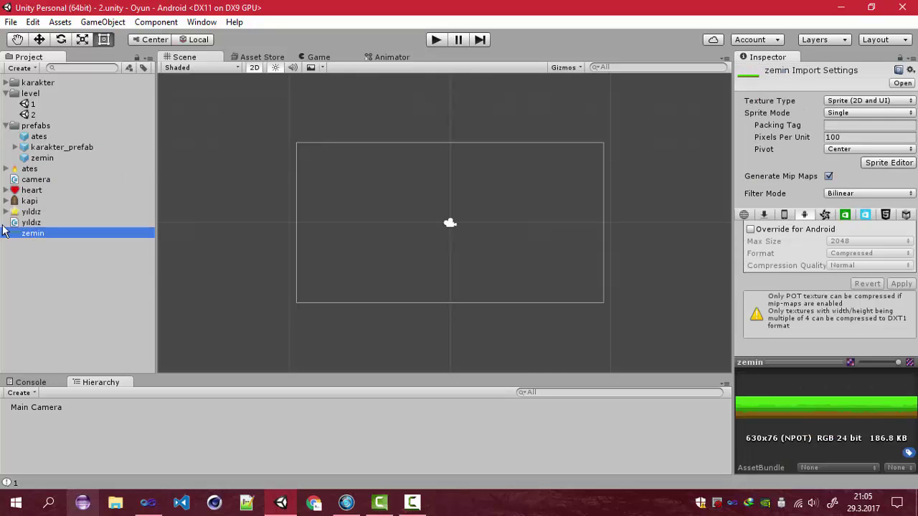
left_click(57, 158)
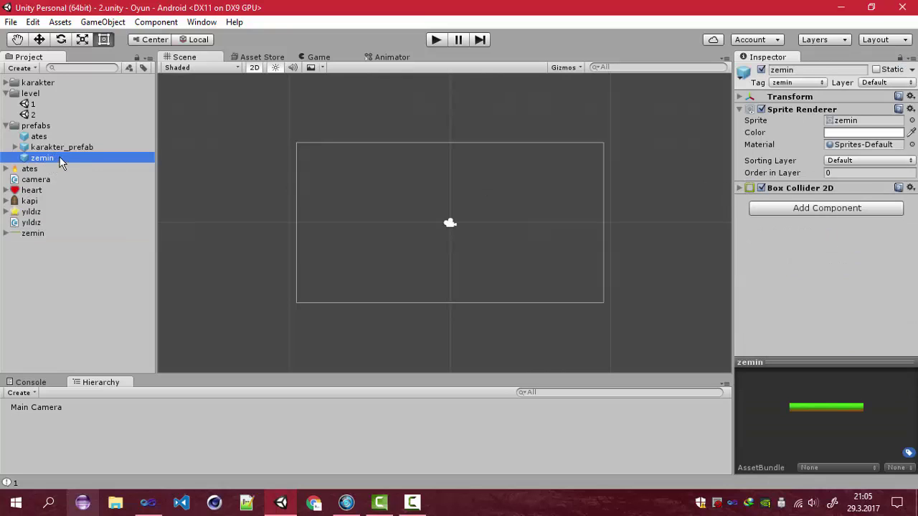
left_click(40, 136)
left_click(44, 147)
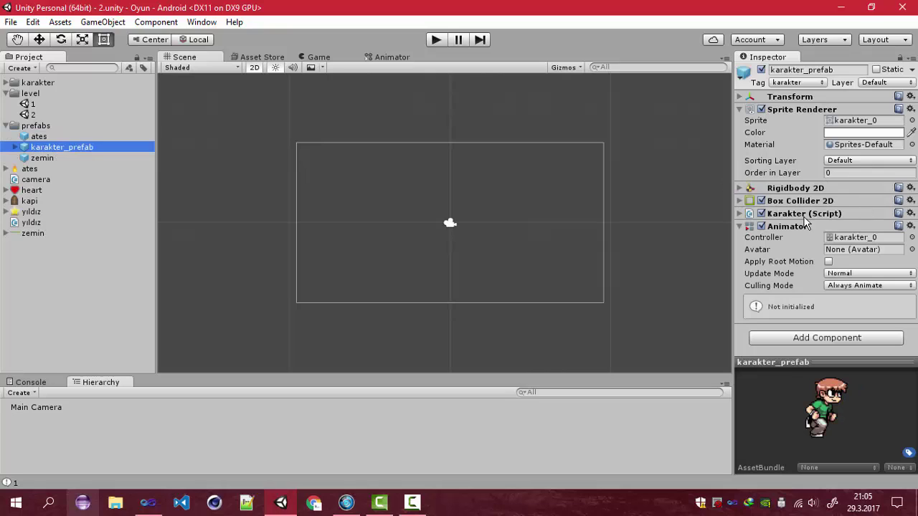
key("Down")
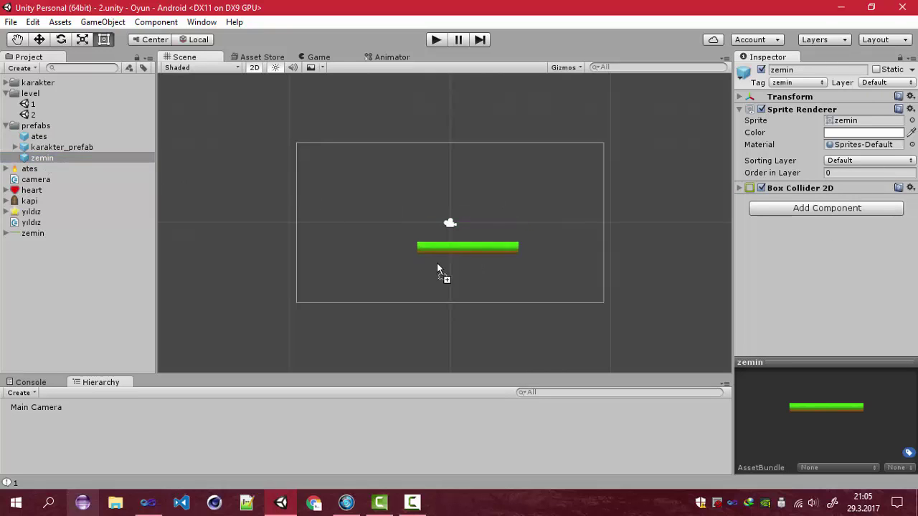
Place the zemin platform, the character above it, and an ates fire on the platform.
left_click_drag(63, 161, 391, 257)
left_click_drag(45, 147, 378, 218)
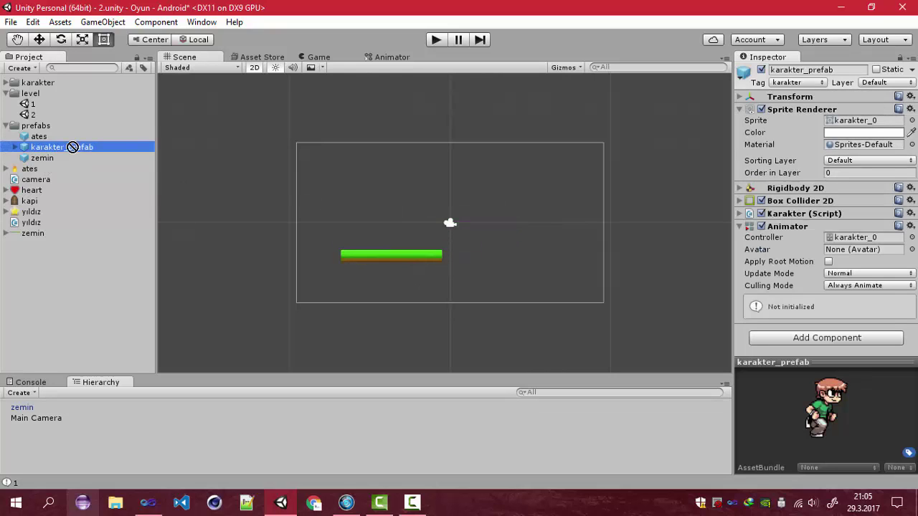
left_click_drag(43, 137, 423, 245)
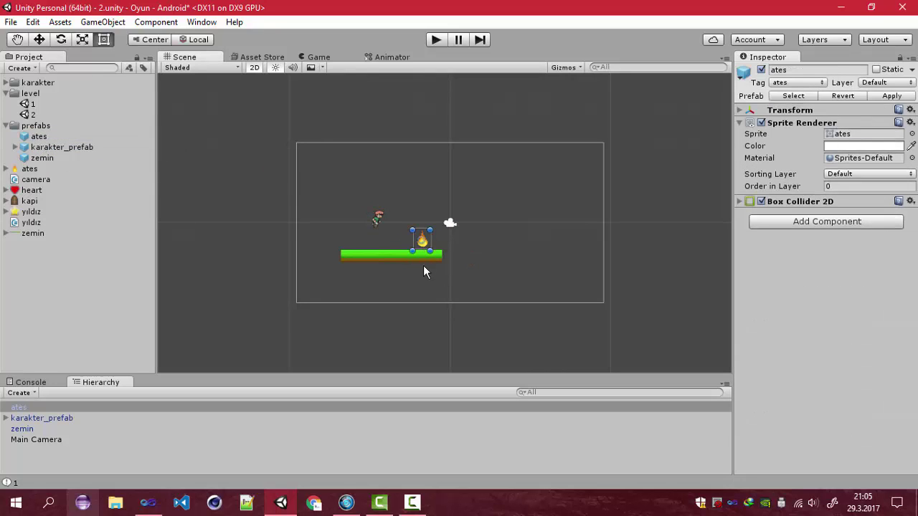
left_click(422, 241)
left_click(46, 170)
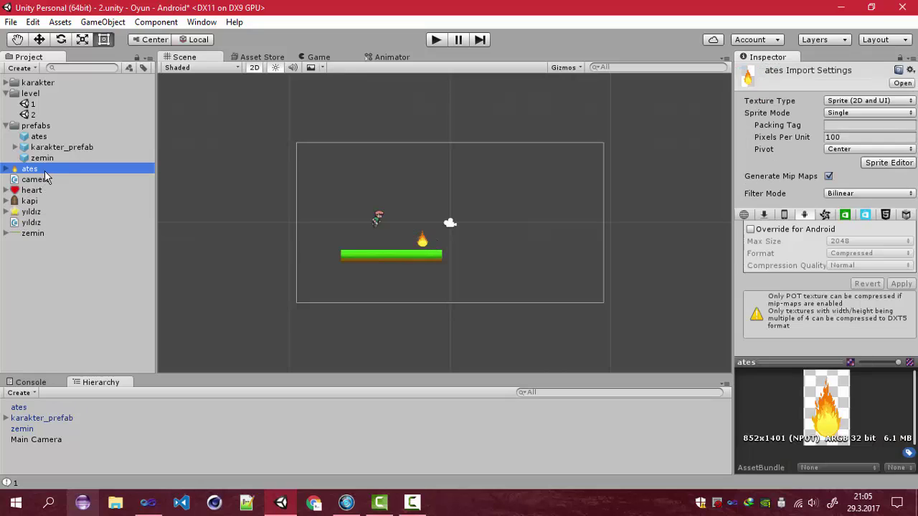
left_click(32, 191)
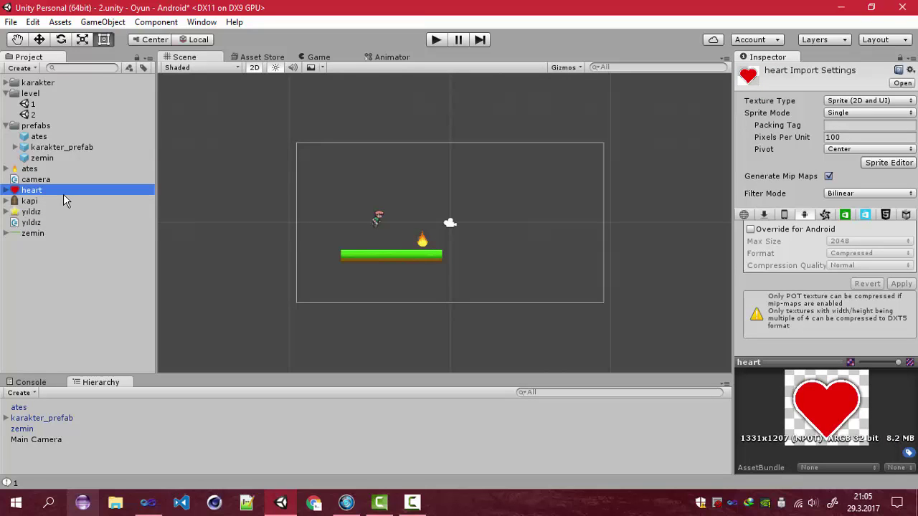
Drop the heart sprite above-left of the character and shrink it to a small size.
left_click_drag(63, 193, 363, 213)
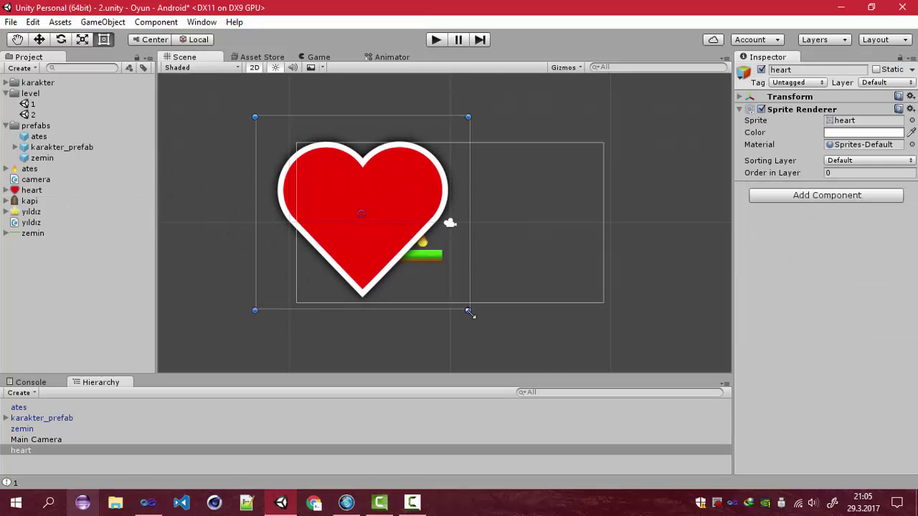
mouse_move(470, 314)
left_mouse_down()
mouse_move(284, 151)
mouse_move(364, 213)
left_mouse_up()
left_click(800, 197)
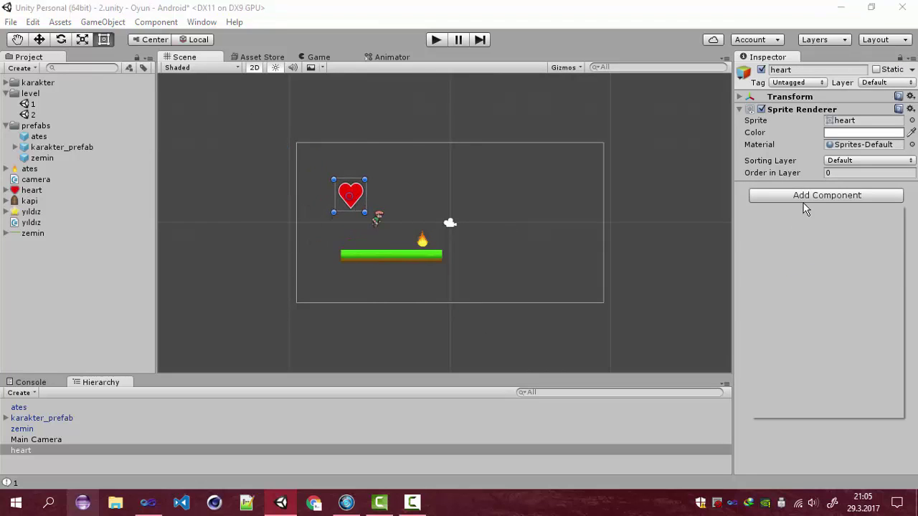
type("box")
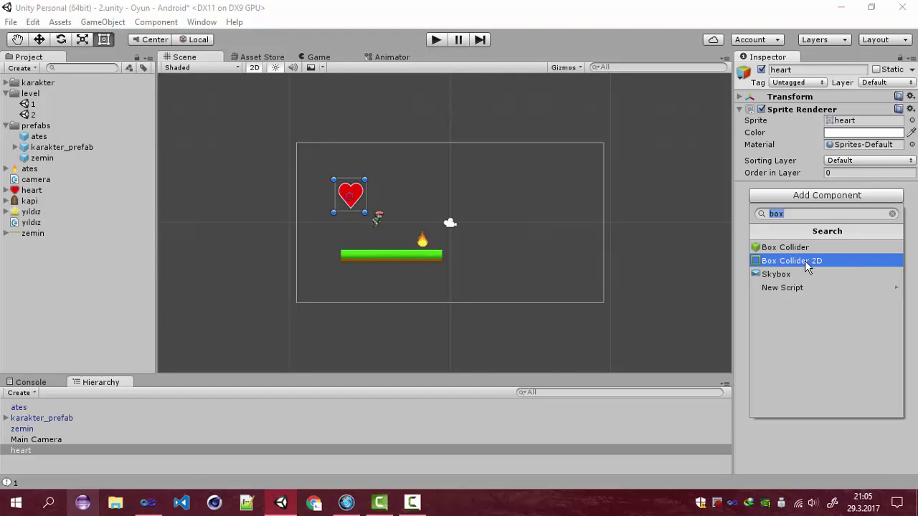
left_click(739, 223)
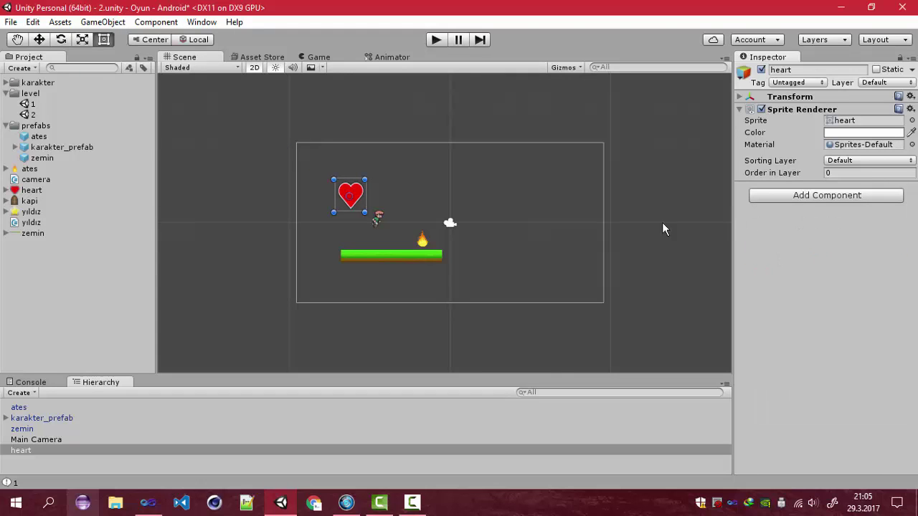
Delete the heart from scene 2 and open scene 1 to check its heart setup.
double_click(44, 104)
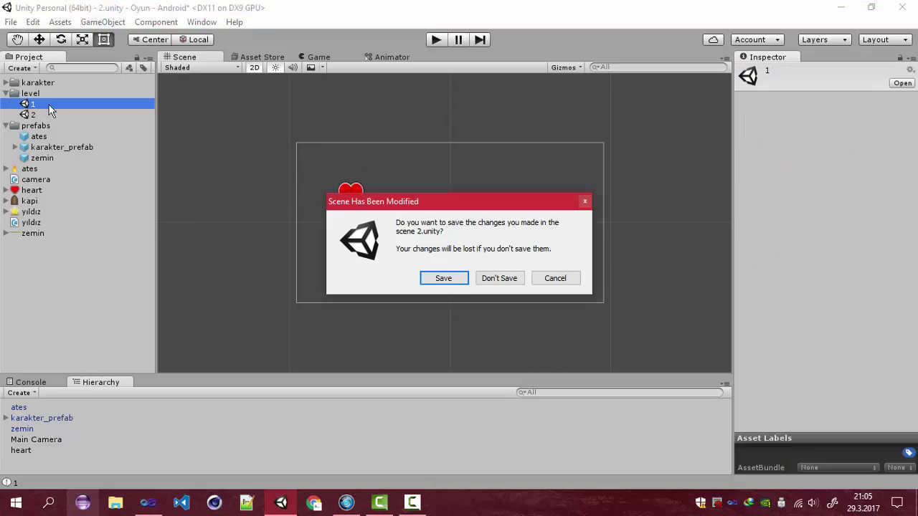
left_click(557, 279)
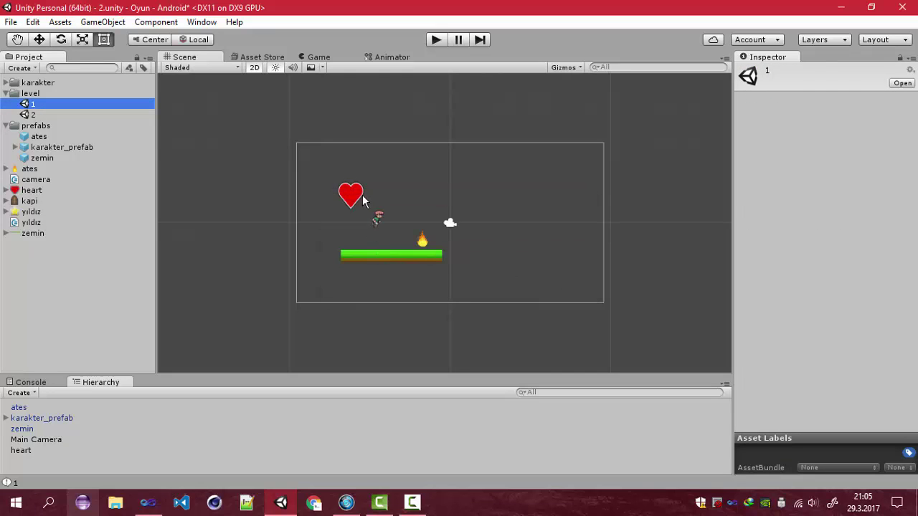
left_click(363, 199)
key("Delete")
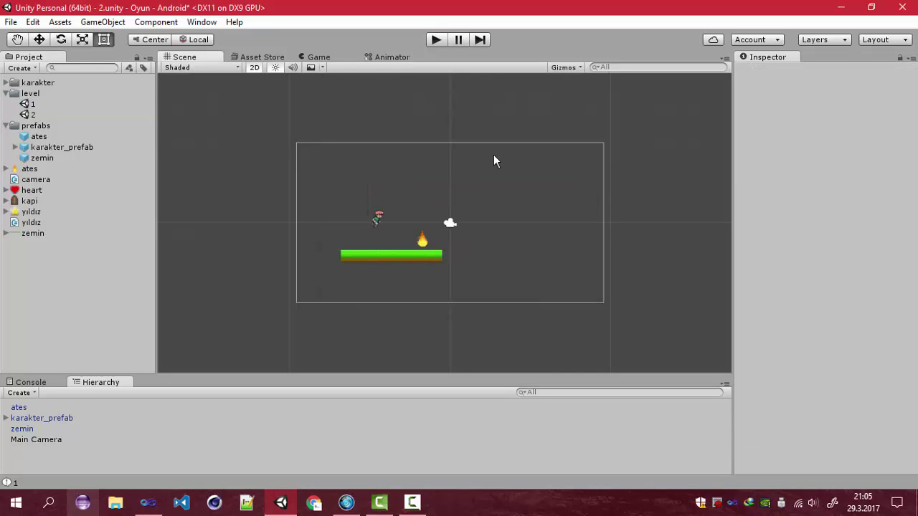
double_click(60, 105)
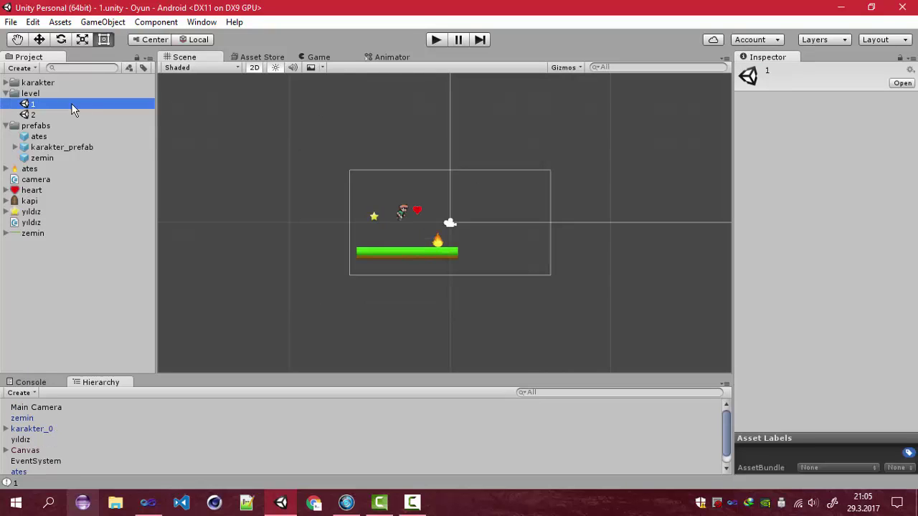
left_click(419, 210)
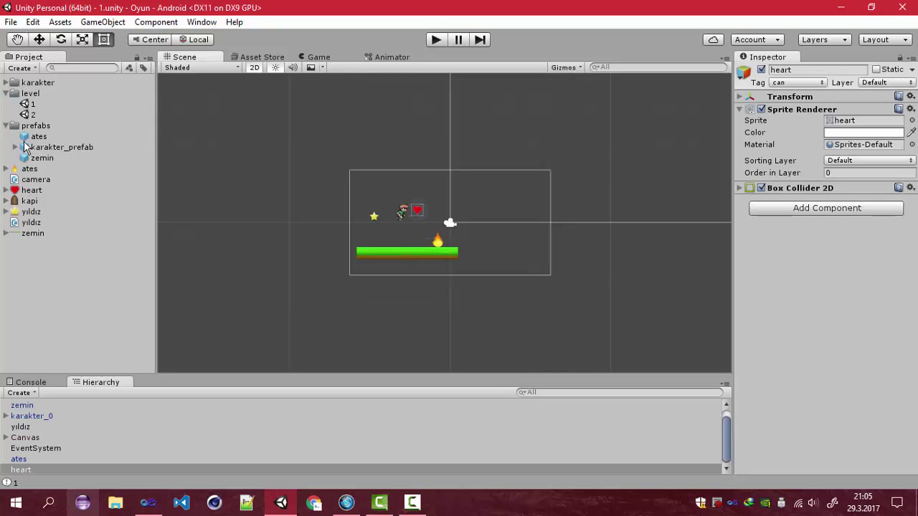
Open scene 2 and add a small kapi door sprite to it.
double_click(31, 116)
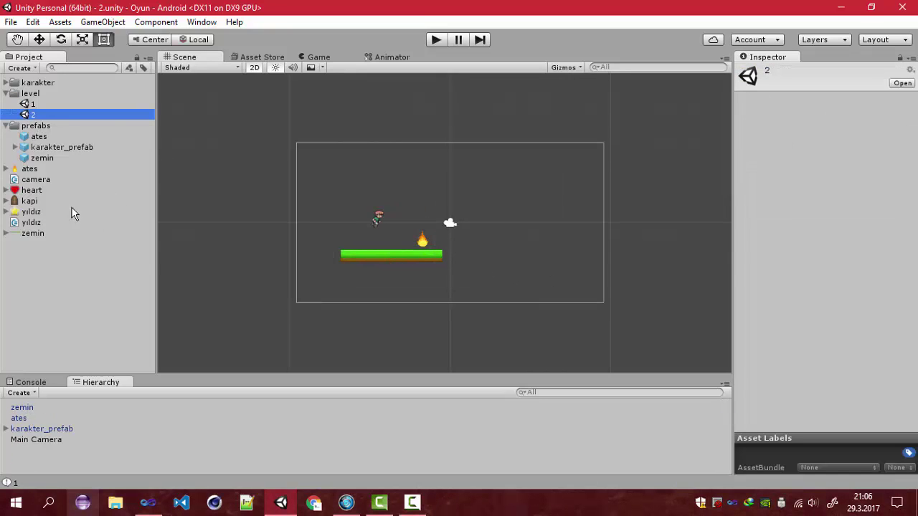
left_click(6, 93)
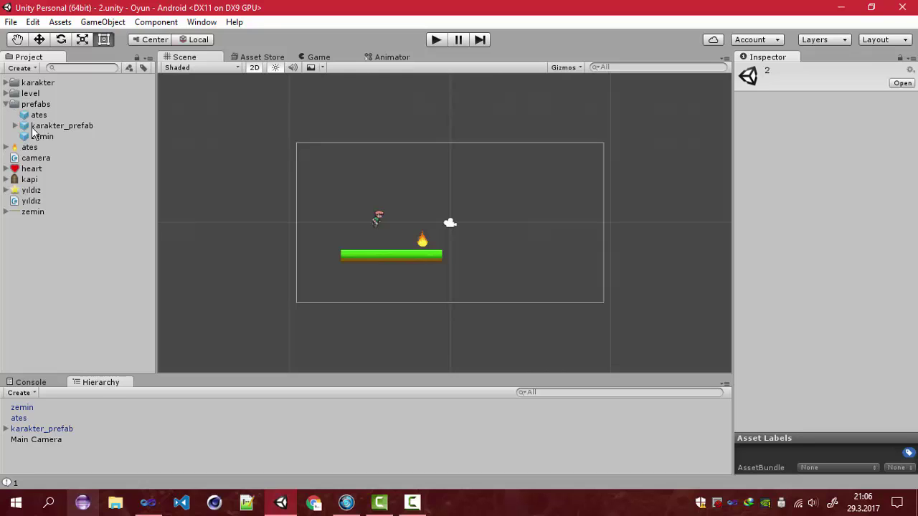
left_click_drag(34, 180, 354, 207)
scroll(357, 230, "up", 1)
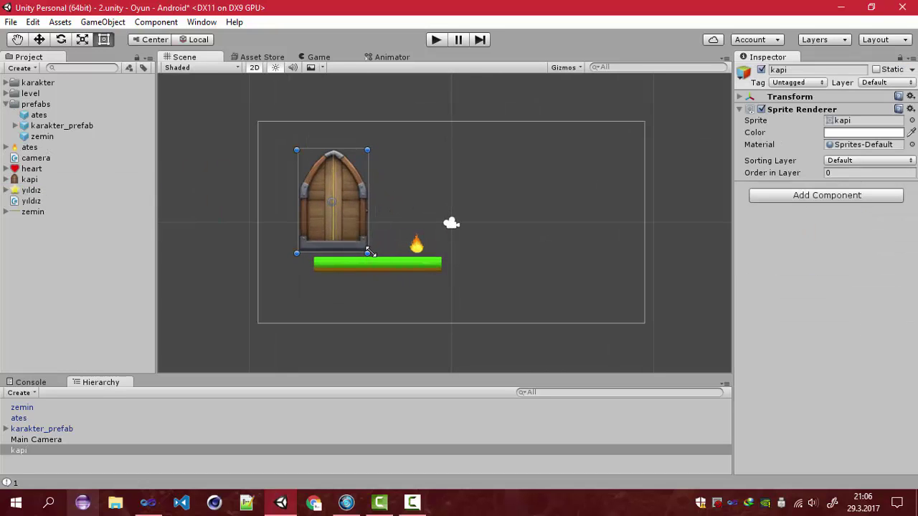
mouse_move(367, 252)
left_mouse_down()
mouse_move(317, 171)
mouse_move(323, 245)
left_mouse_up()
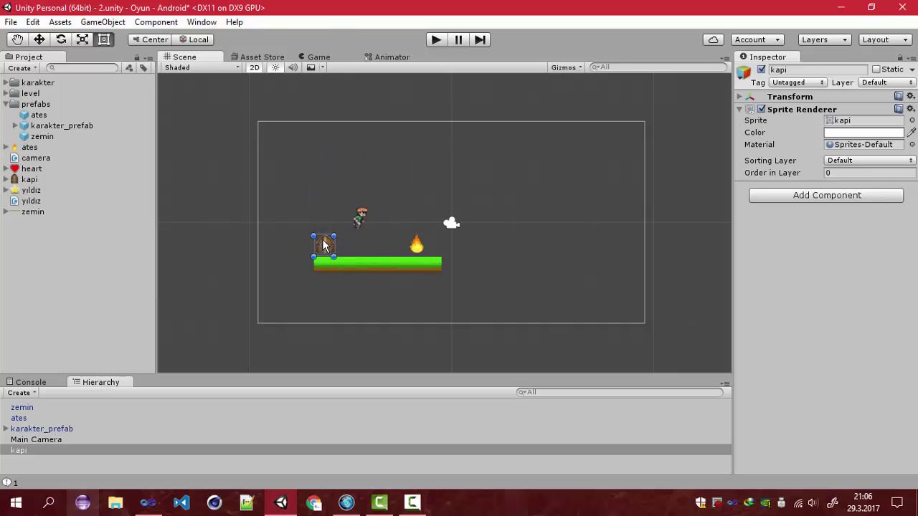
left_click(317, 182)
left_click(325, 249)
left_click_drag(333, 256, 338, 260)
left_click(225, 237)
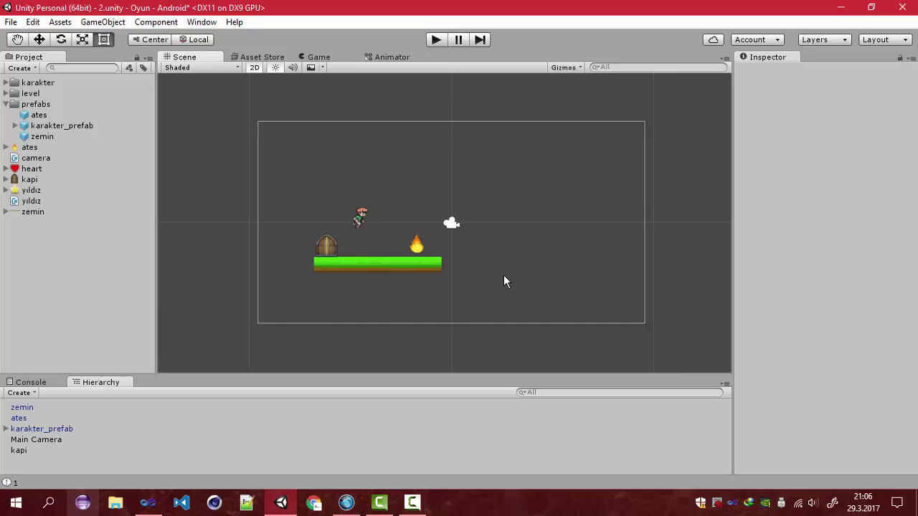
Play-test level 2, then delete the kapi door again.
left_click(436, 40)
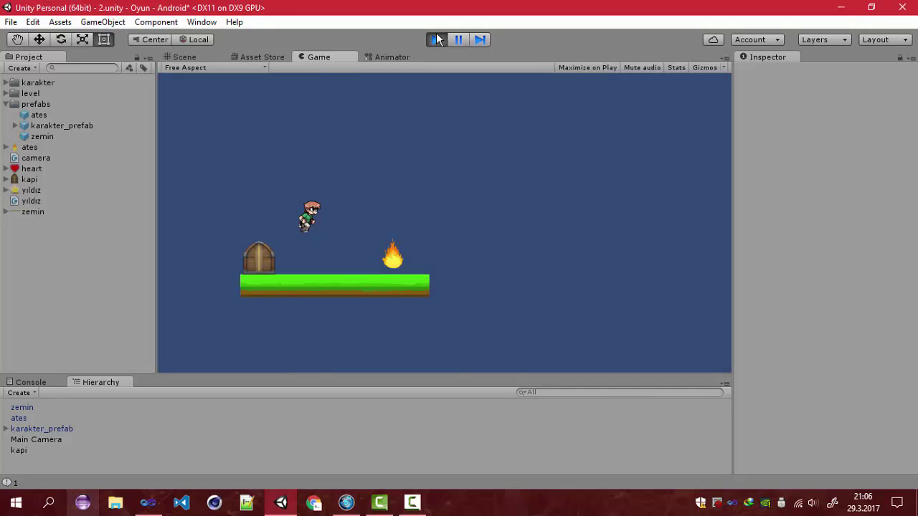
left_click(436, 39)
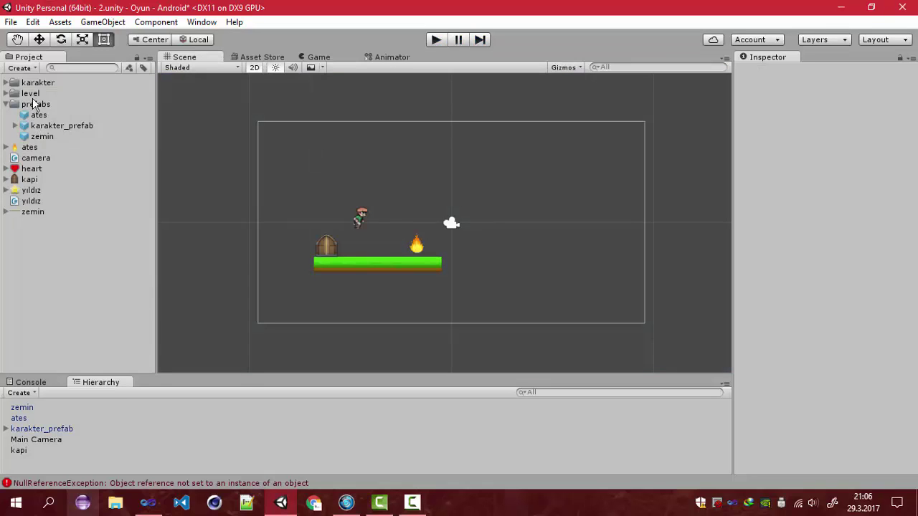
left_click(327, 247)
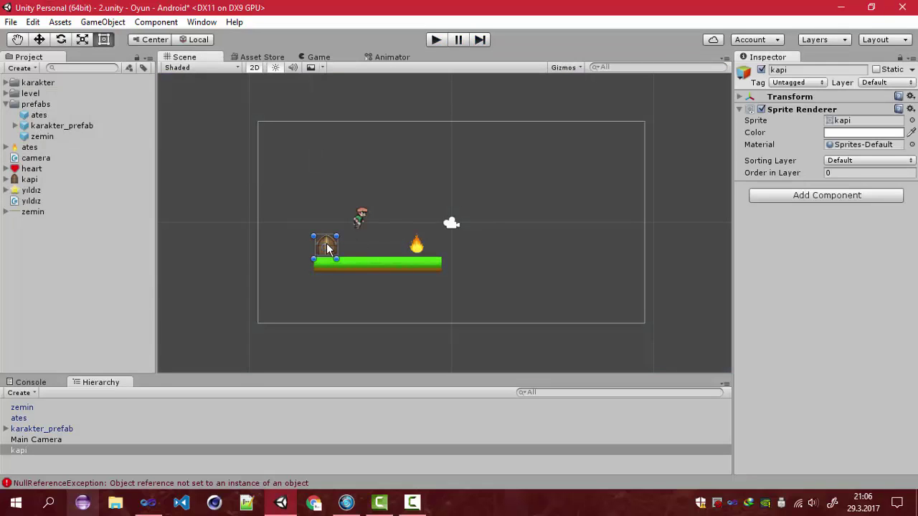
key("Delete")
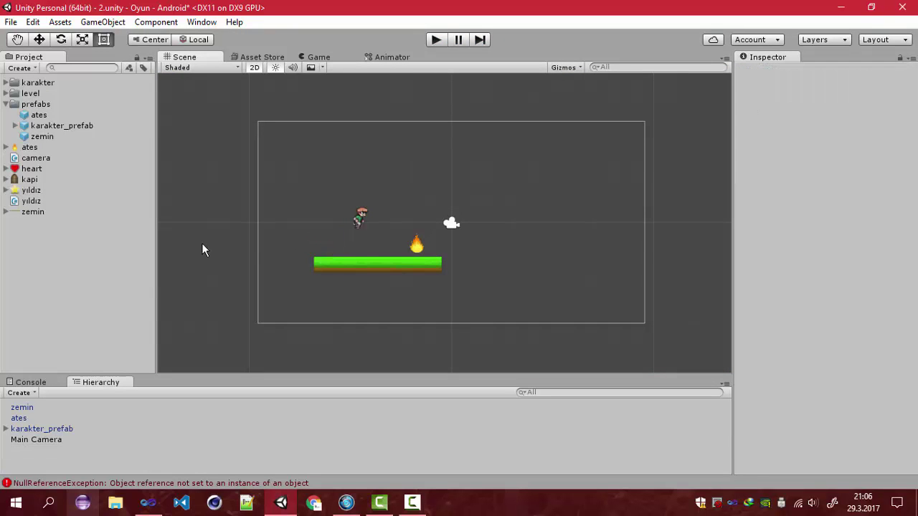
left_click(5, 94)
Open level 1 and place a scaled-down kapi door on the left of the ground.
double_click(33, 104)
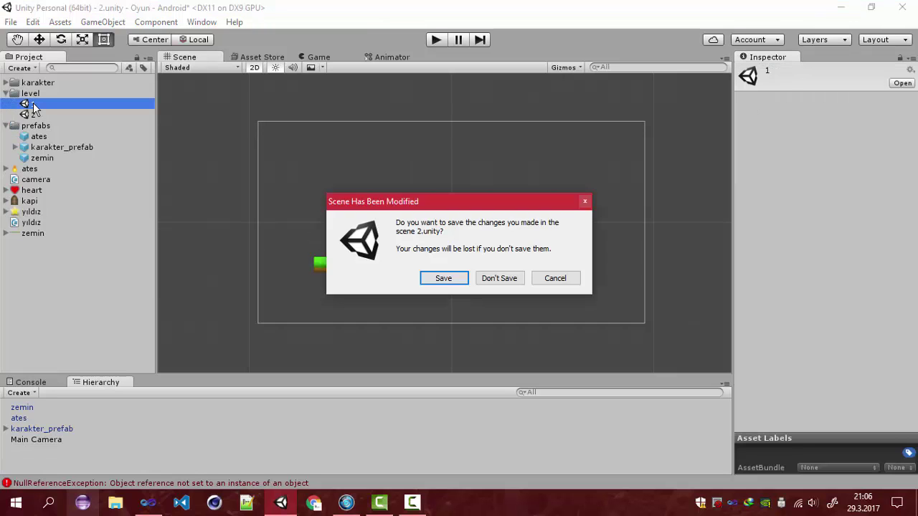
left_click(431, 279)
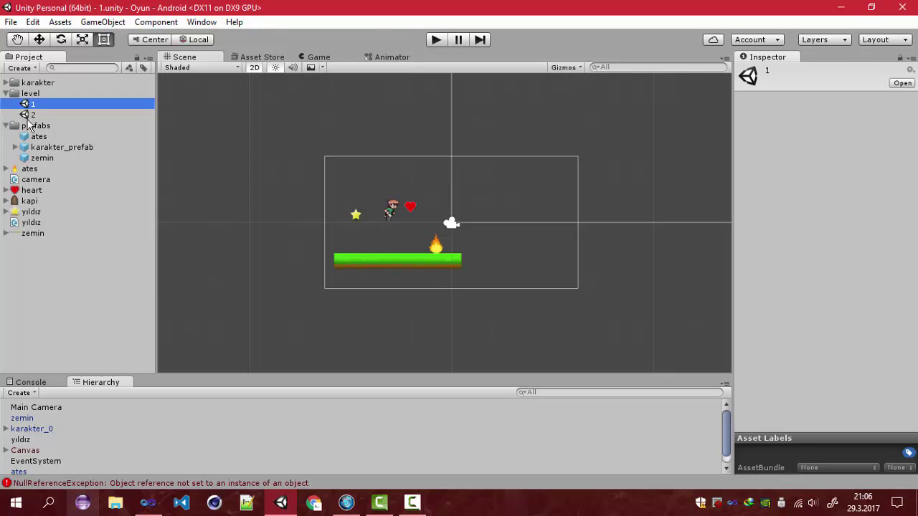
left_click_drag(30, 201, 371, 239)
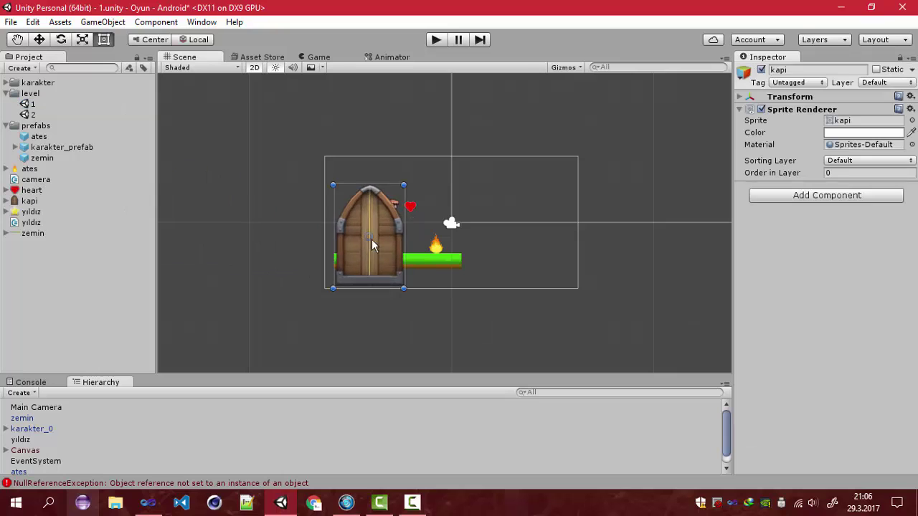
mouse_move(401, 287)
left_mouse_down()
mouse_move(383, 229)
mouse_move(349, 242)
left_mouse_up()
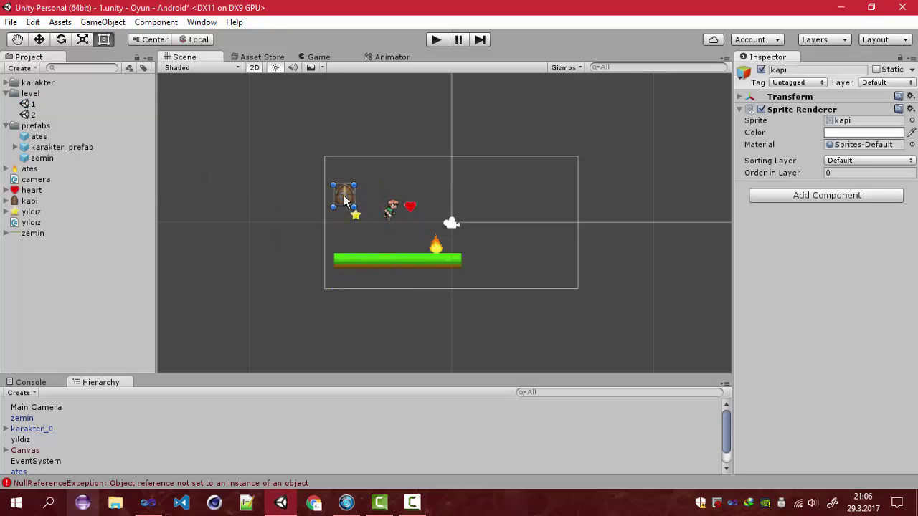
Add a new tag named 'door' in the tag settings.
left_click(809, 84)
left_click(801, 264)
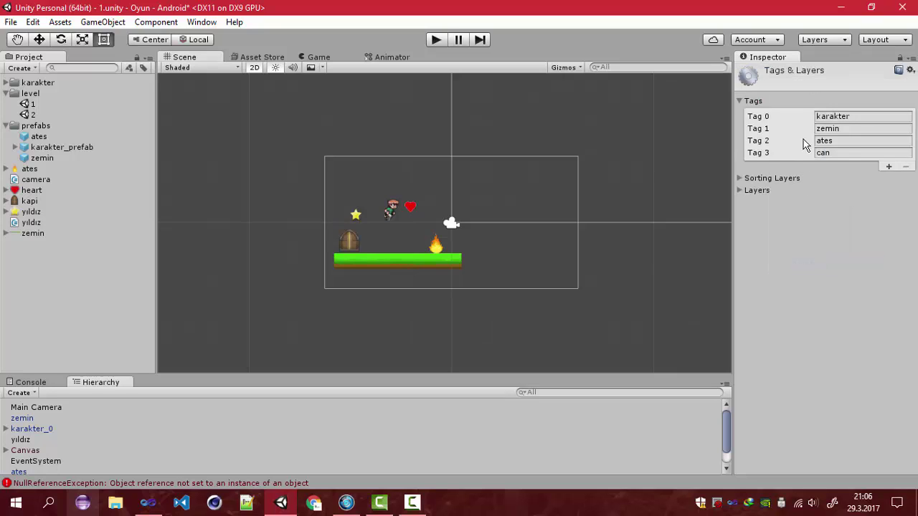
left_click(889, 167)
left_click(849, 165)
left_click(848, 165)
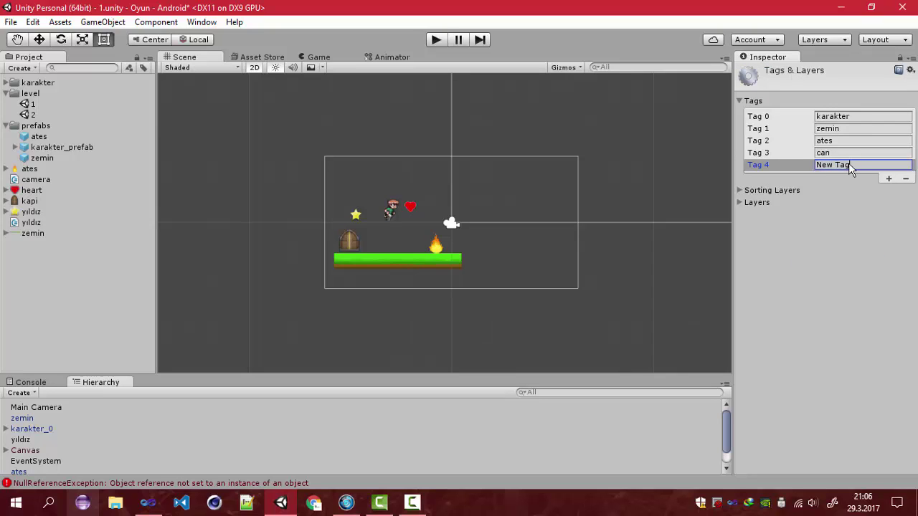
key("ctrl+a")
type("do")
left_click(710, 160)
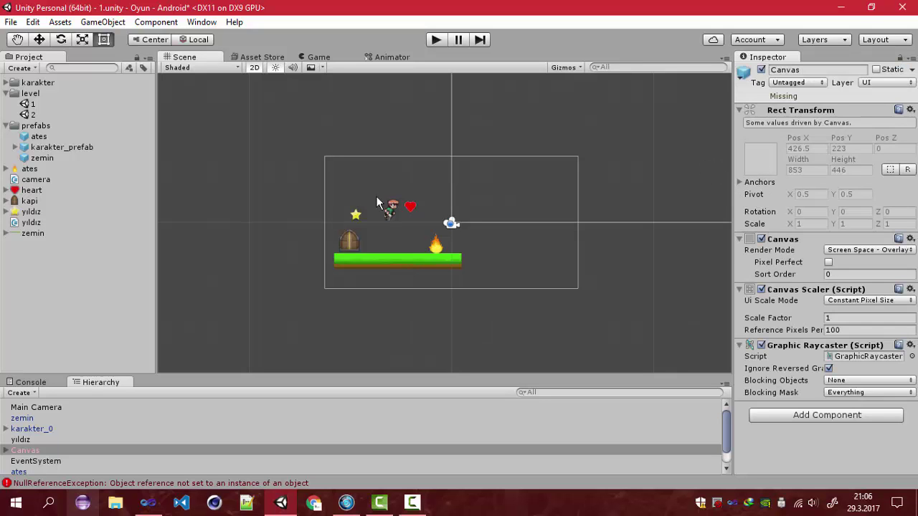
left_click(282, 211)
Clear the console errors, play-test, and review the OnTriggerEnter2D handler in karakter.cs.
left_click(148, 502)
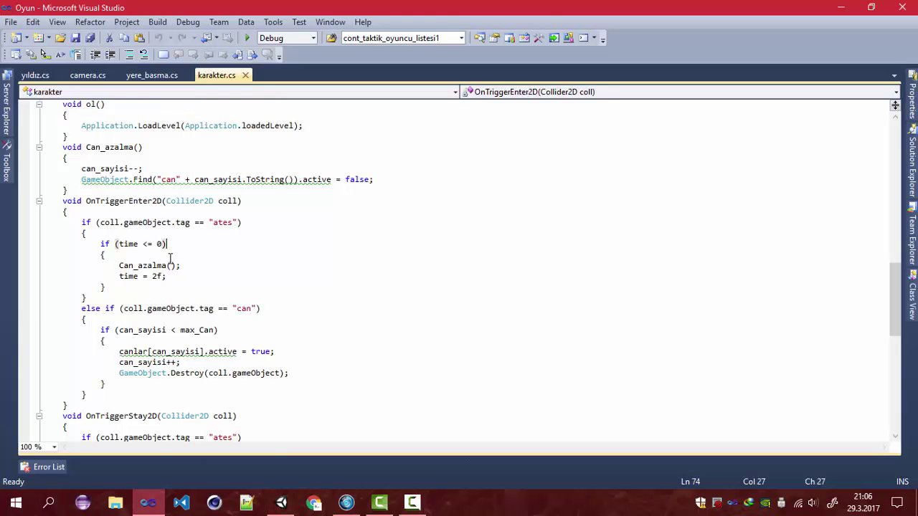
left_click(281, 502)
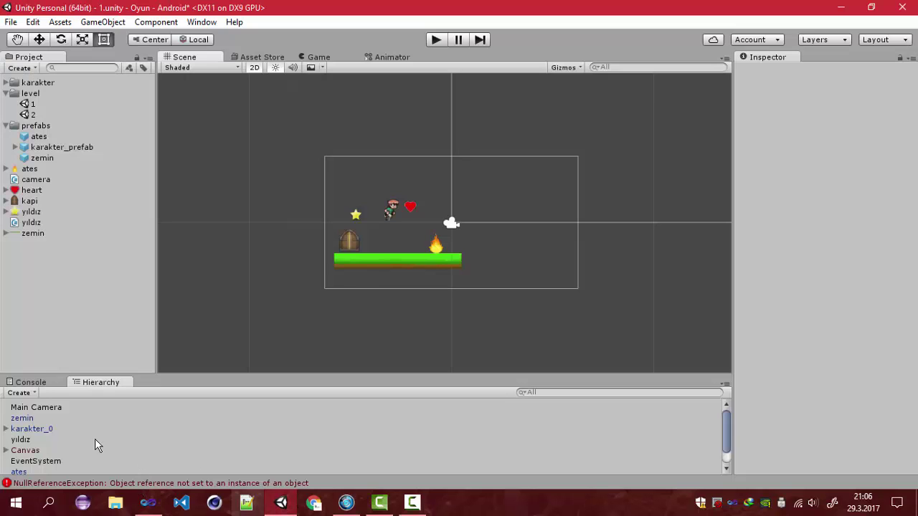
left_click(31, 383)
left_click(17, 393)
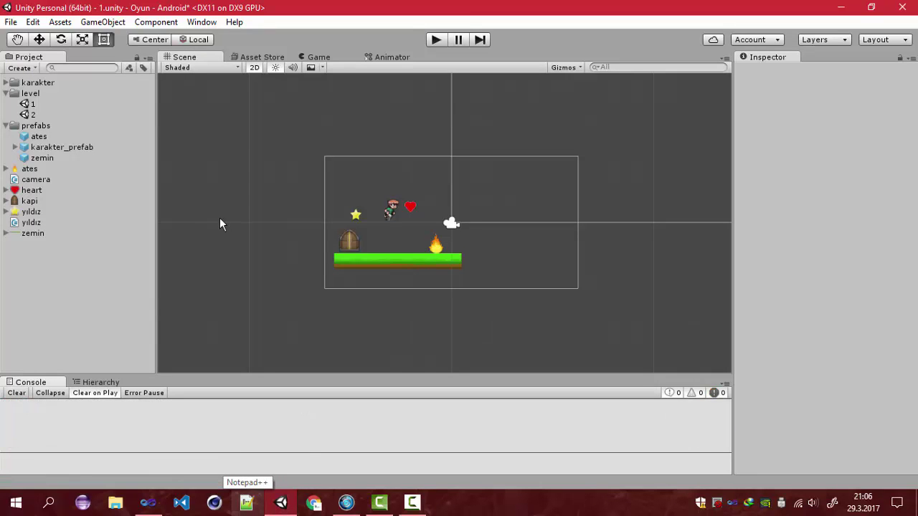
left_click(437, 40)
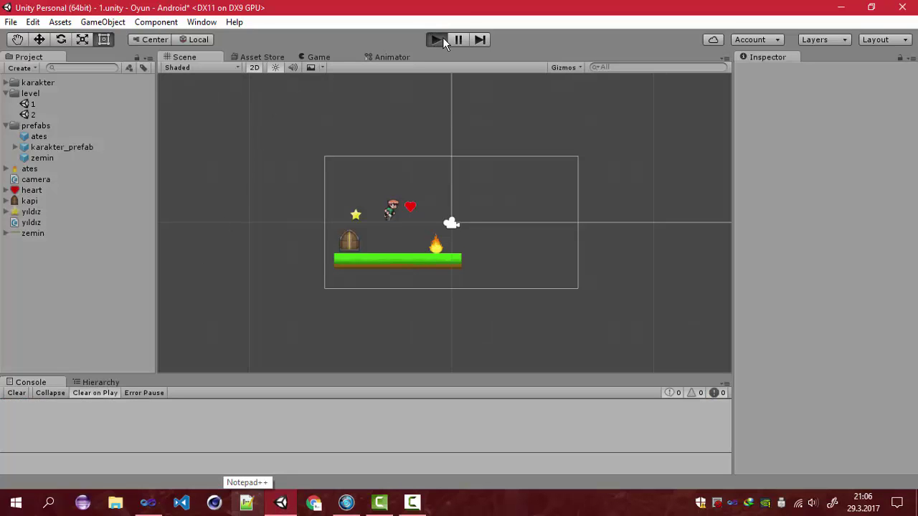
left_click(442, 37)
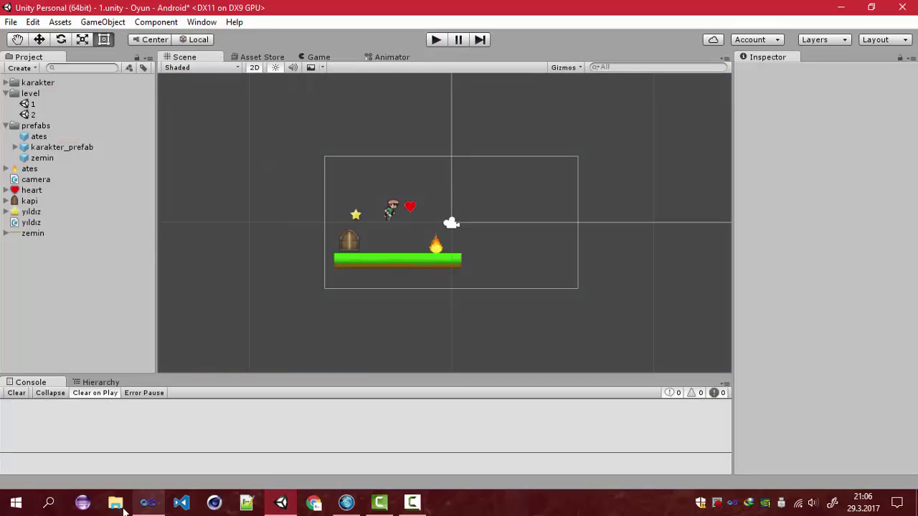
left_click(148, 502)
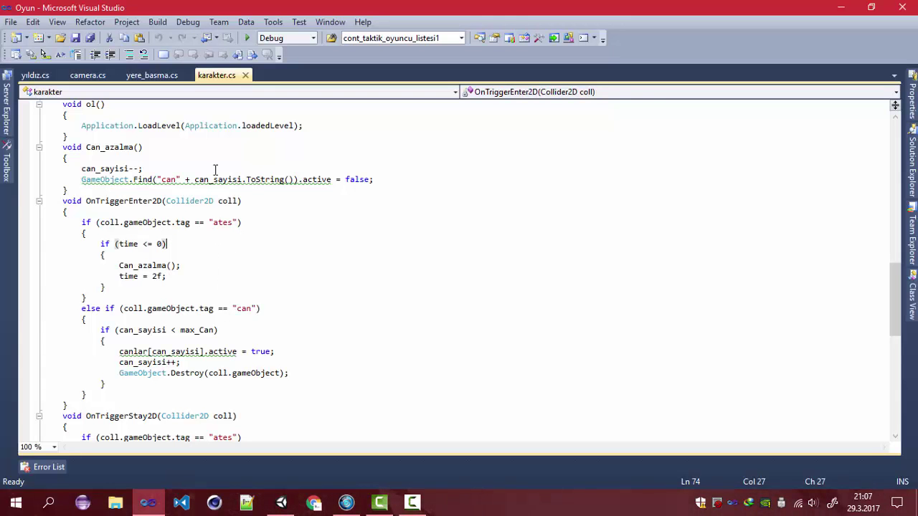
left_click(126, 201)
left_click(281, 502)
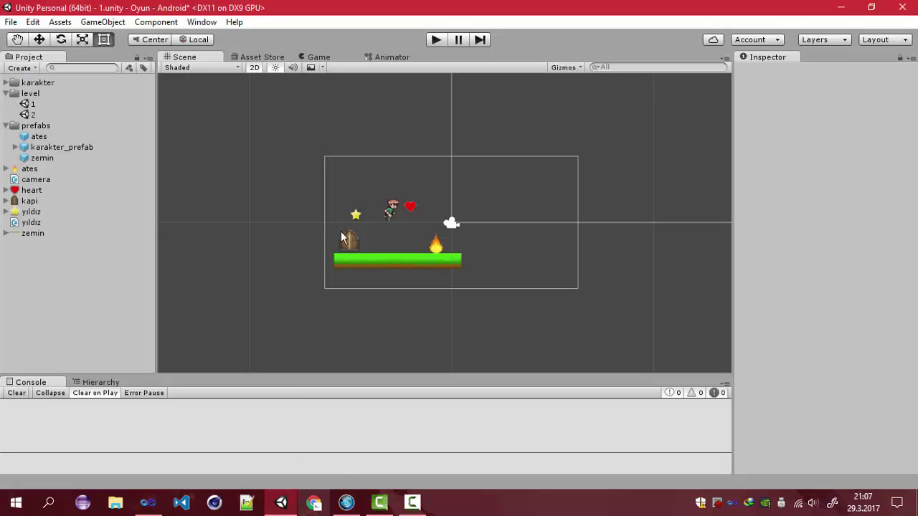
Add a Box Collider 2D to the kapi door, set it as a trigger, and nudge the door onto the ground.
left_click(344, 240)
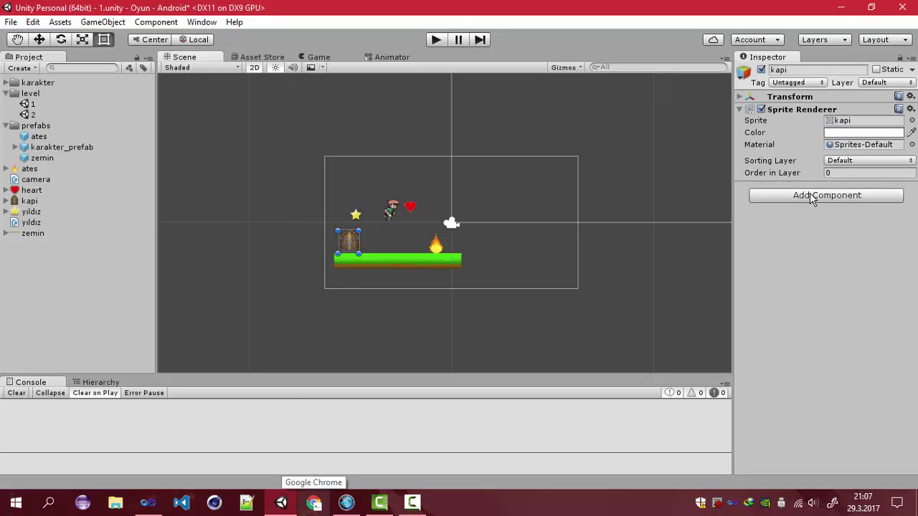
left_click(810, 194)
type("box")
left_click(806, 261)
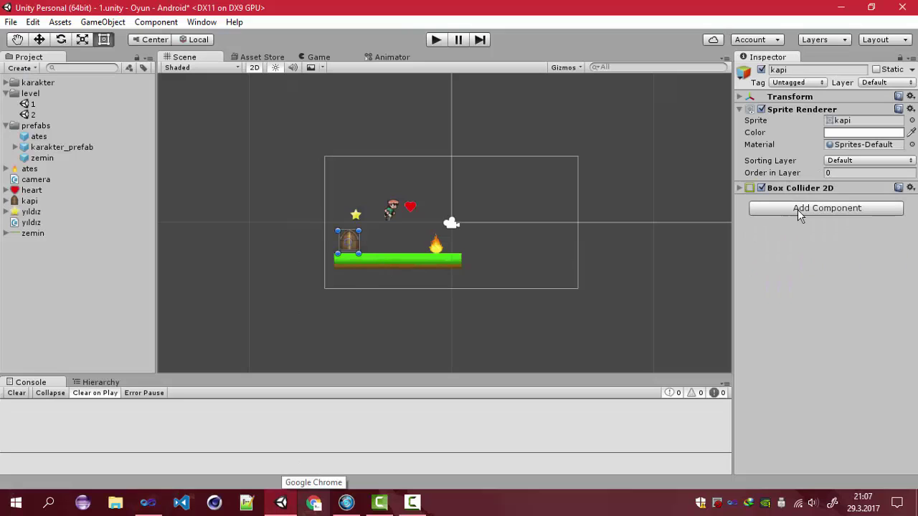
left_click(739, 187)
scroll(335, 266, "up", 2)
scroll(335, 267, "up", 1)
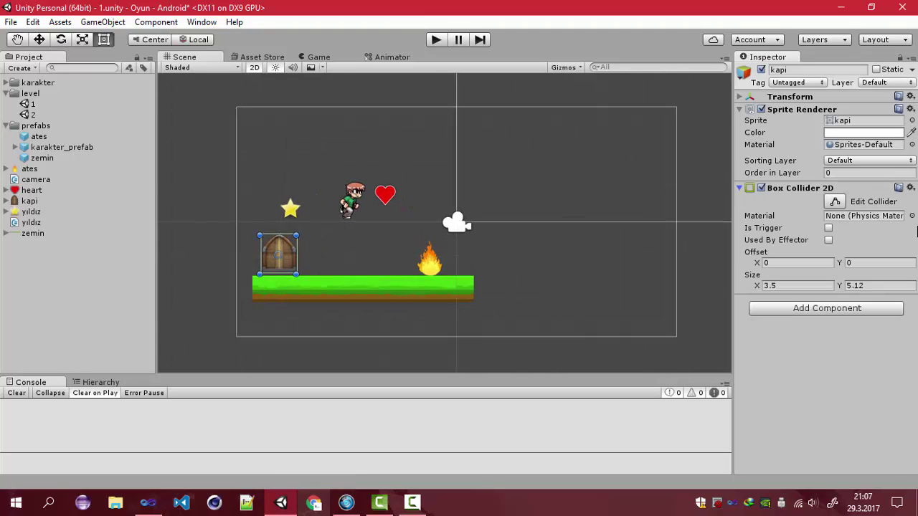
left_click(832, 202)
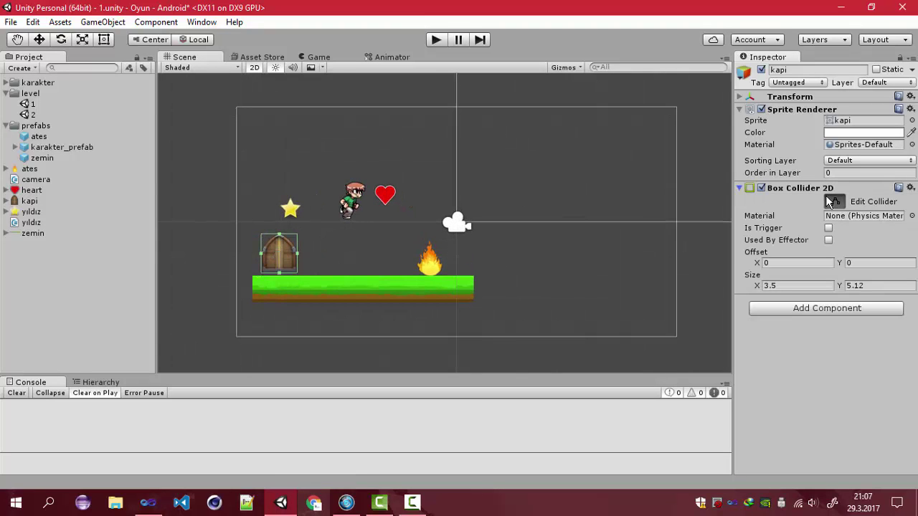
left_click(832, 202)
left_click(828, 228)
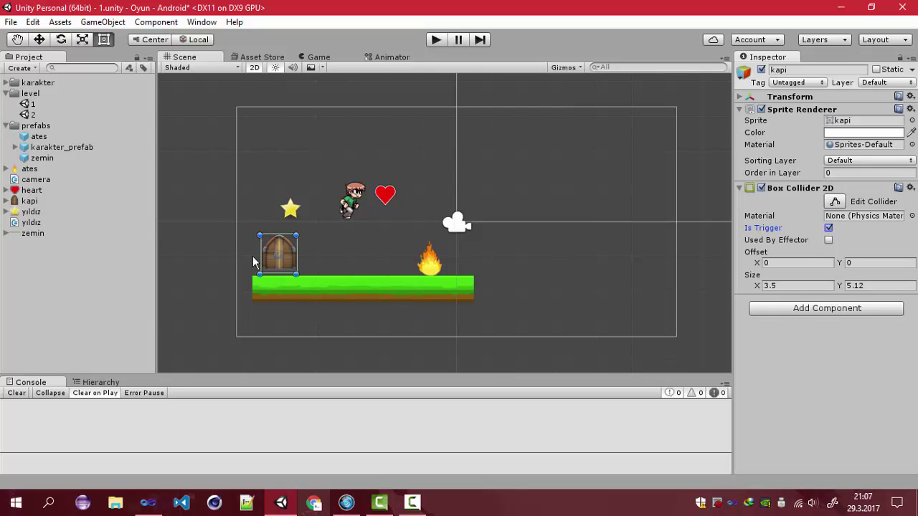
left_click_drag(278, 257, 277, 260)
left_click(210, 252)
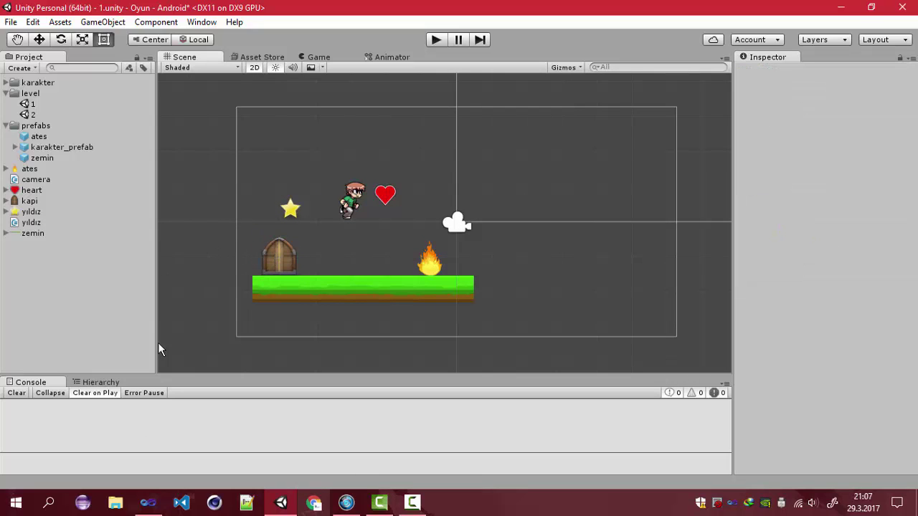
Add an else-if branch for the 'door' tag after the heart-pickup branch.
left_click(147, 499)
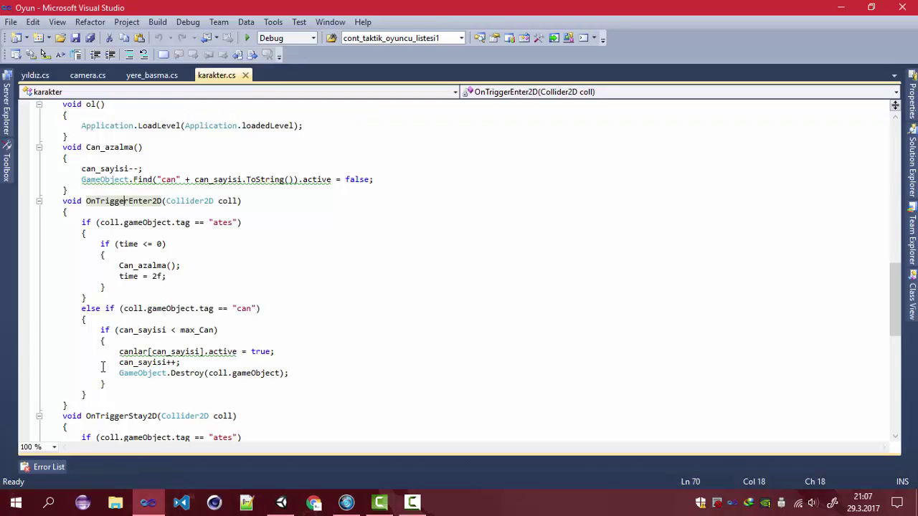
left_click(94, 390)
key("Return")
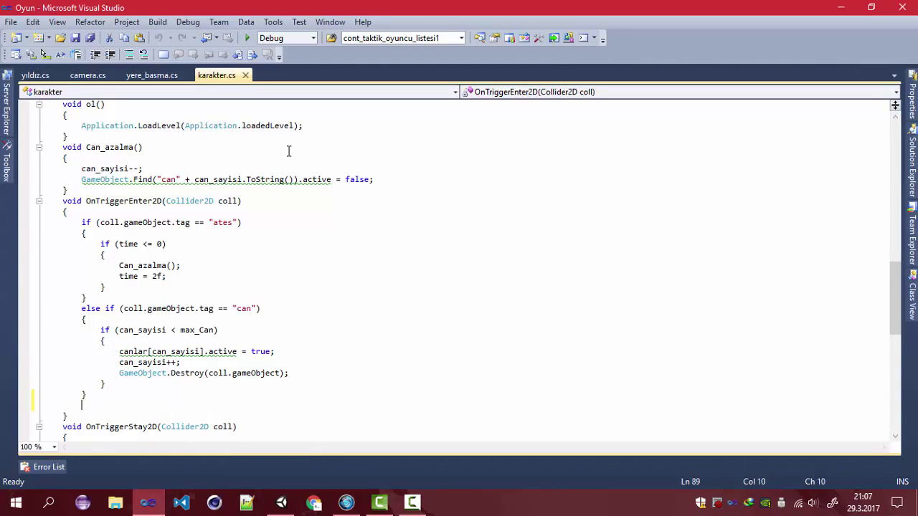
type("else if")
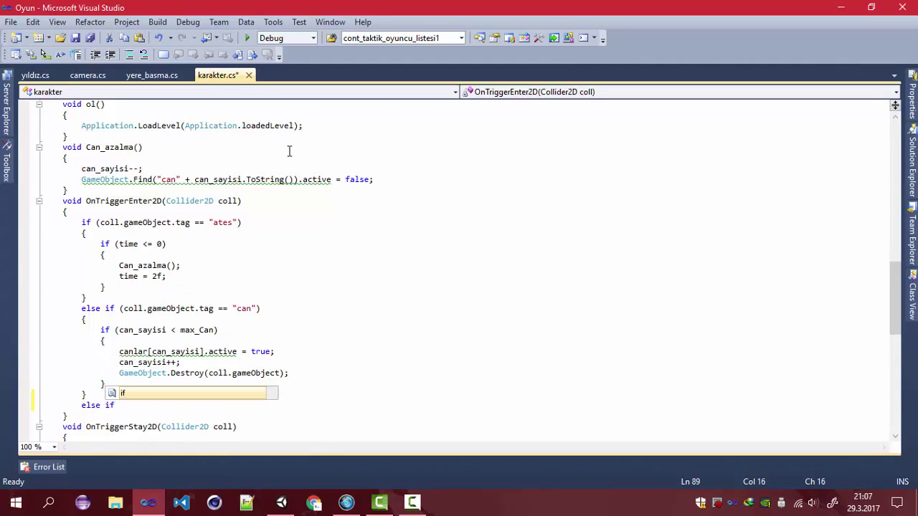
type("(")
type("coll")
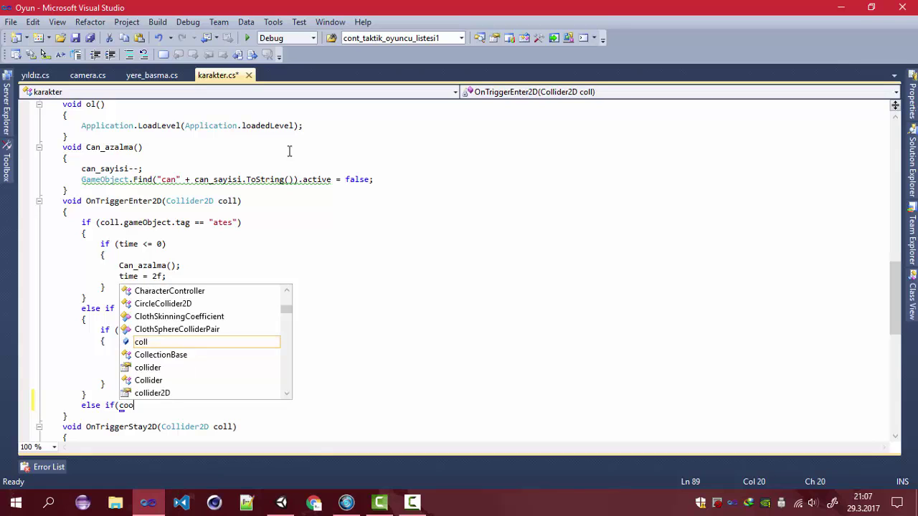
type(".ga")
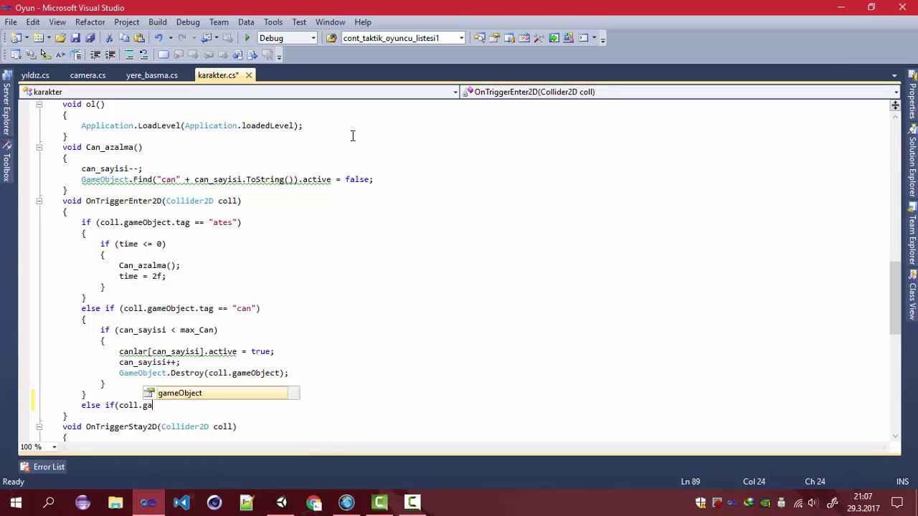
type("meObject.ta")
key("Tab")
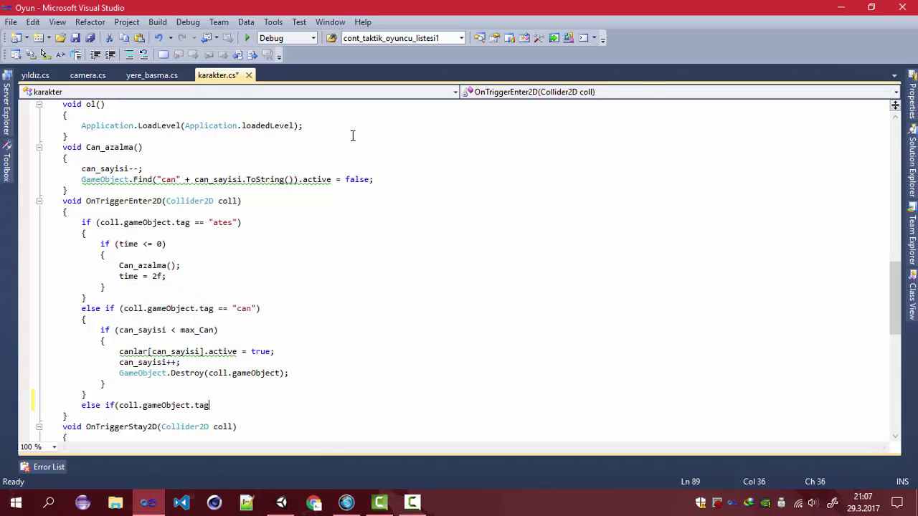
type("==\"door")
type("\")")
key("Return")
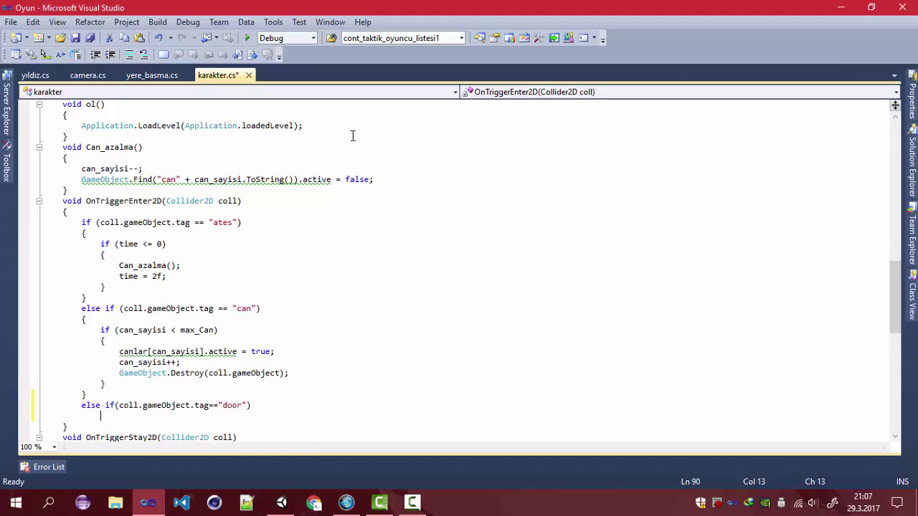
type("{}")
key("Left")
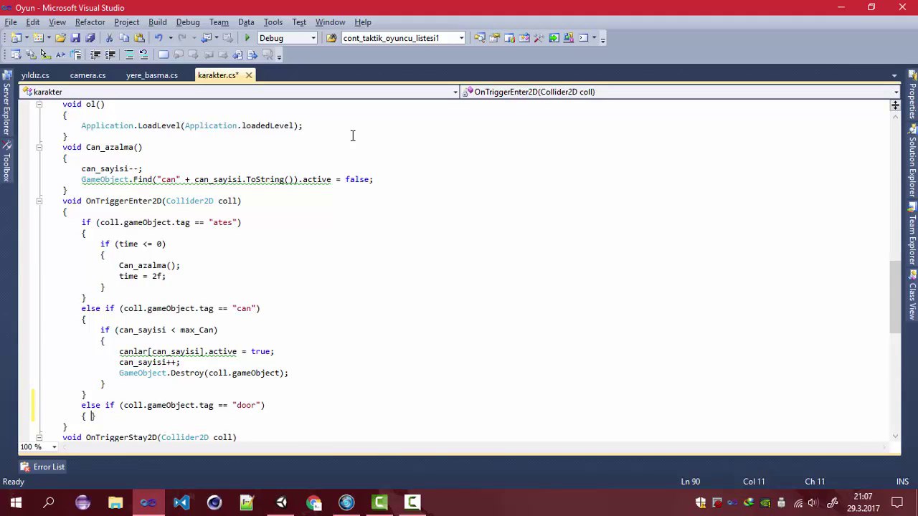
key("Return")
key("Return")
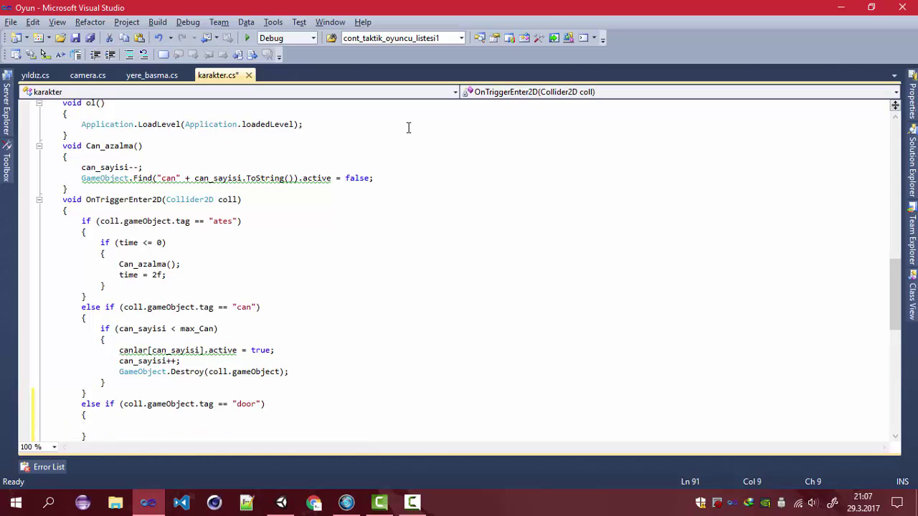
Call Application.LoadLevel(2); inside the door branch and save karakter.cs.
type("appApplication.lo")
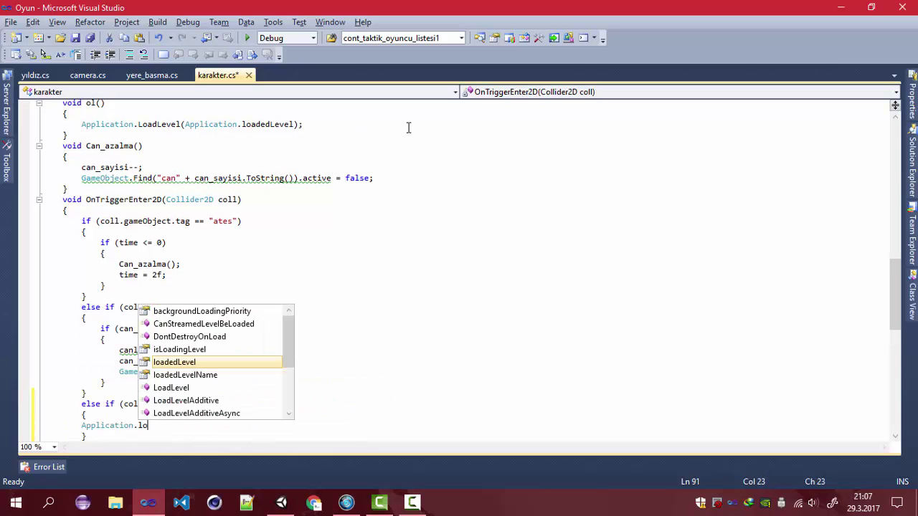
type("a")
key("Down")
key("Down")
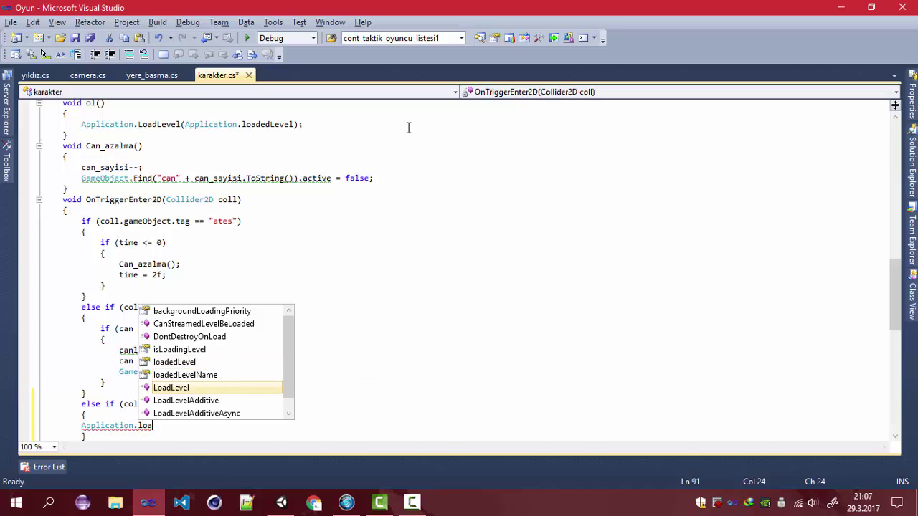
key("Tab")
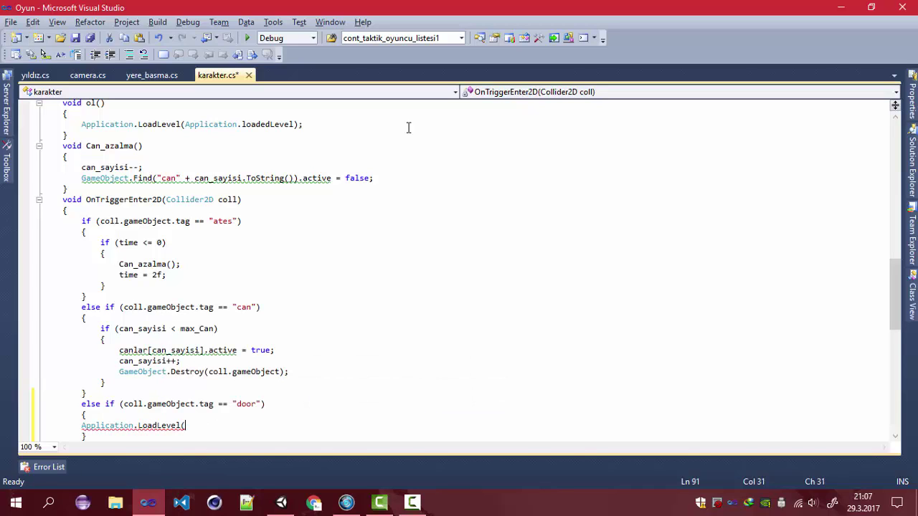
type("(")
key("BackSpace")
type("2)")
type(";")
key("ctrl+s")
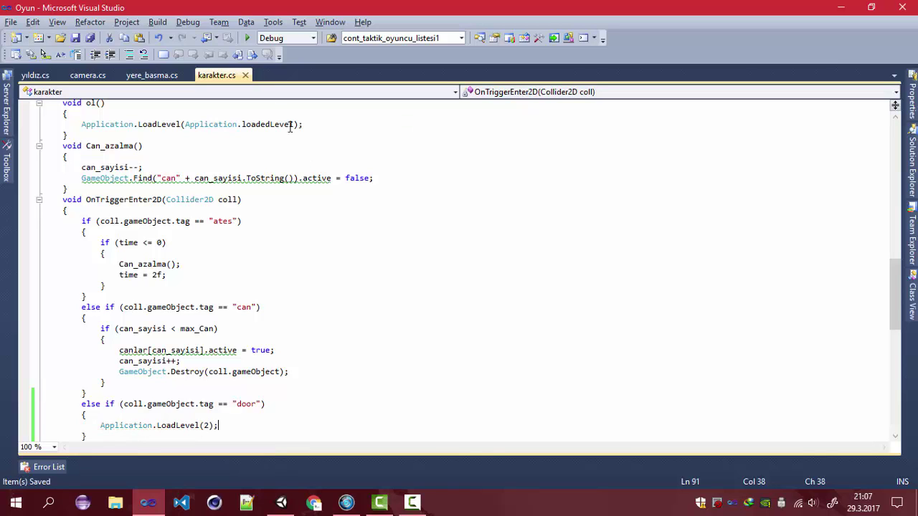
Play-test level 1, running the character left toward the door, then stop.
left_click(277, 509)
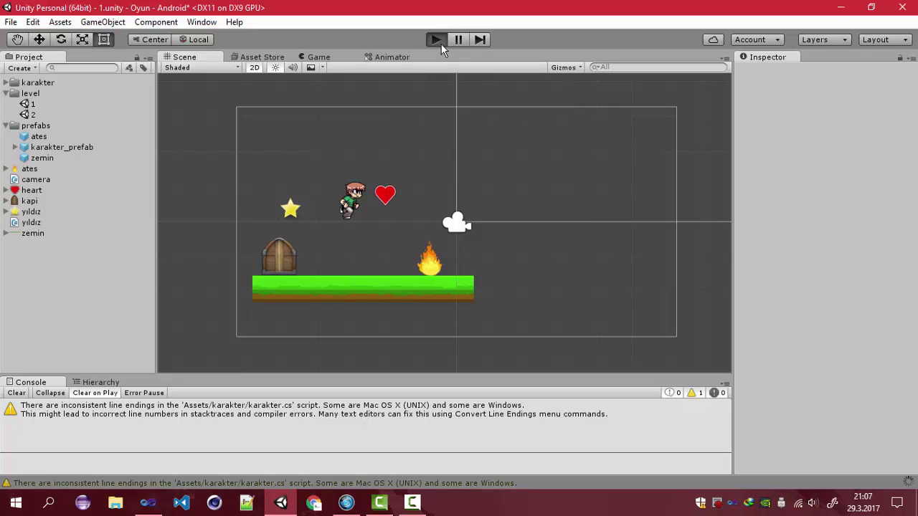
left_click(439, 41)
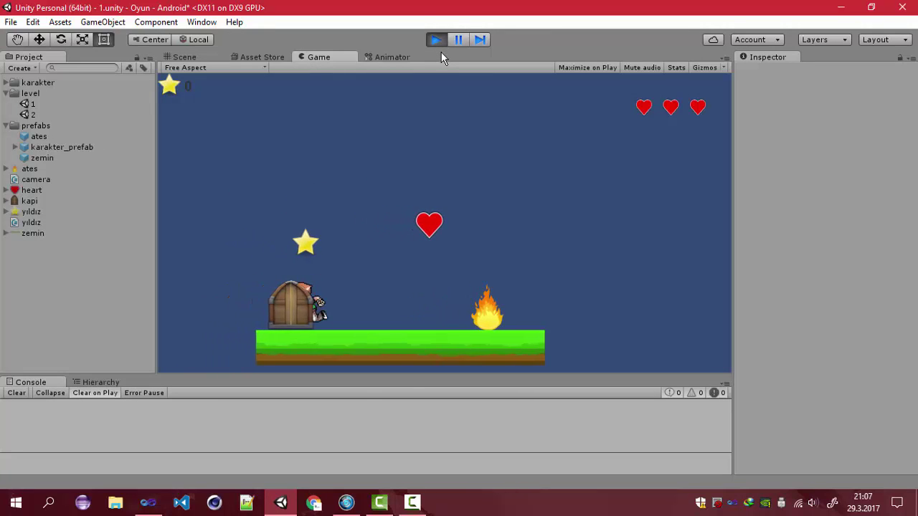
key("Left")
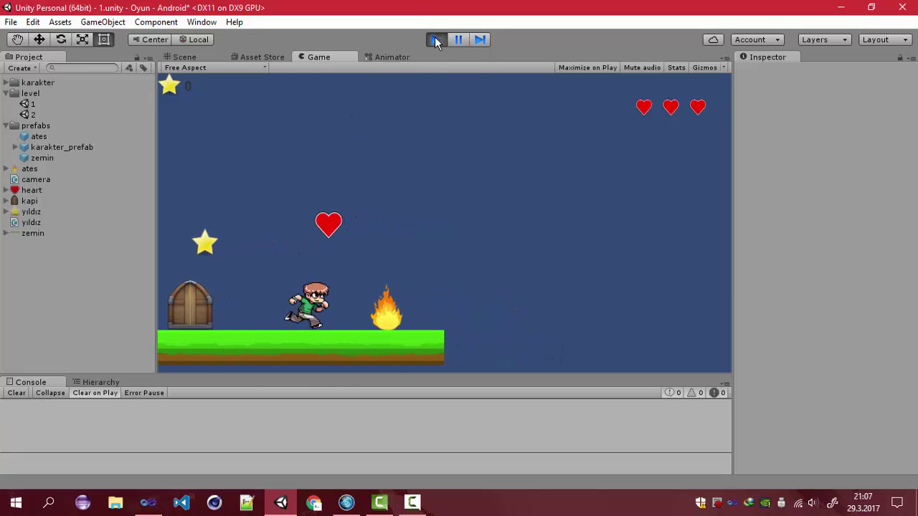
left_click(435, 40)
Change the door call to Application.LoadLevel("2") in karakter.cs and play level 1 again.
left_click(162, 509)
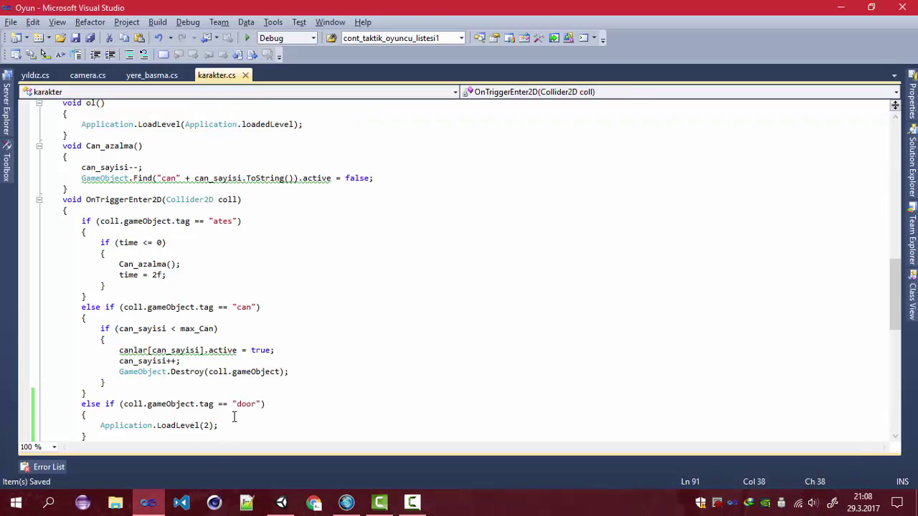
left_click(203, 425)
type("\"")
key("Right")
type("\"")
left_click(281, 502)
left_click(436, 41)
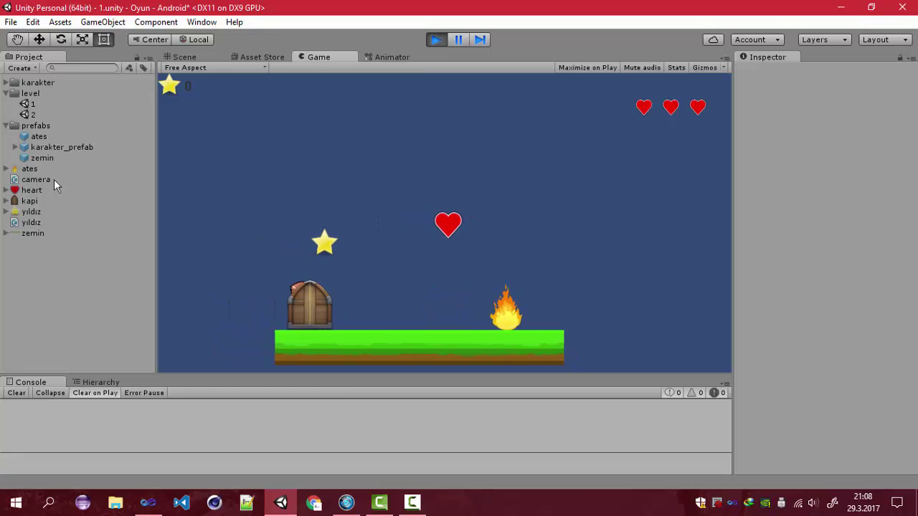
Stop the test and give the door object kapi the tag door.
left_click(436, 41)
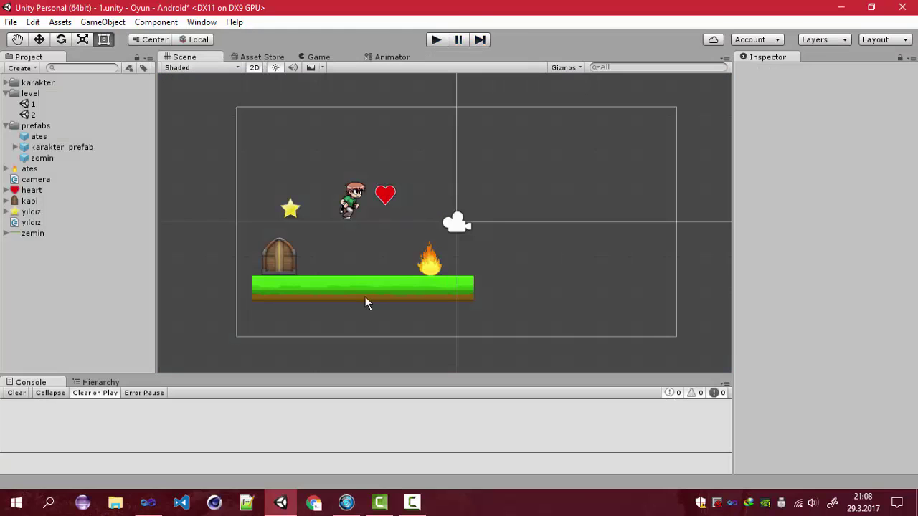
left_click(271, 257)
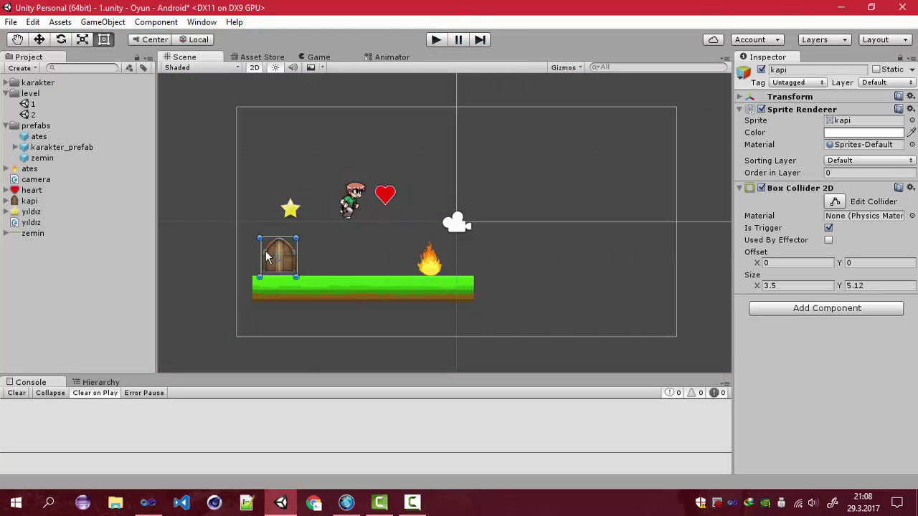
left_click(797, 83)
left_click(800, 259)
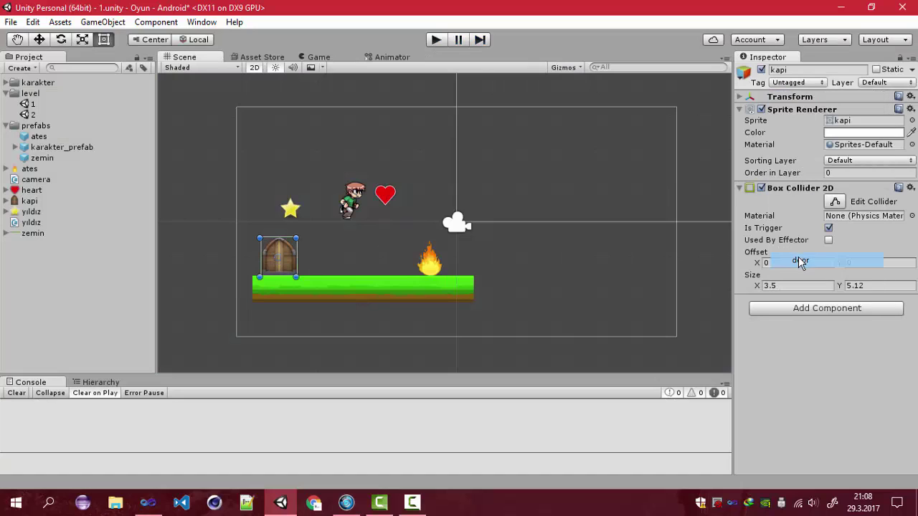
Play-test walking into the door, then stop and clear the scene-load errors from the Console.
left_click(435, 41)
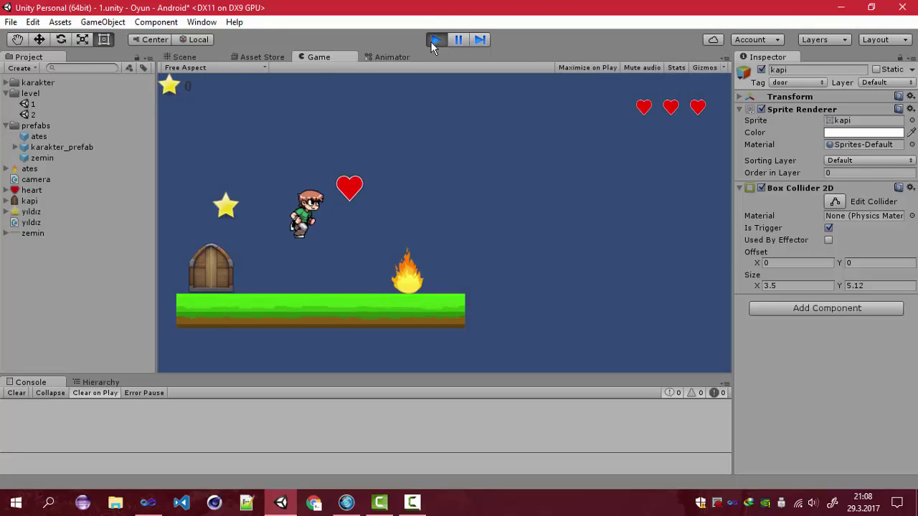
key("Left")
key("Right")
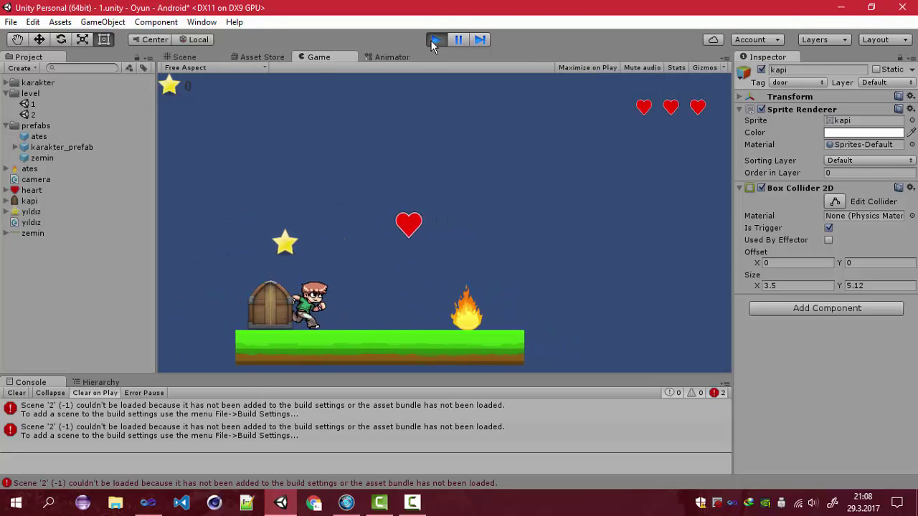
left_click(434, 40)
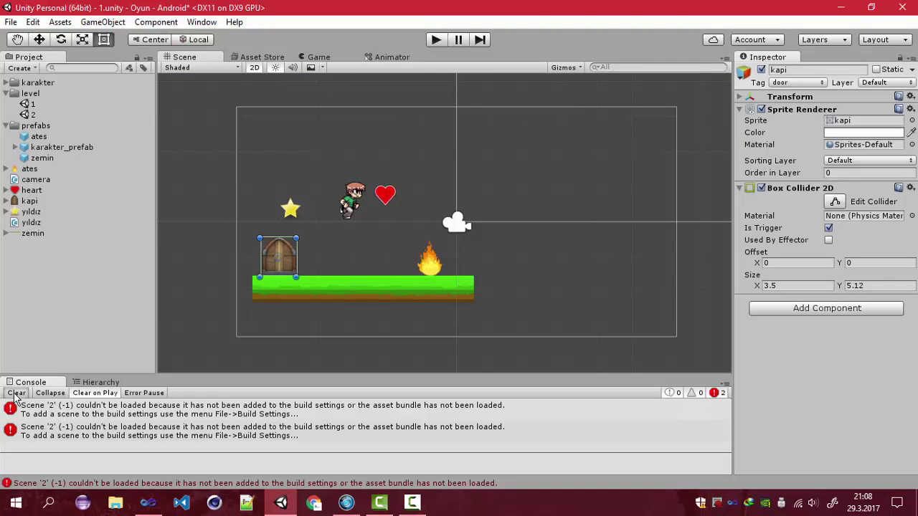
left_click(16, 393)
Revert the door call in karakter.cs to LoadLevel(2) and play level 1 again.
left_click(148, 503)
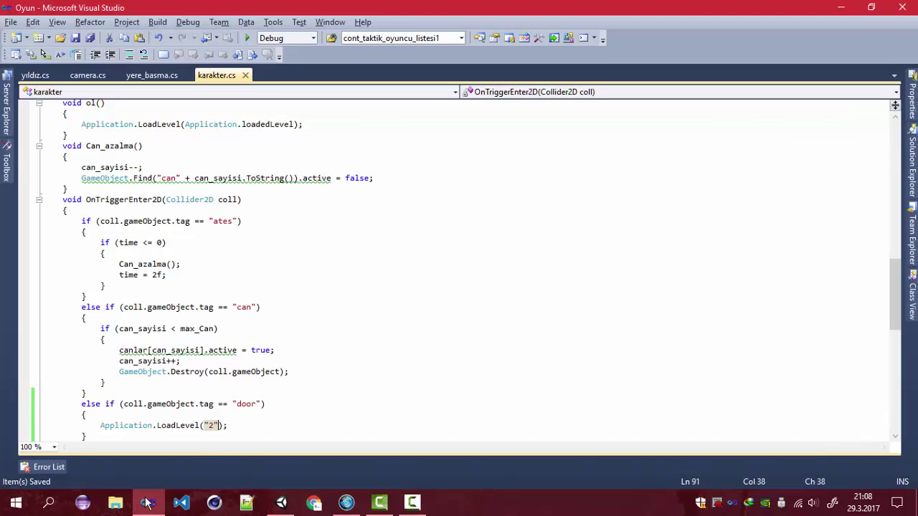
left_click(209, 426)
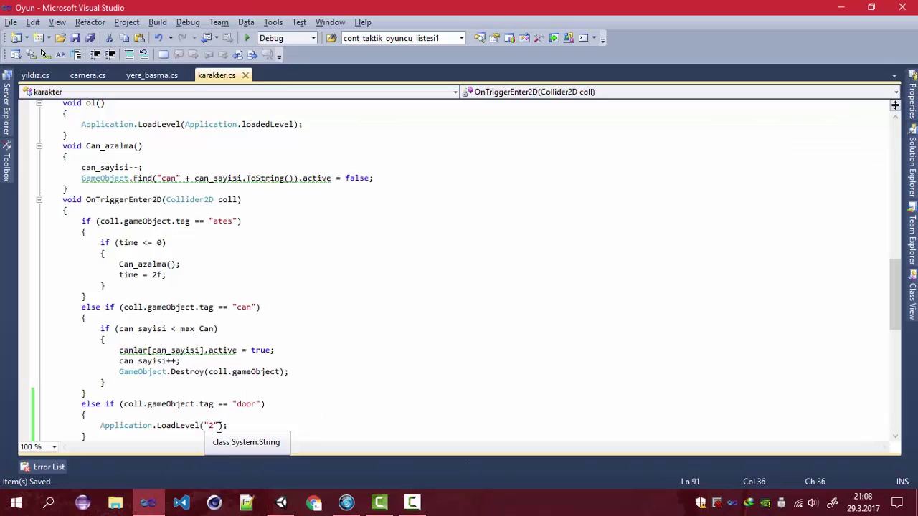
left_click_drag(218, 426, 205, 427)
type("2")
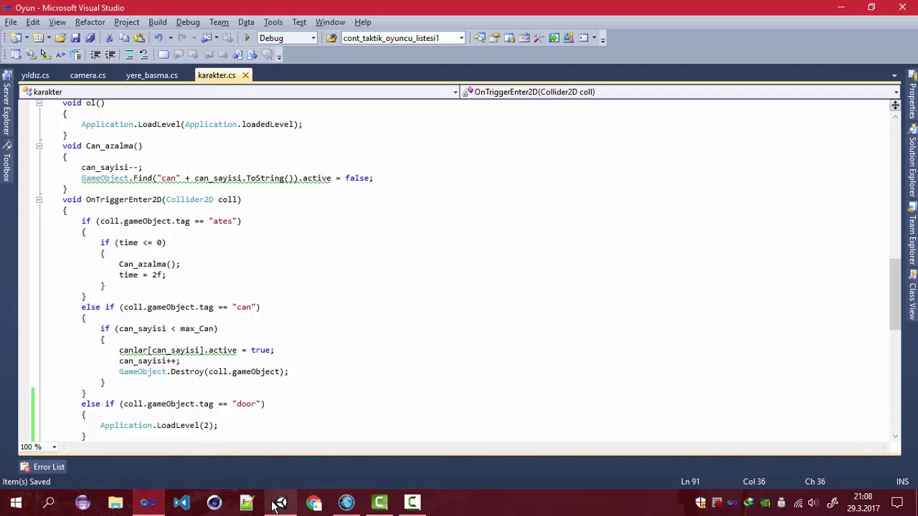
left_click(281, 503)
left_click(442, 42)
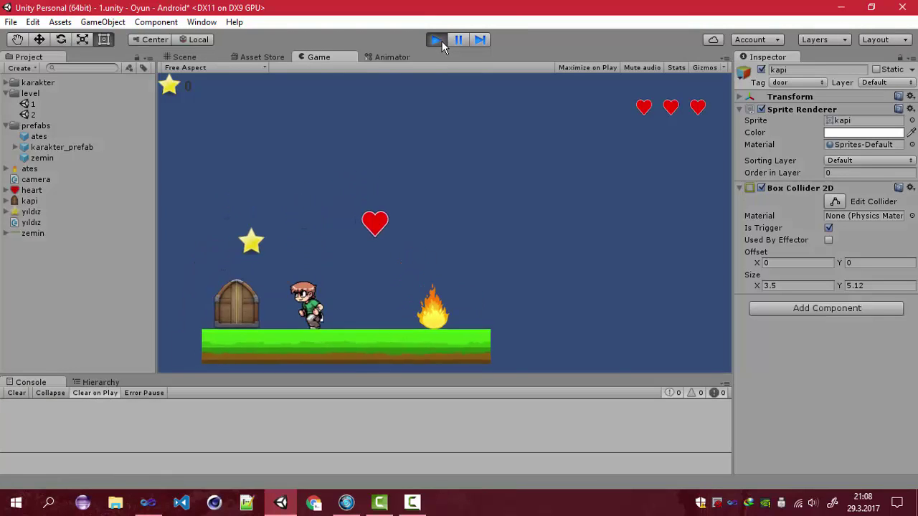
Walk into the door, read the second error saying scene 2 isn't in build settings, then stop.
key("Left")
key("Right")
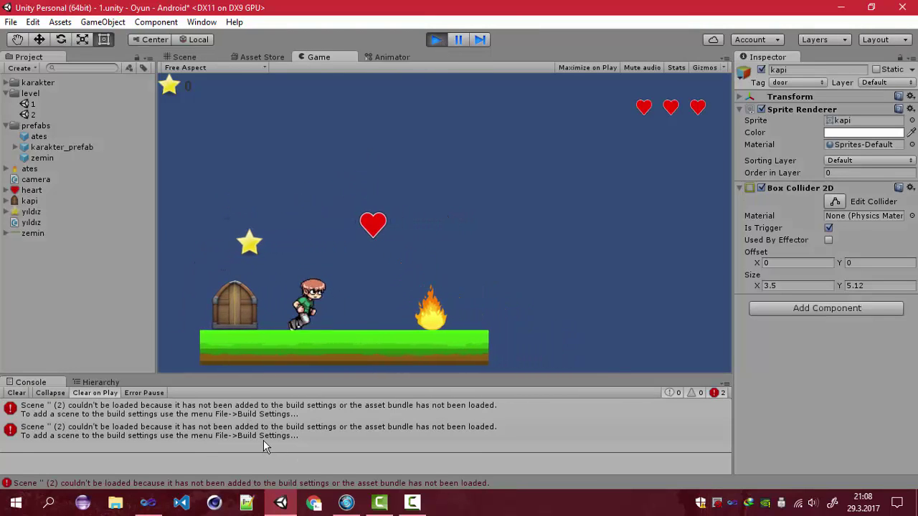
left_click(253, 437)
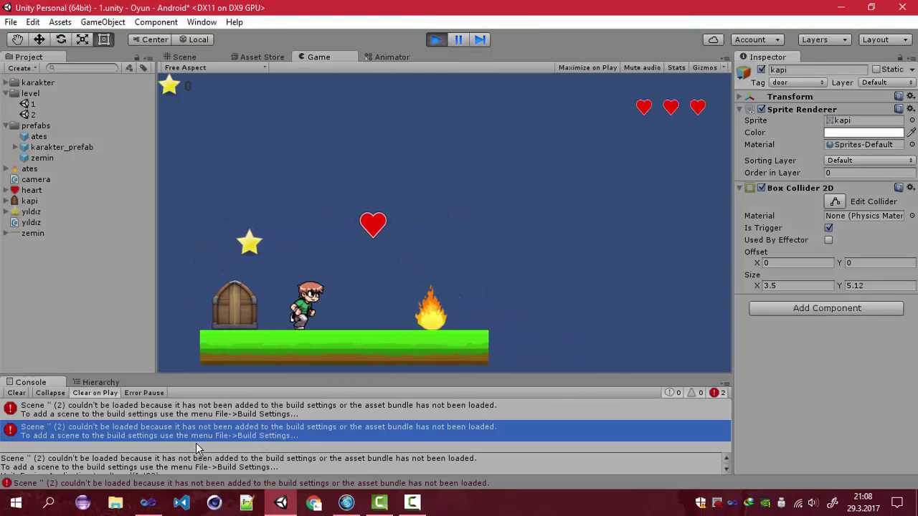
left_click(436, 40)
Add the open level/1.unity scene to the Scenes In Build list.
left_click(11, 21)
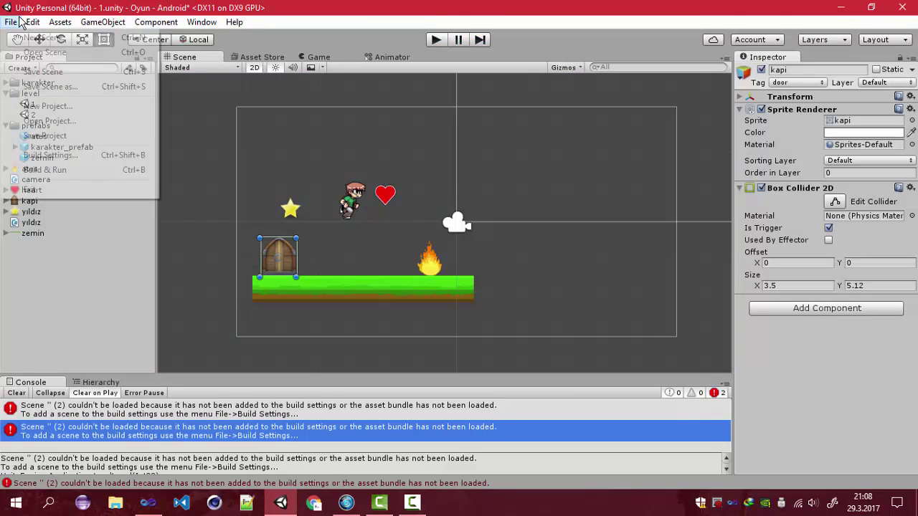
left_click(70, 157)
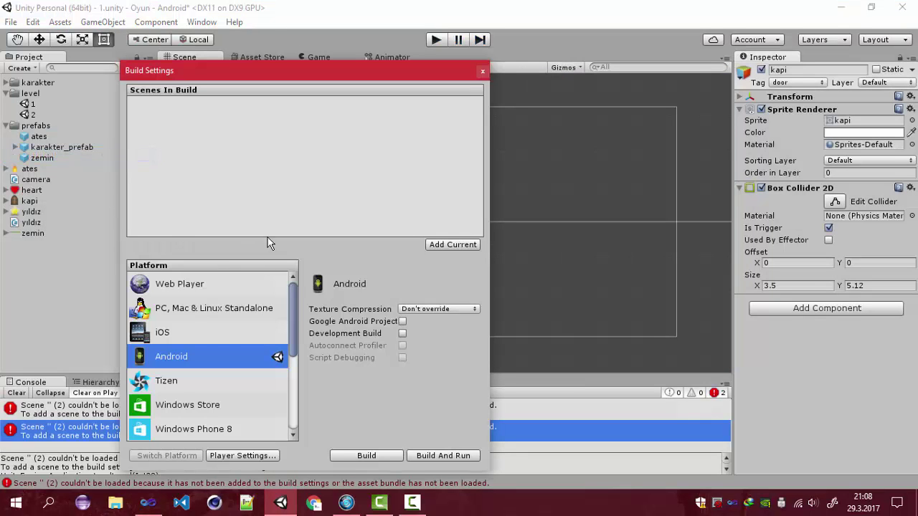
left_click(457, 245)
left_click(174, 103)
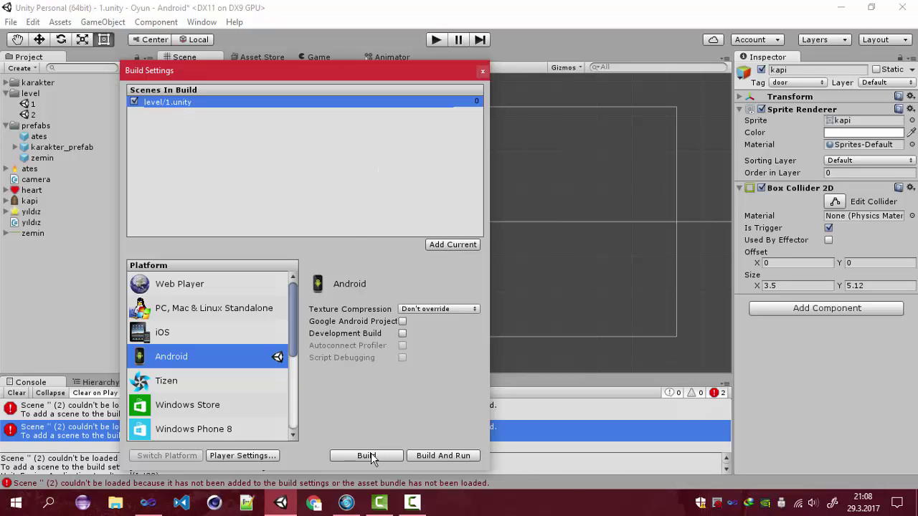
left_click(483, 72)
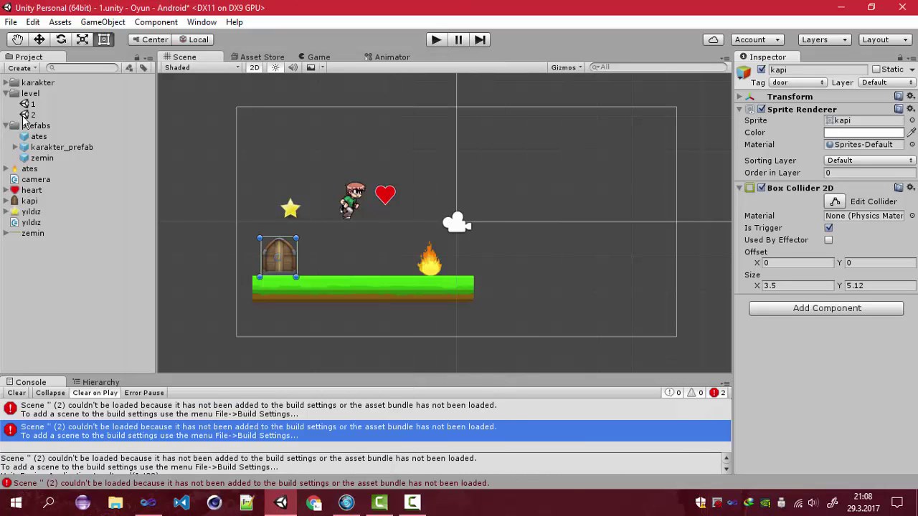
Open scene 2 after saving level 1, add level/2.unity to the build, clear the Console, and play.
left_click(26, 115)
double_click(22, 117)
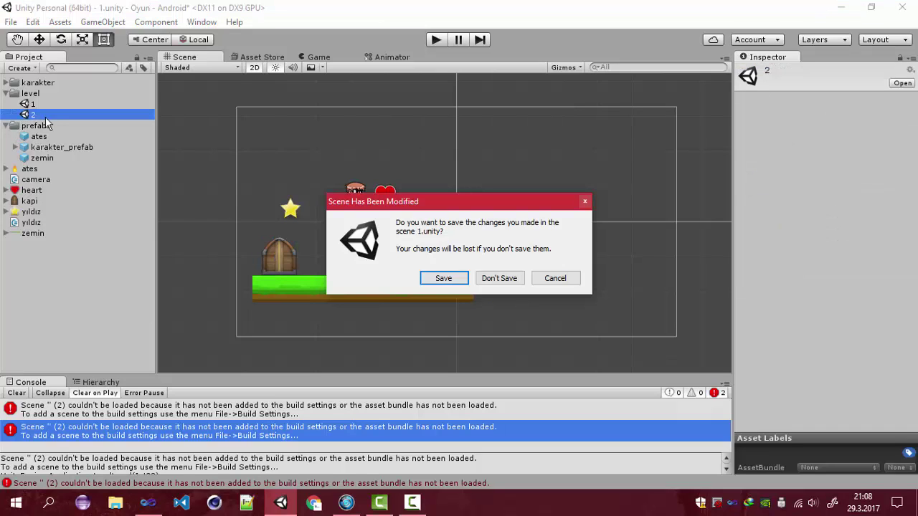
left_click(439, 277)
left_click(11, 22)
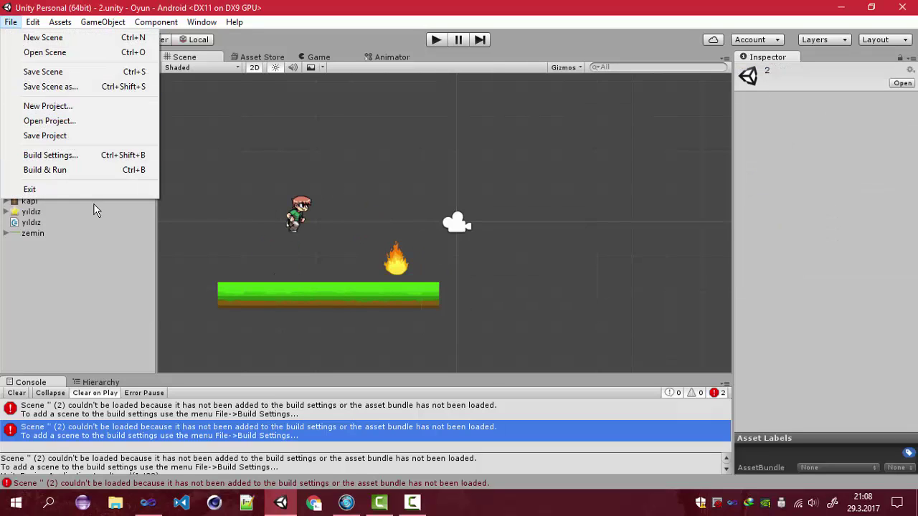
left_click(85, 154)
left_click(445, 248)
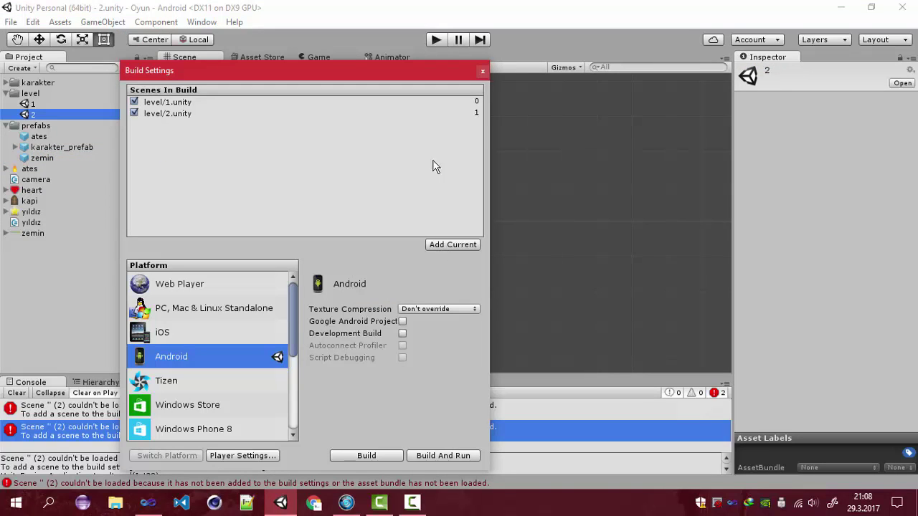
left_click(483, 72)
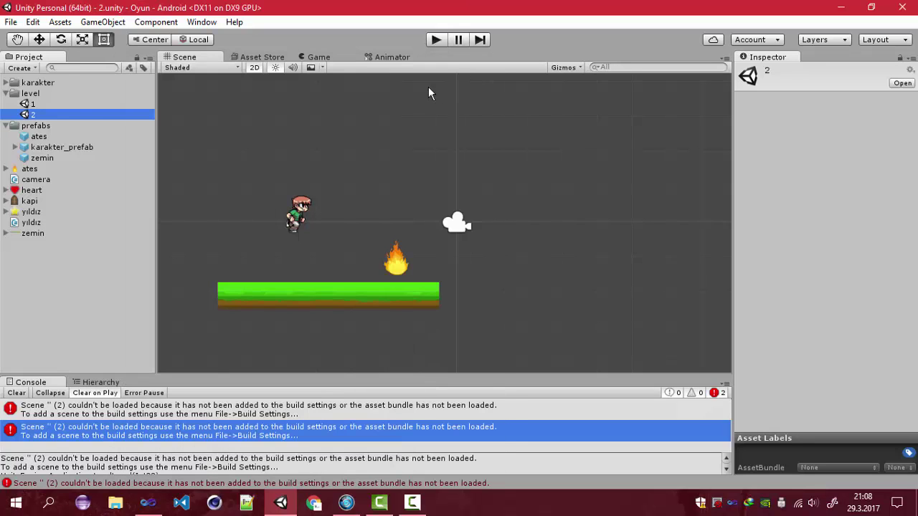
left_click(14, 394)
left_click(437, 40)
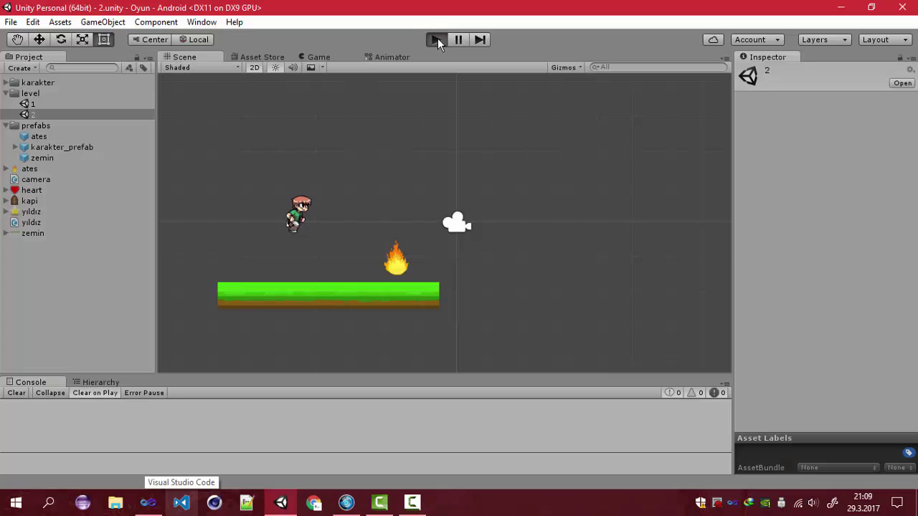
Reopen scene 1 and test the door, which still fails to load scene 2.
left_click(433, 40)
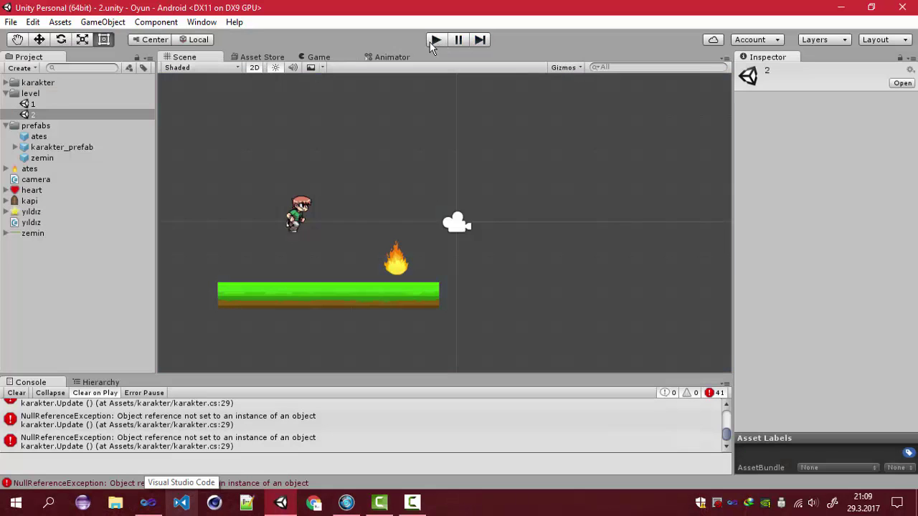
double_click(106, 106)
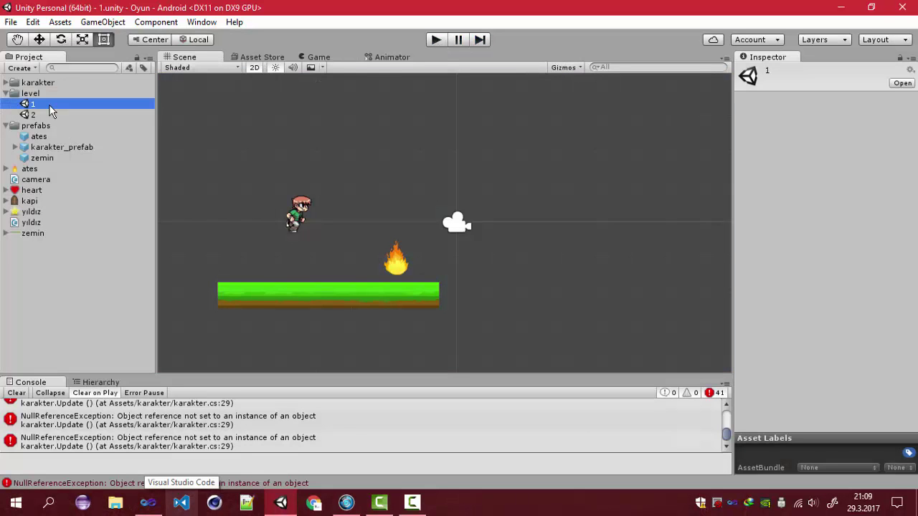
left_click(436, 40)
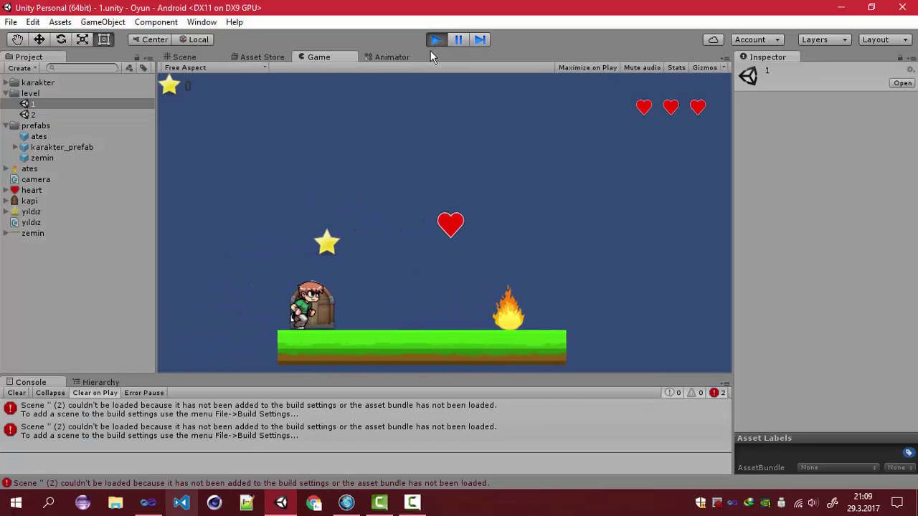
key("Right")
key("Right")
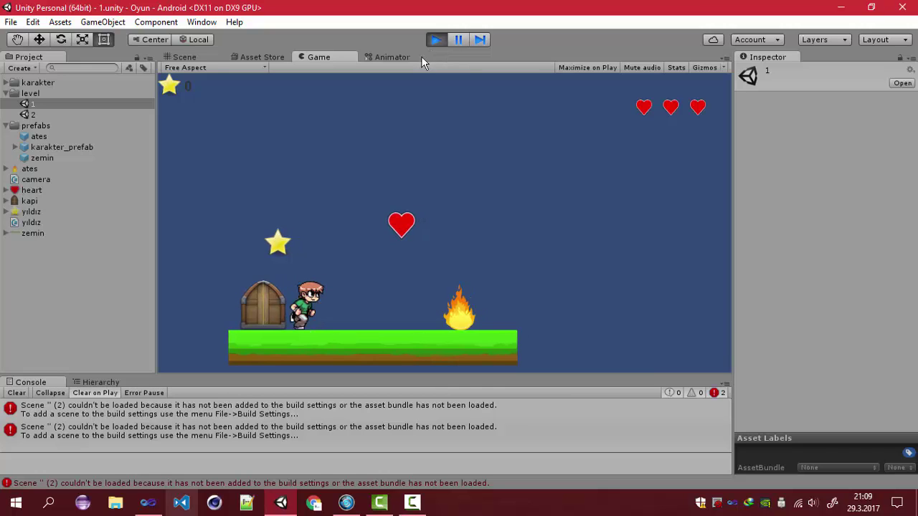
left_click(435, 40)
left_click(10, 22)
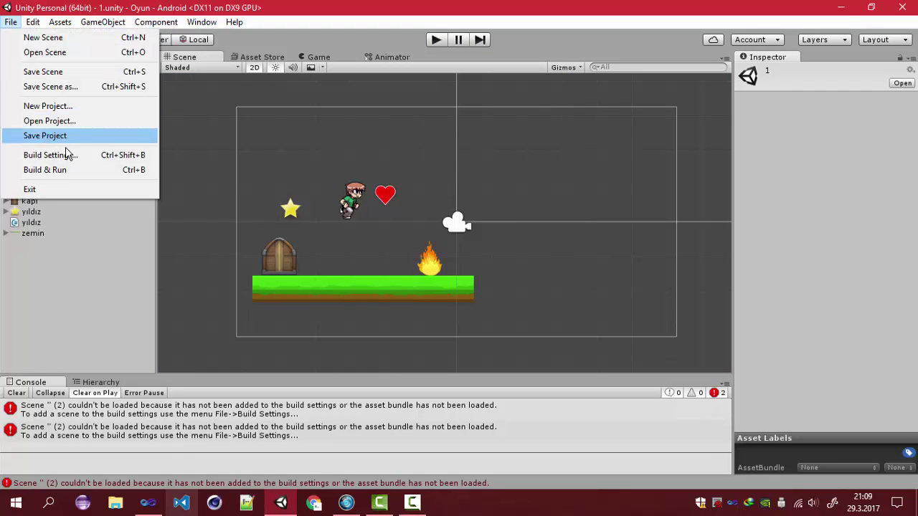
Check Build Settings, move scene 2 to the Assets root so it lists as 2.unity, and retest.
left_click(93, 155)
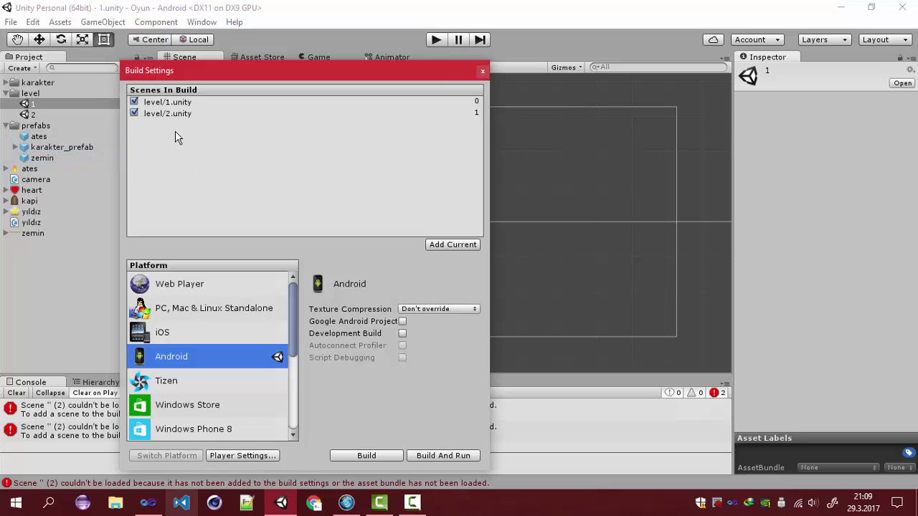
left_click(481, 74)
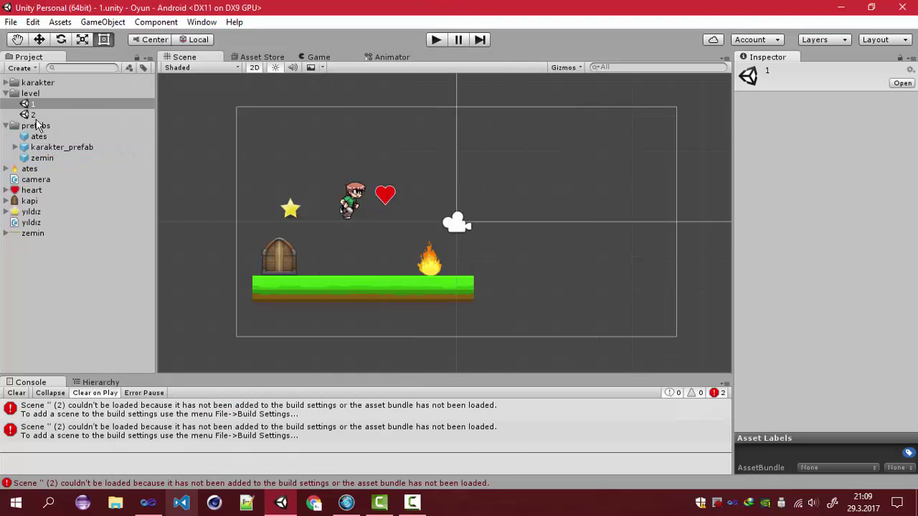
left_click(33, 116)
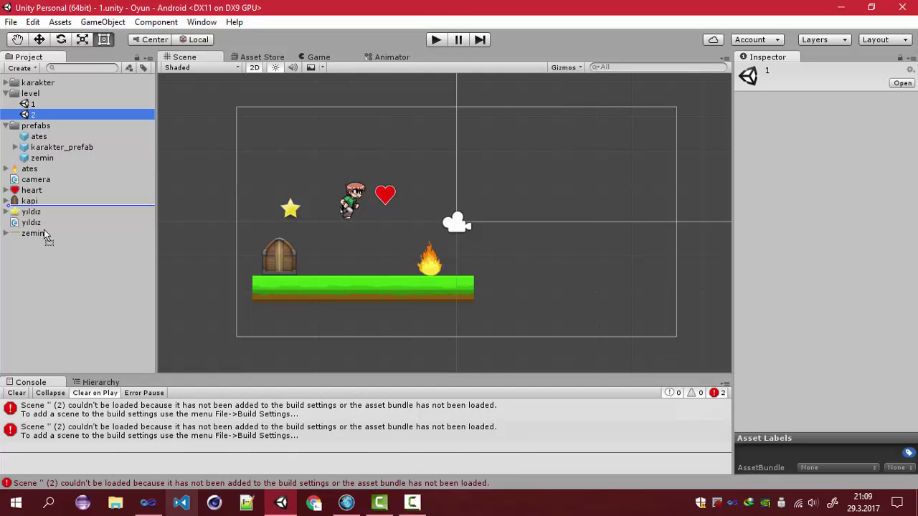
left_click(11, 21)
left_click(68, 156)
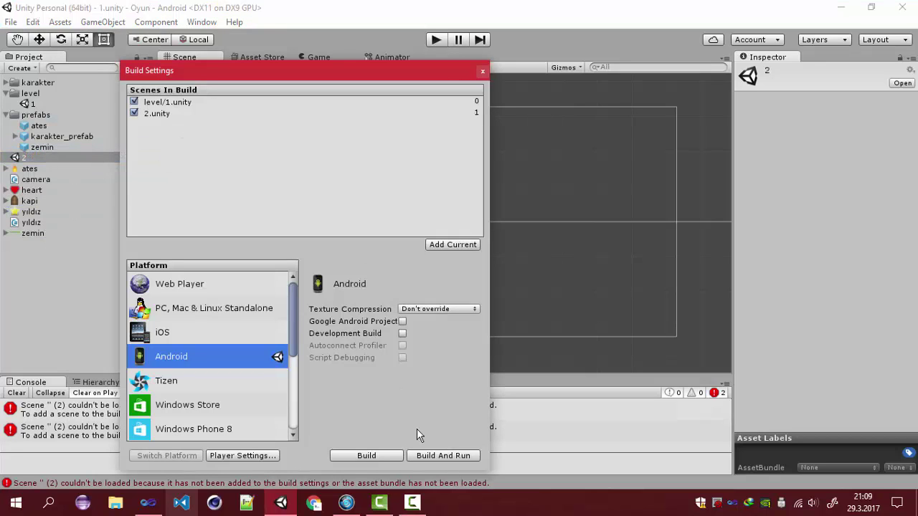
left_click(479, 71)
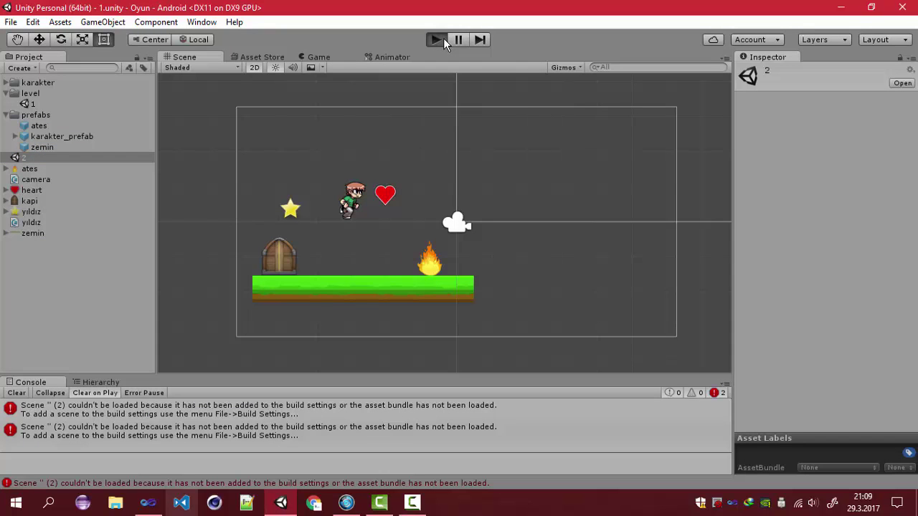
left_click(443, 38)
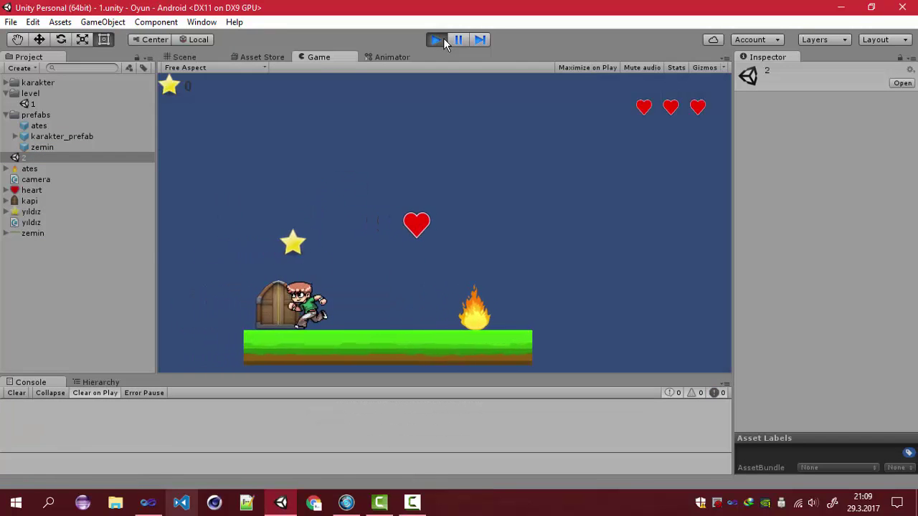
left_click(443, 38)
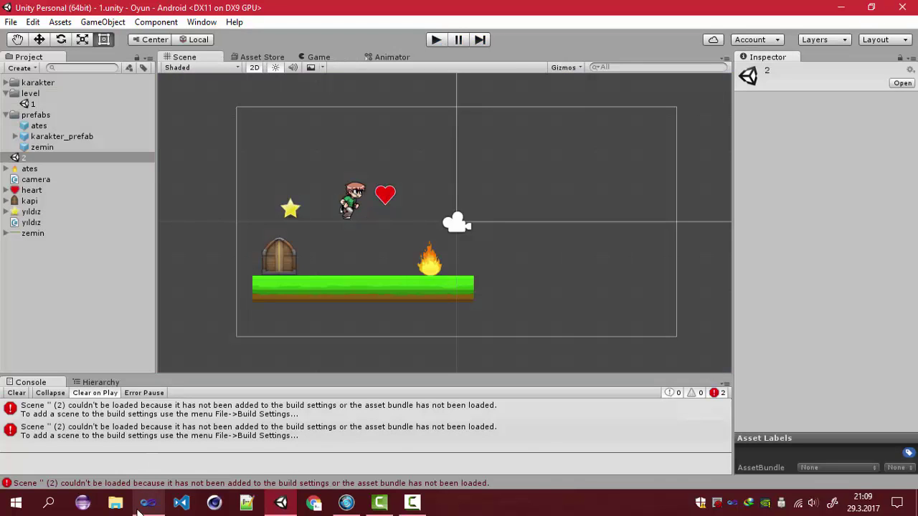
In karakter.cs, change the door trigger to Application.LoadLevel("2") and return to Unity.
left_click(146, 505)
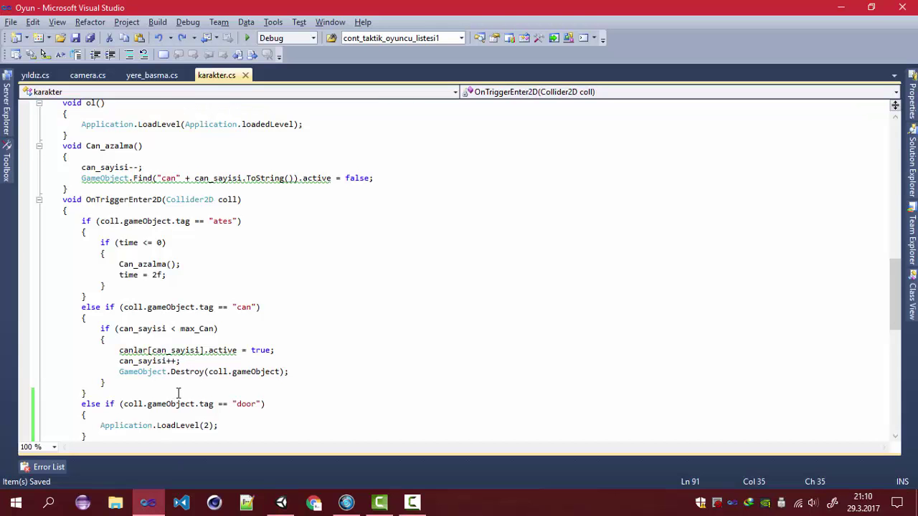
left_click(272, 391)
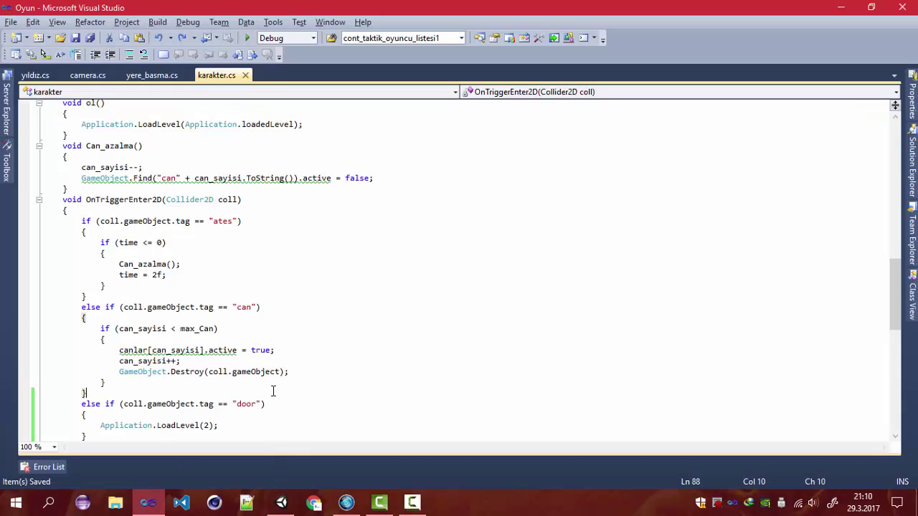
left_click(229, 360)
scroll(229, 360, "down", 3)
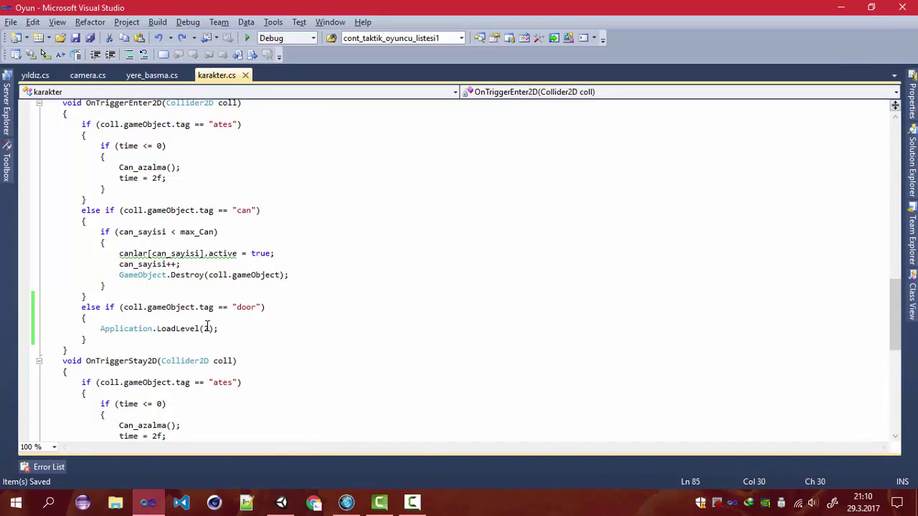
type("\"")
key("Right")
type("\"")
left_click(281, 503)
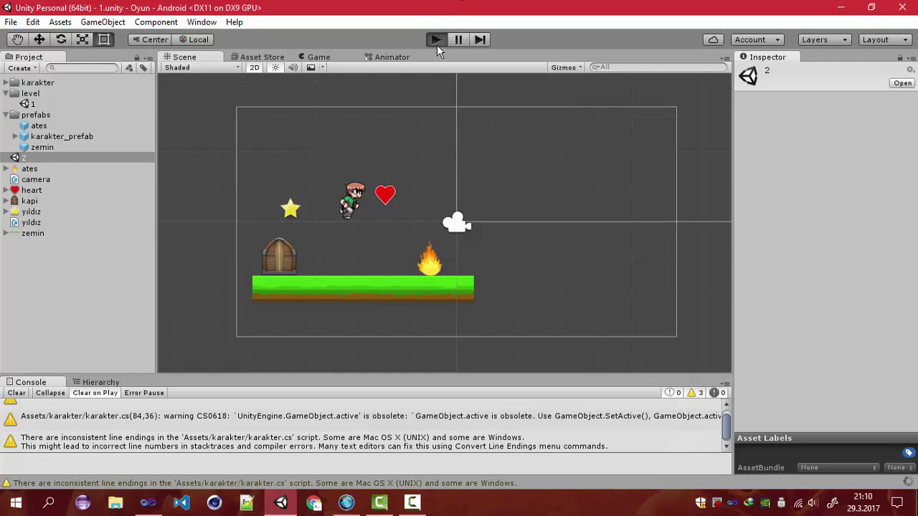
Play level 1, walk into the door to reach level 2, clear the Console, and stop.
left_click(436, 41)
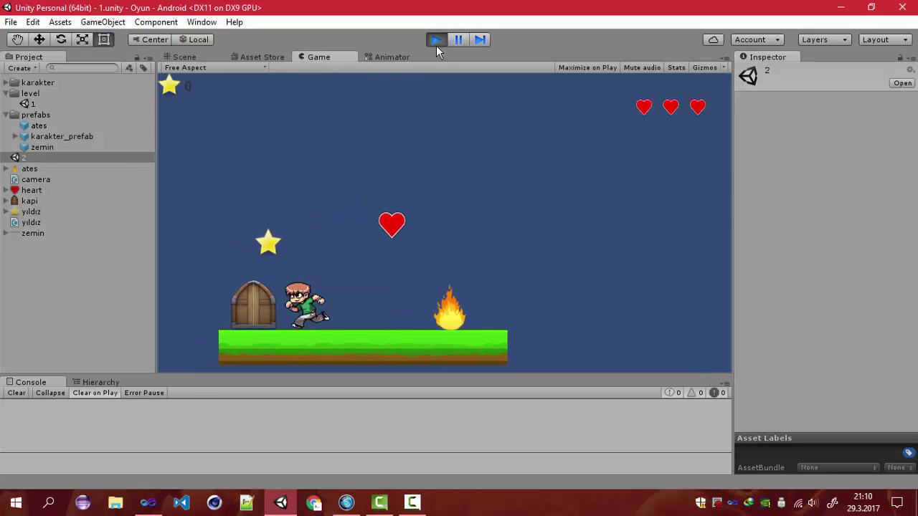
key("Right")
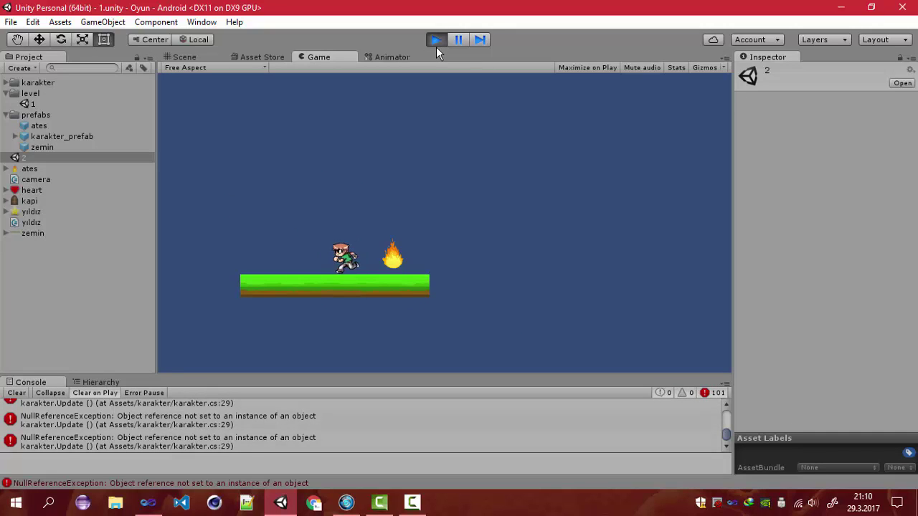
key("Left")
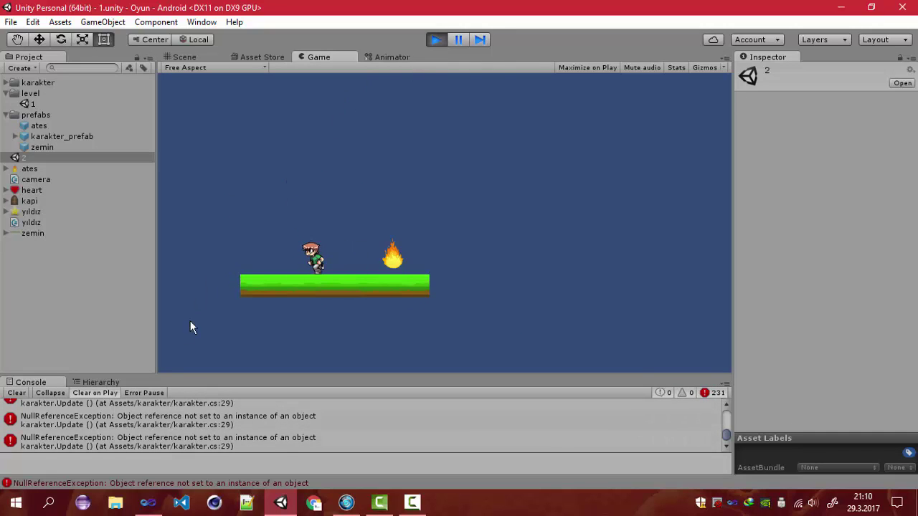
left_click(12, 395)
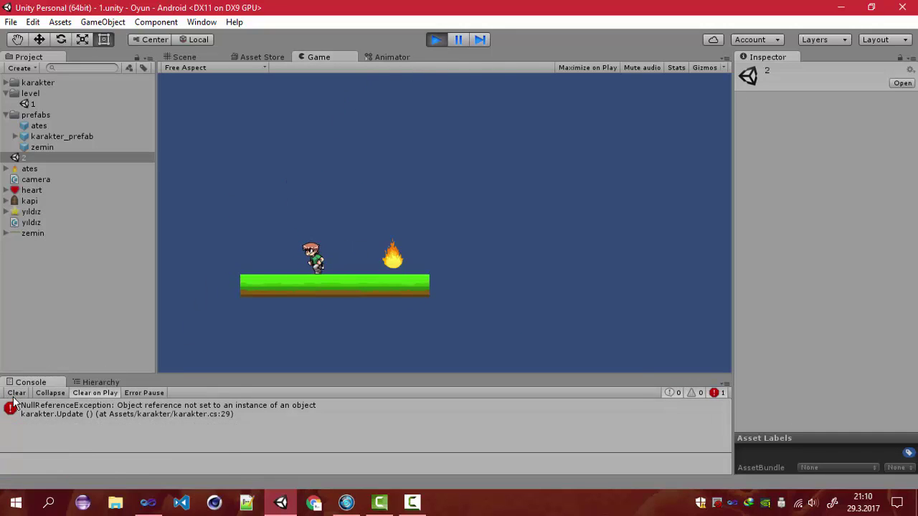
left_click(435, 40)
left_click(448, 224)
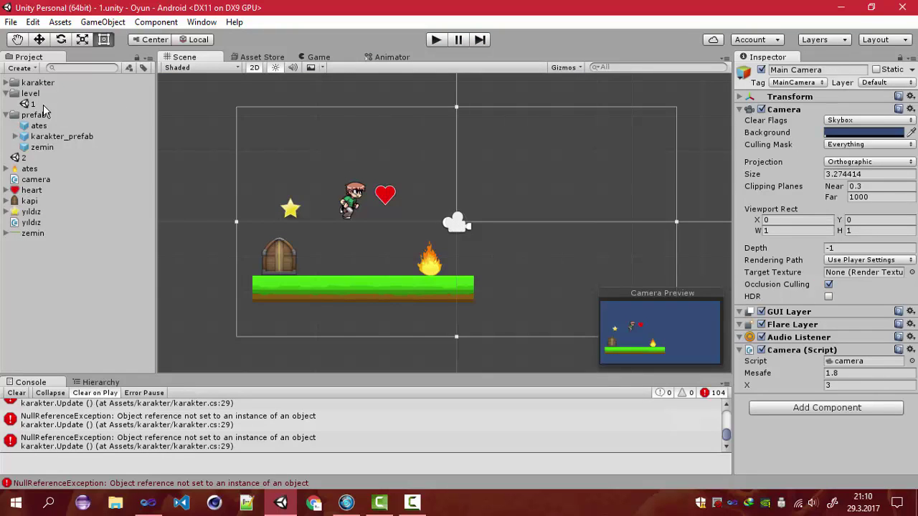
Move scene 1 to the Assets root without merging into scene 2, then delete the level folder.
left_click_drag(43, 106, 36, 157)
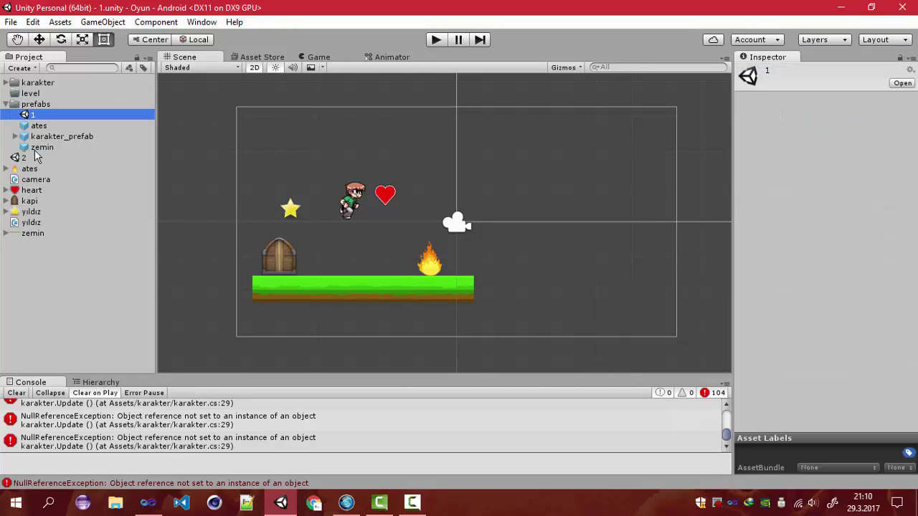
left_click(36, 104)
left_click_drag(32, 114, 12, 161)
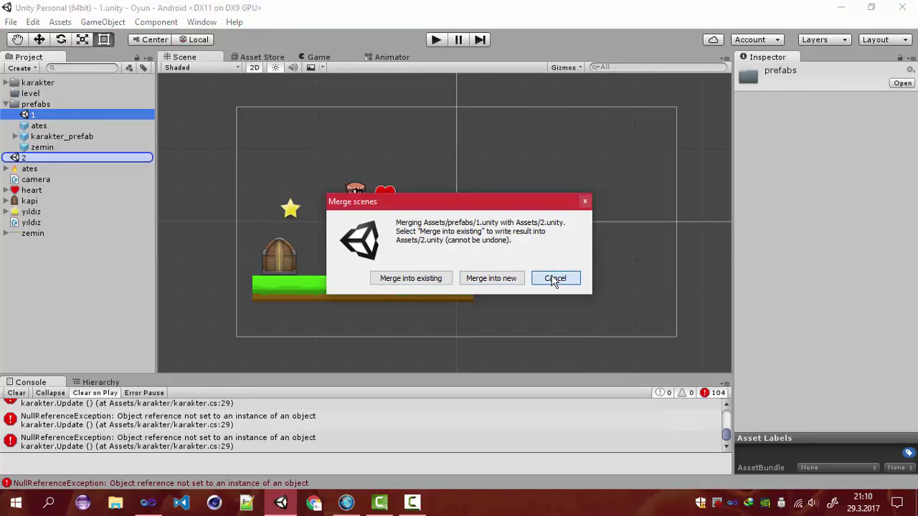
left_click(553, 278)
left_click(34, 104)
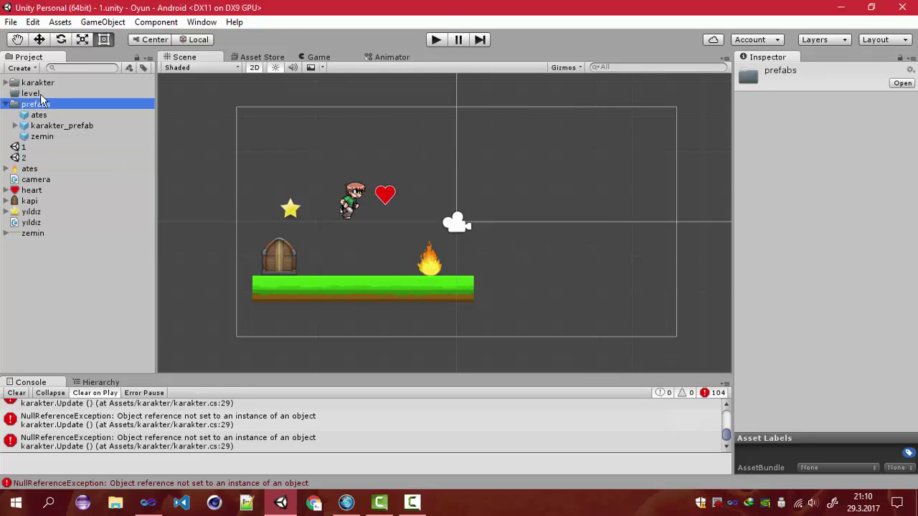
left_click(41, 96)
key("Delete")
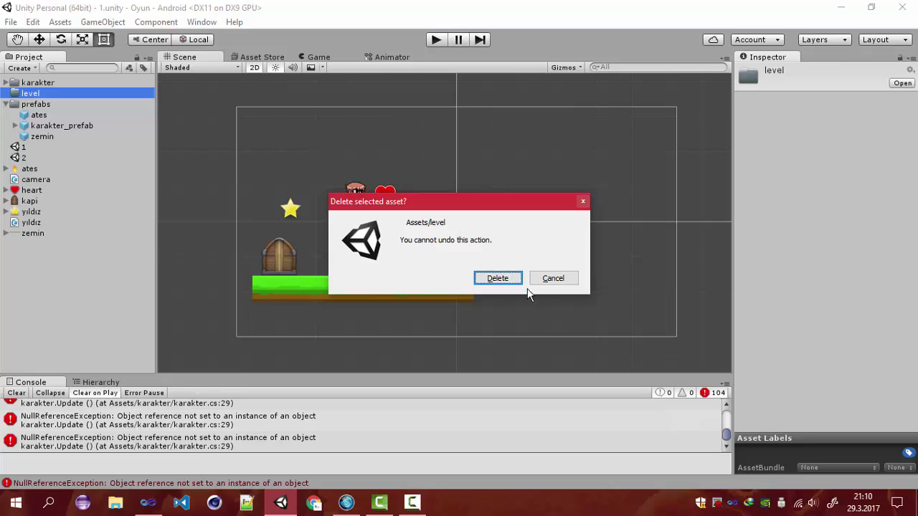
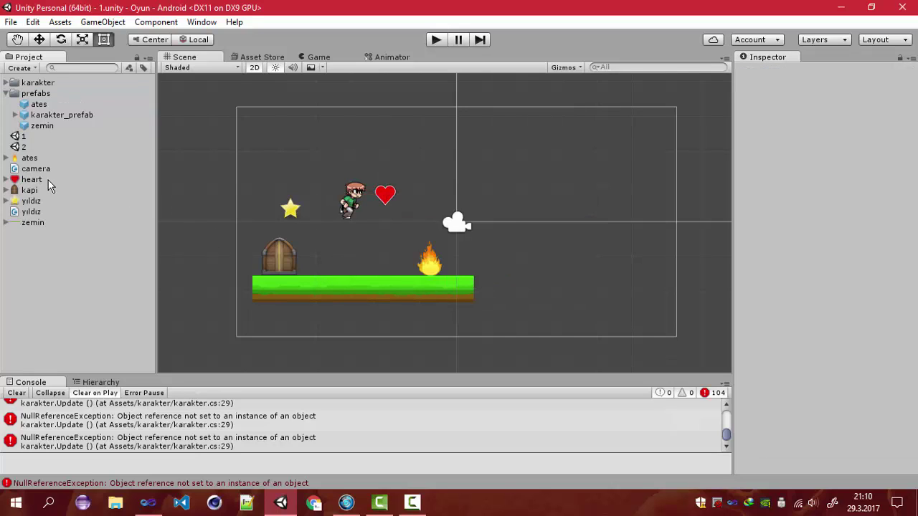
Clear the 104 console errors and copy scene 1's Main Camera Size value 3.274414.
left_click(17, 393)
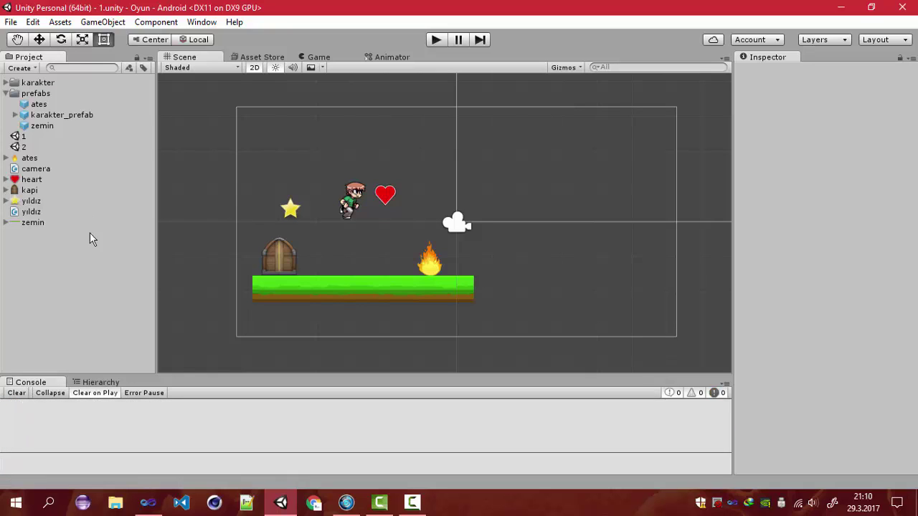
left_click(355, 210)
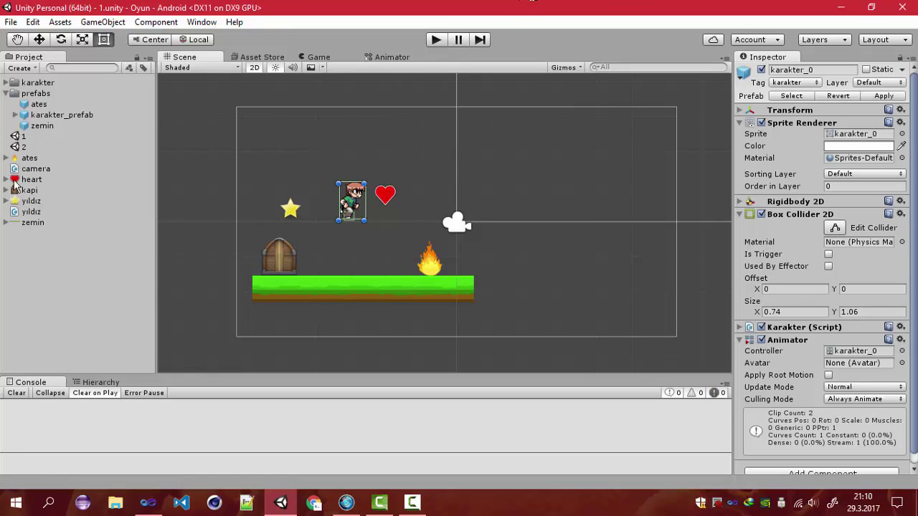
left_click(456, 225)
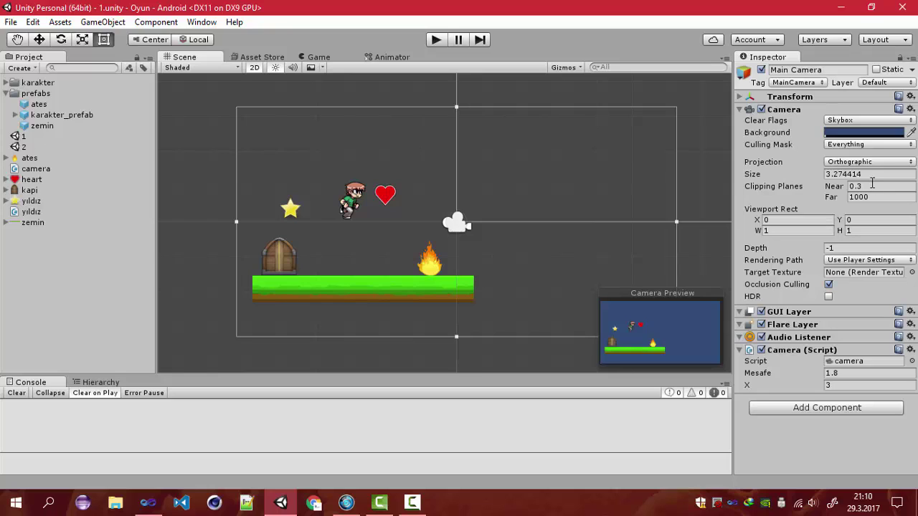
left_click(871, 174)
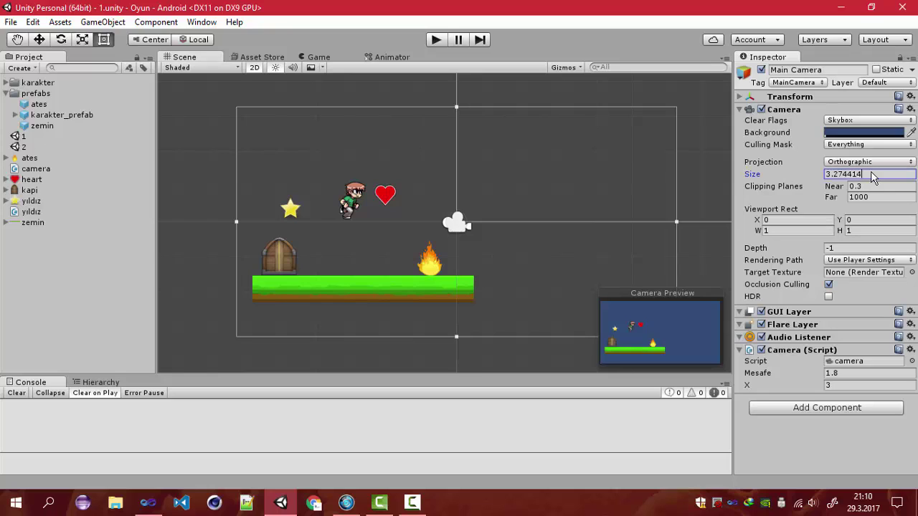
Open scene 2, set its Main Camera Size to 3.274414, and briefly run it in play mode.
double_click(26, 146)
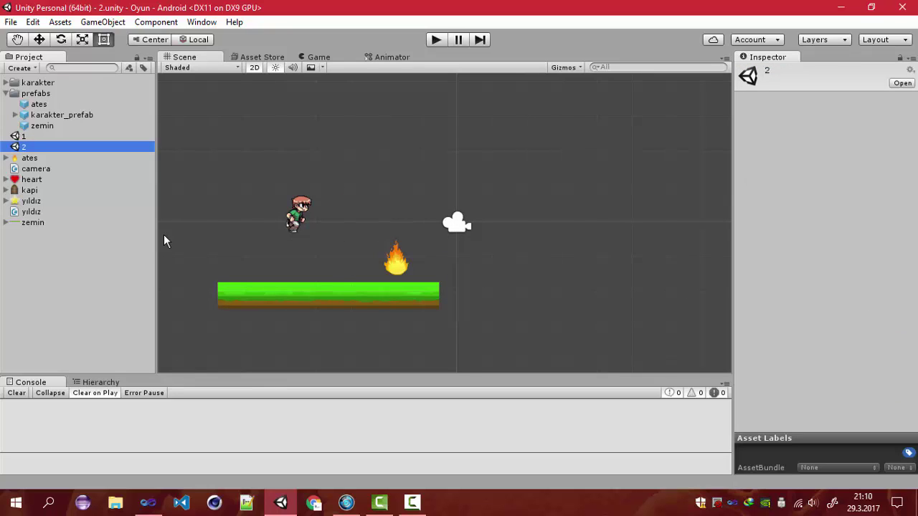
left_click(105, 380)
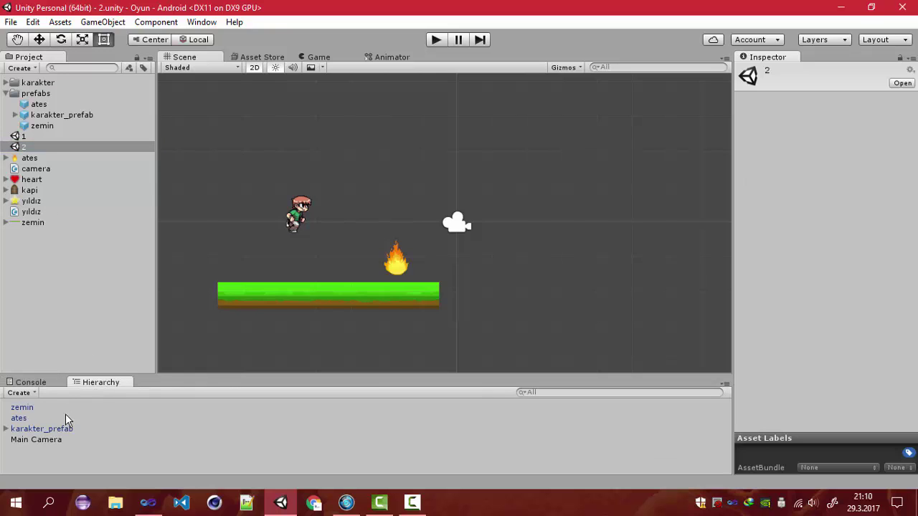
left_click(64, 439)
left_click(868, 174)
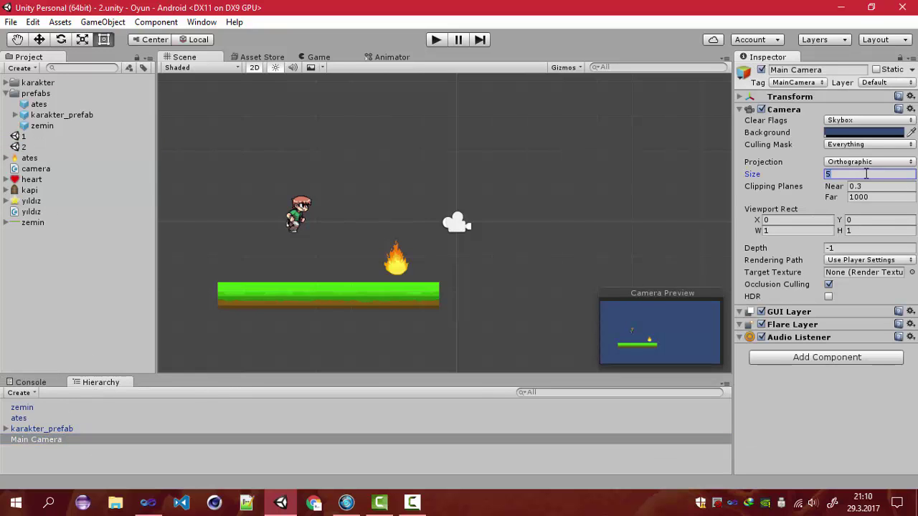
type("3.274414")
key("Return")
left_click(704, 143)
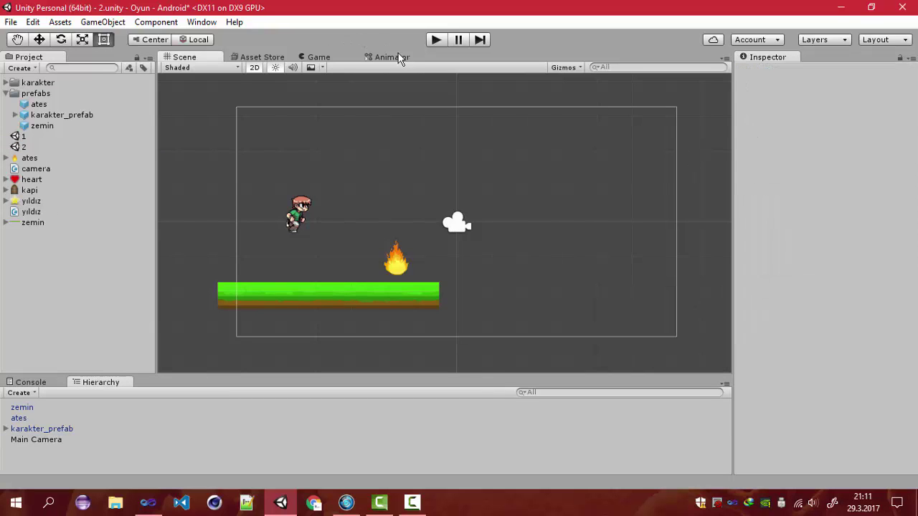
left_click(434, 41)
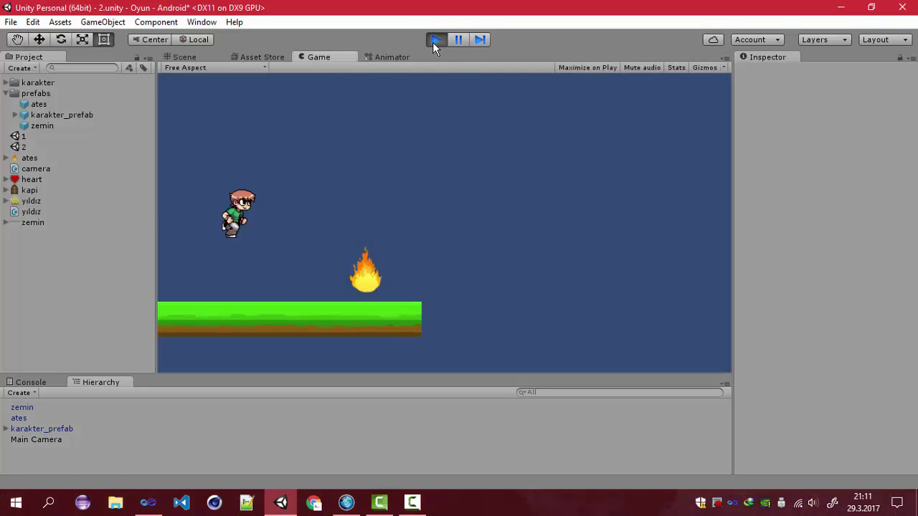
left_click(434, 41)
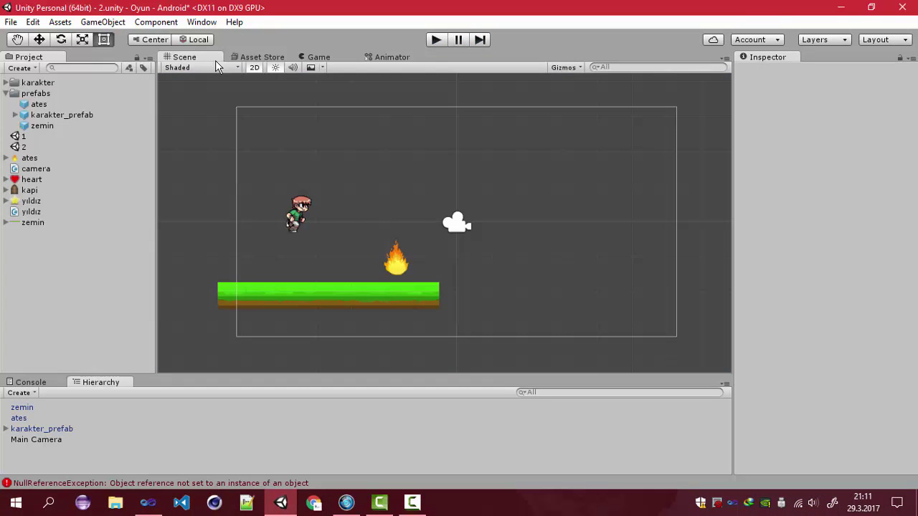
Save scene 2, open scene 1, and playtest it running the character left and right into the fire.
double_click(36, 136)
left_click(449, 280)
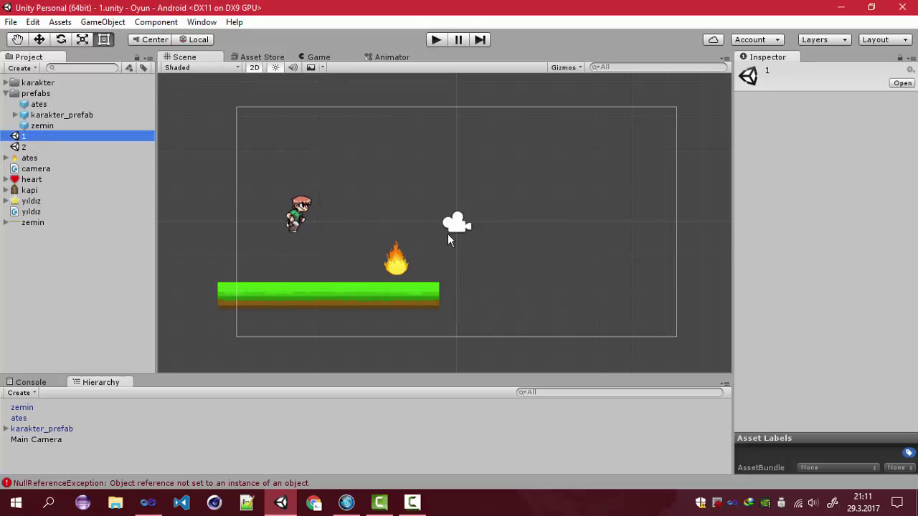
left_click(437, 41)
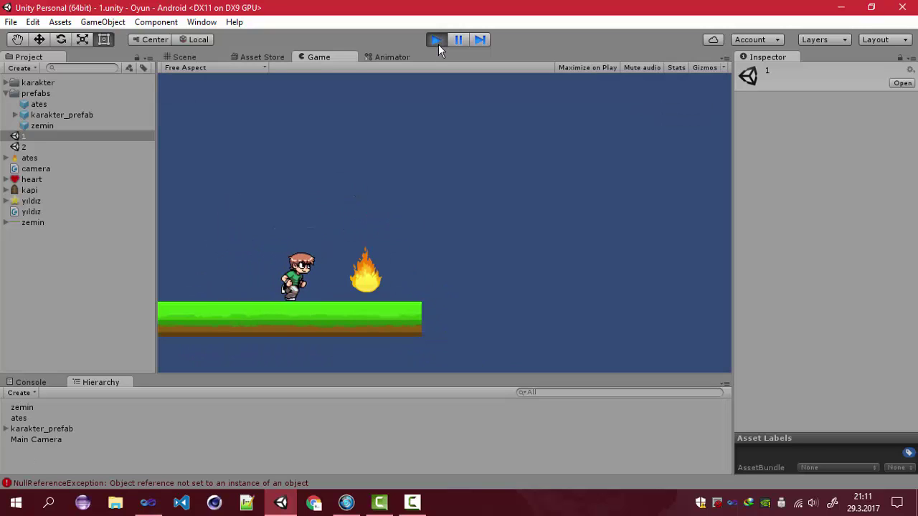
key("Left")
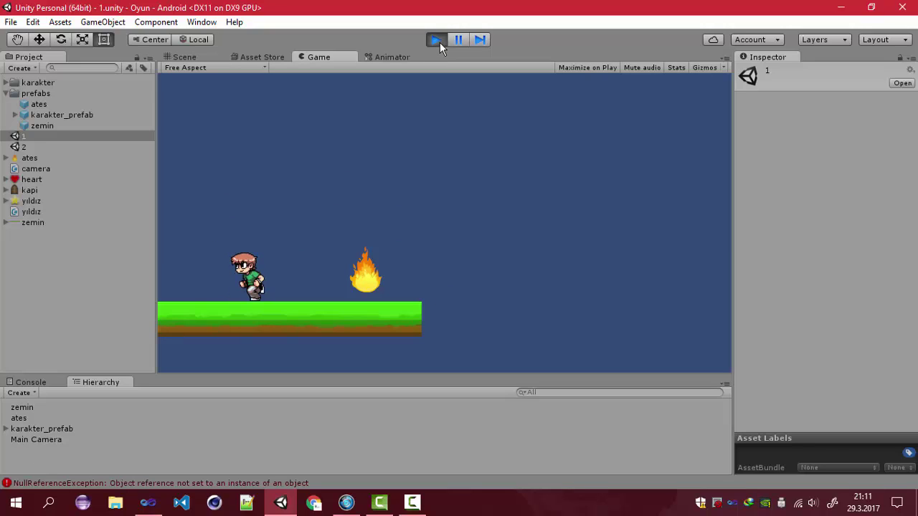
key("Right")
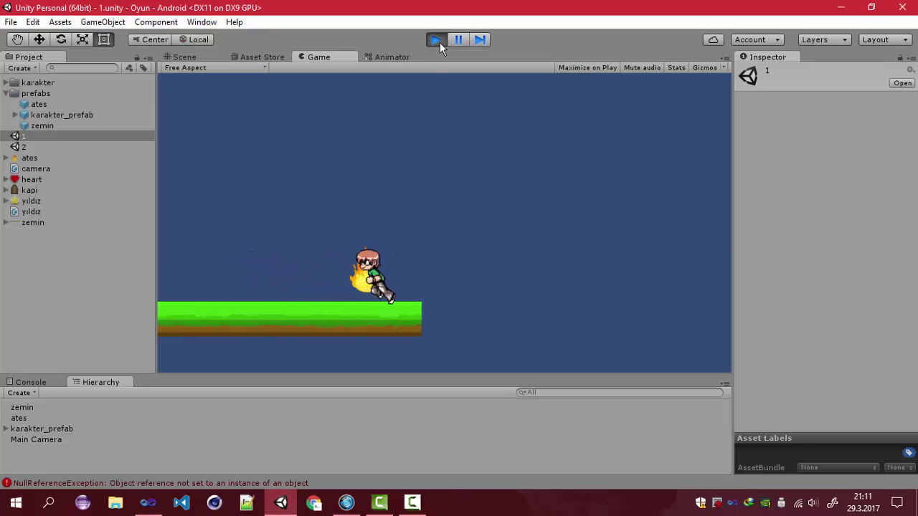
key("Left")
left_click(436, 40)
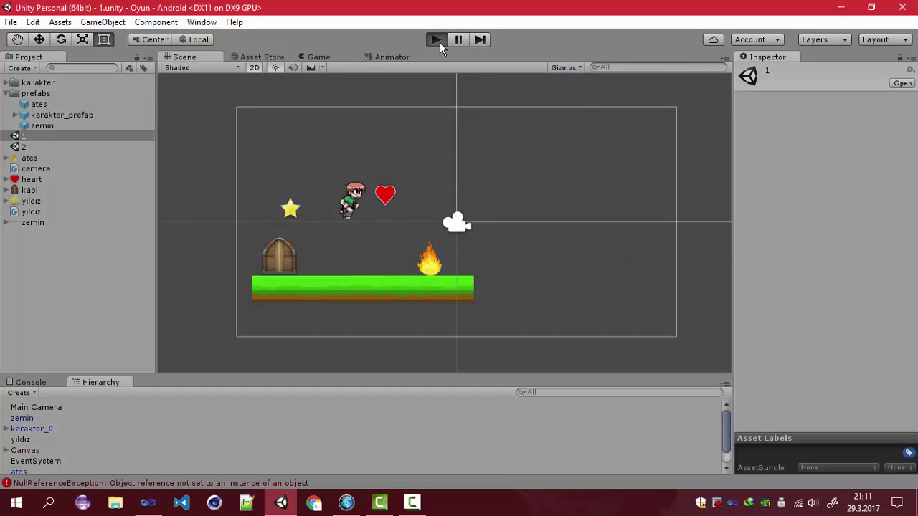
left_click(438, 41)
left_click(437, 41)
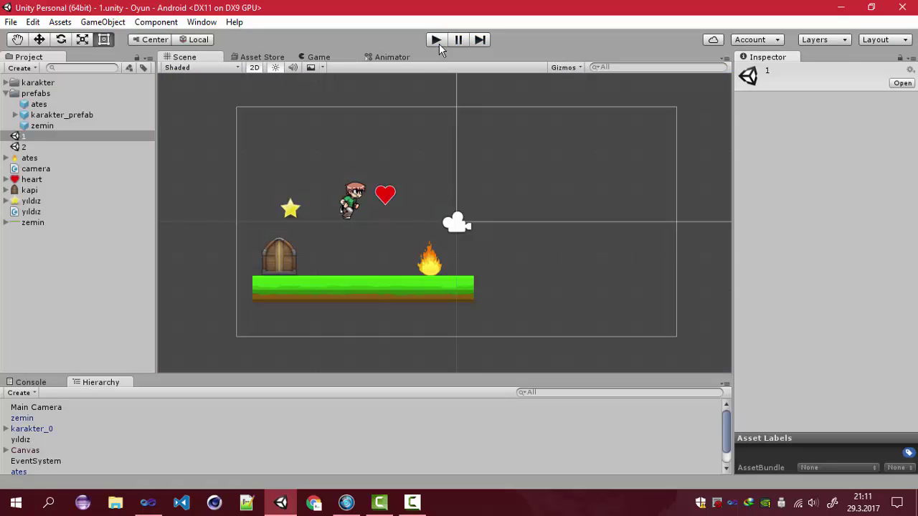
Create an empty prefab named 'canvas' in the prefabs folder.
right_click(41, 94)
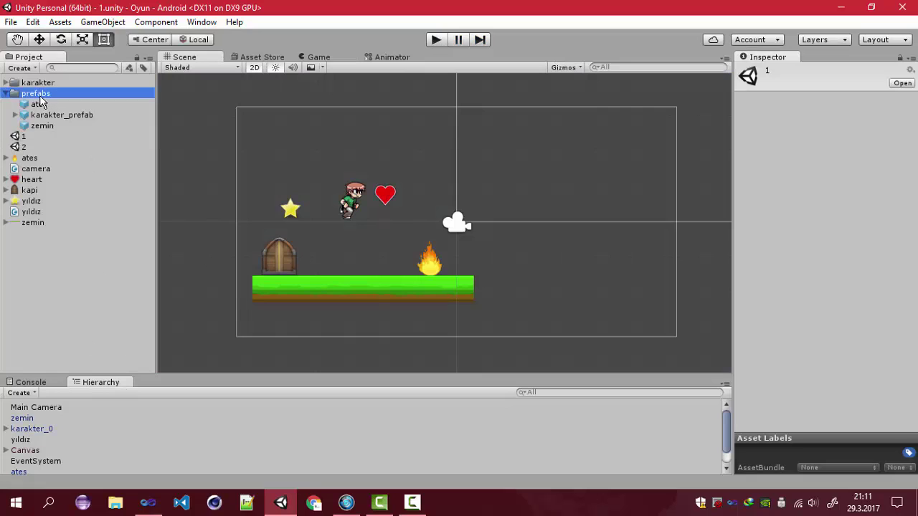
mouse_move(79, 111)
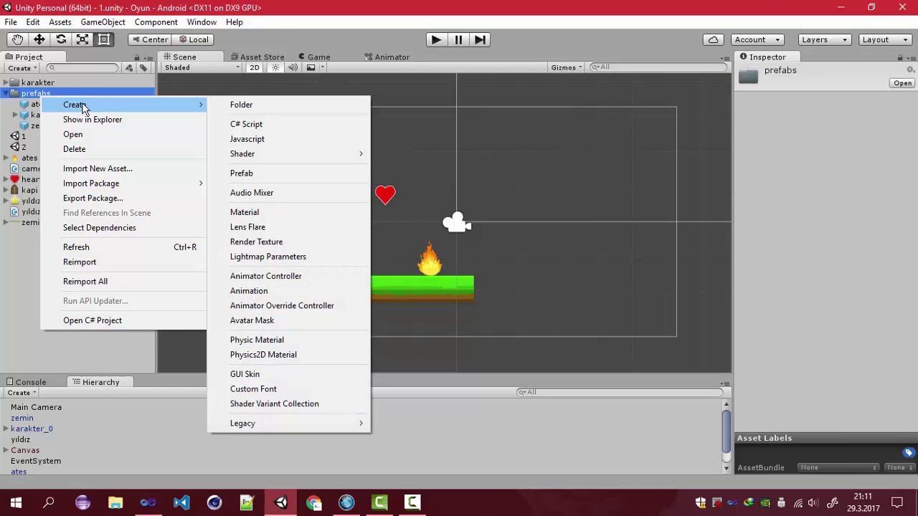
left_click(259, 174)
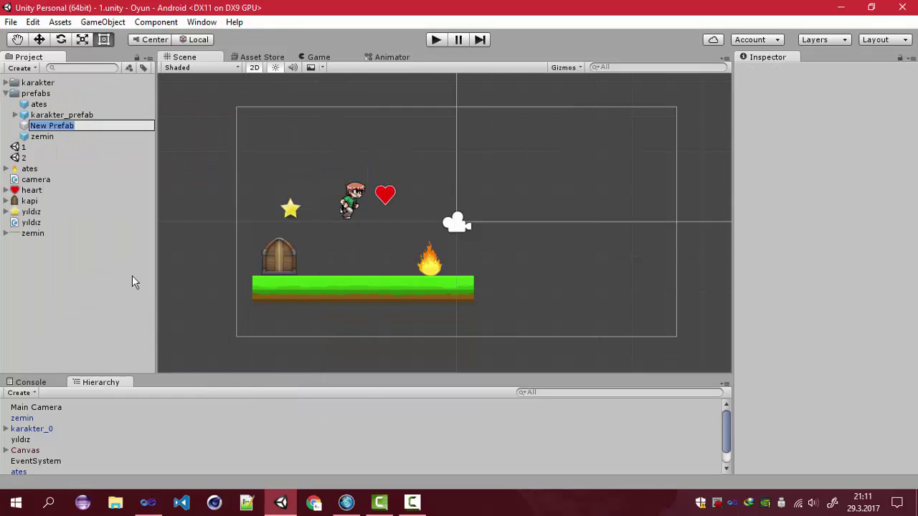
type("canvas")
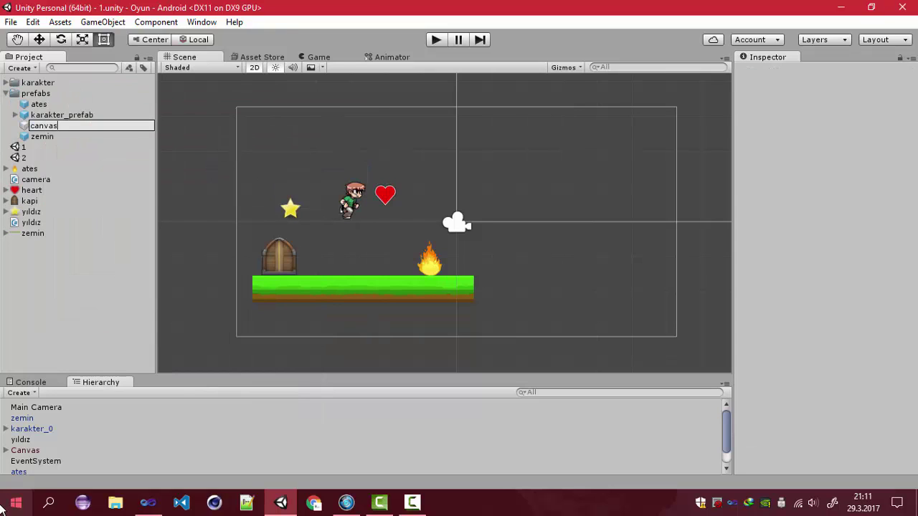
key("Return")
Store scene 1's Canvas object in the canvas prefab, then open scene 2.
scroll(61, 459, "down", 2)
left_click(34, 428)
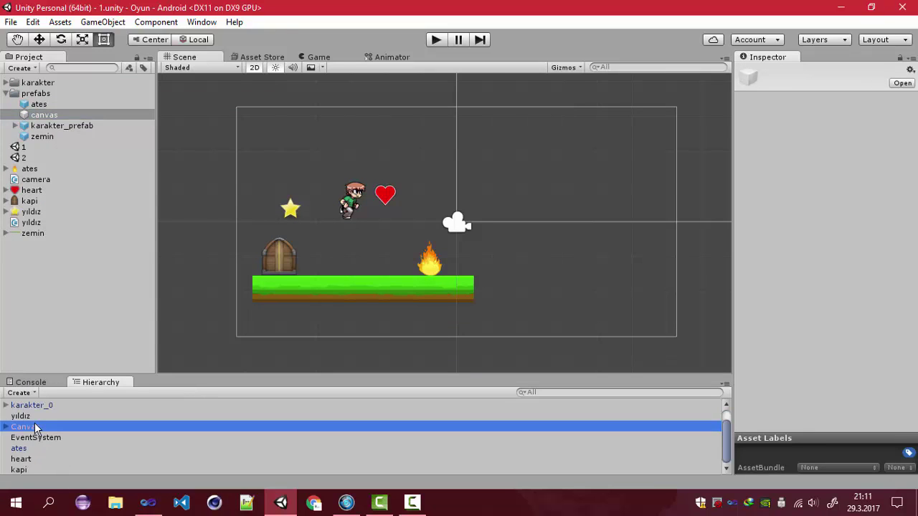
left_click_drag(35, 428, 52, 123)
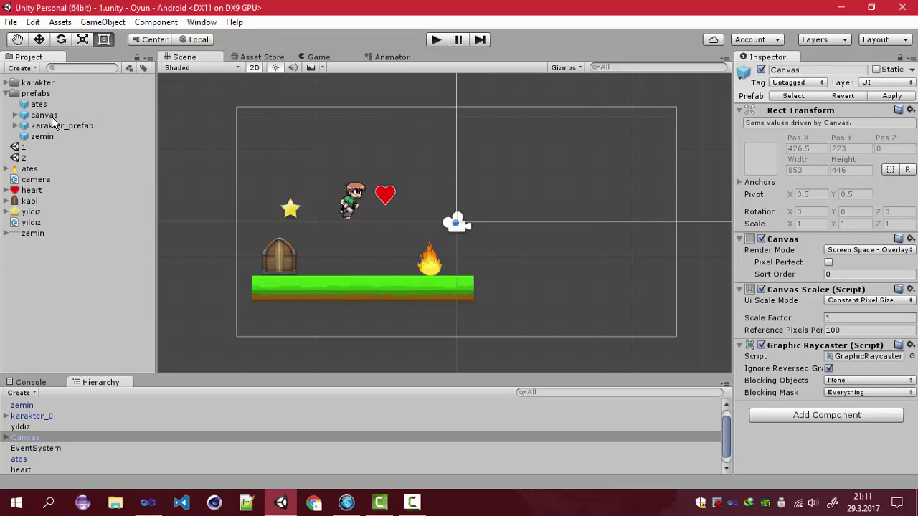
double_click(37, 159)
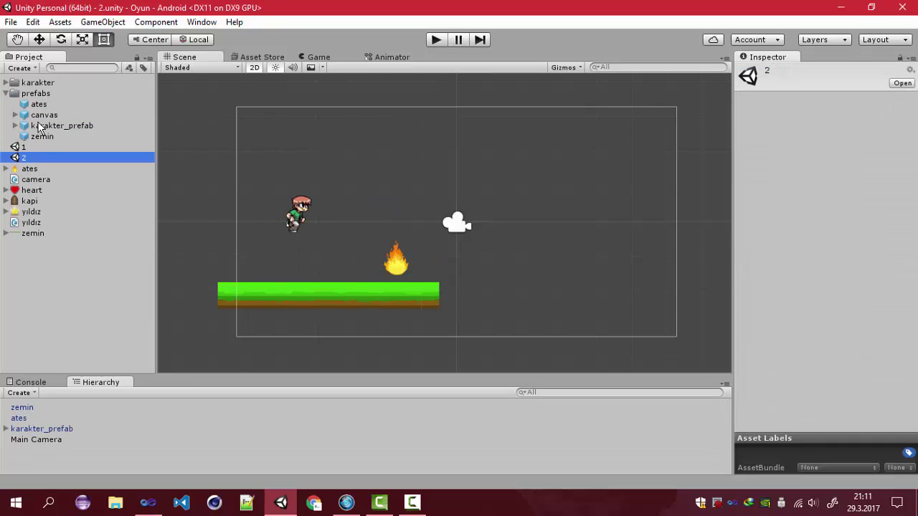
Place the canvas prefab into scene 2 and start a test run.
left_click_drag(41, 119, 287, 162)
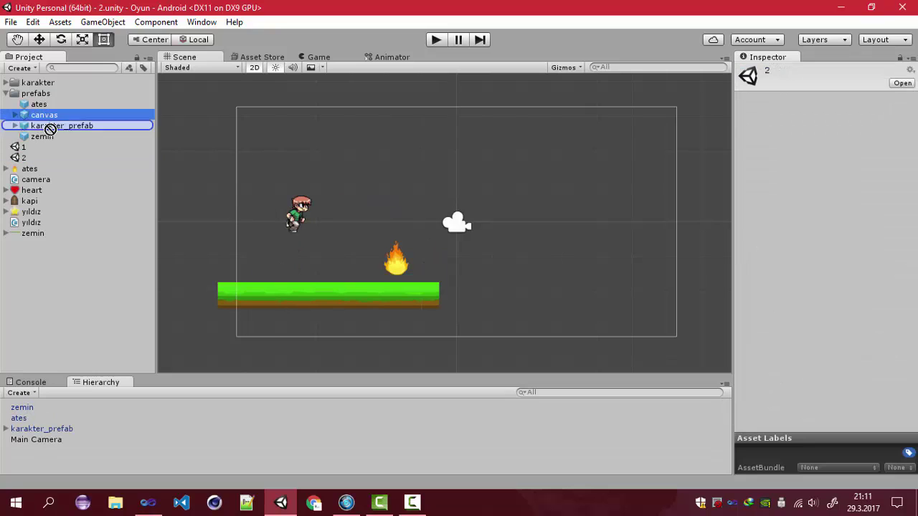
left_click_drag(358, 173, 358, 173)
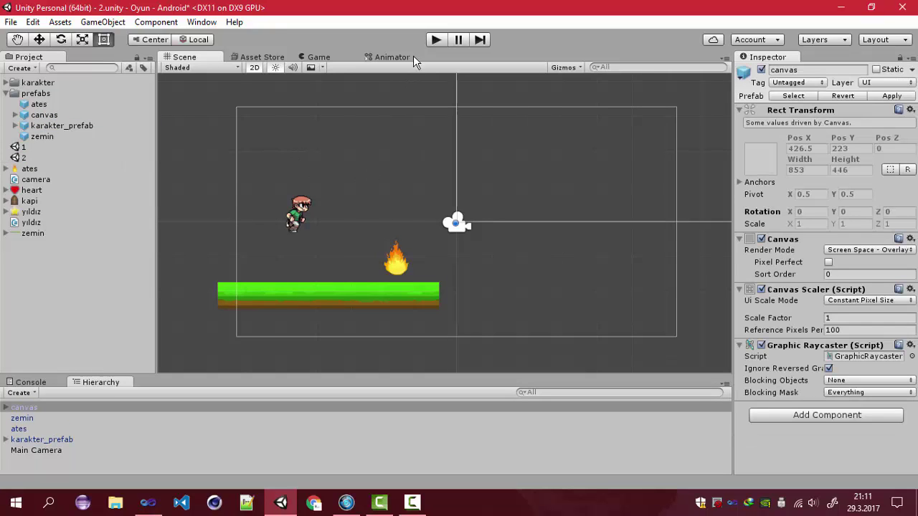
left_click(436, 40)
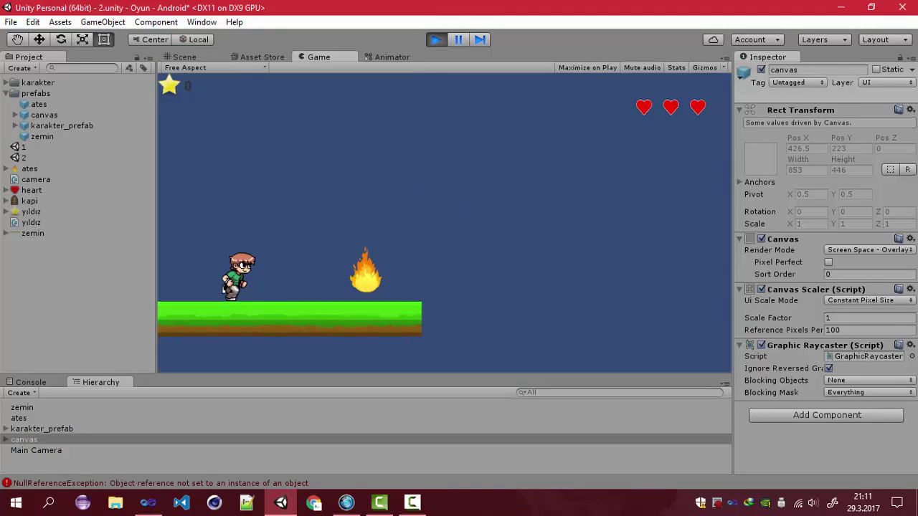
Read the NullReferenceException errors from karakter.cs line 29, clear them, and stop the game.
left_click(35, 383)
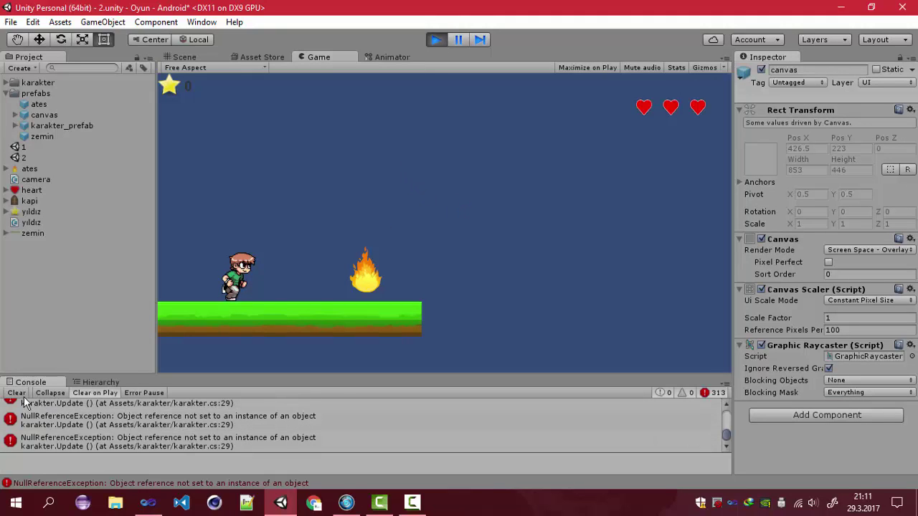
left_click(254, 429)
left_click(191, 445)
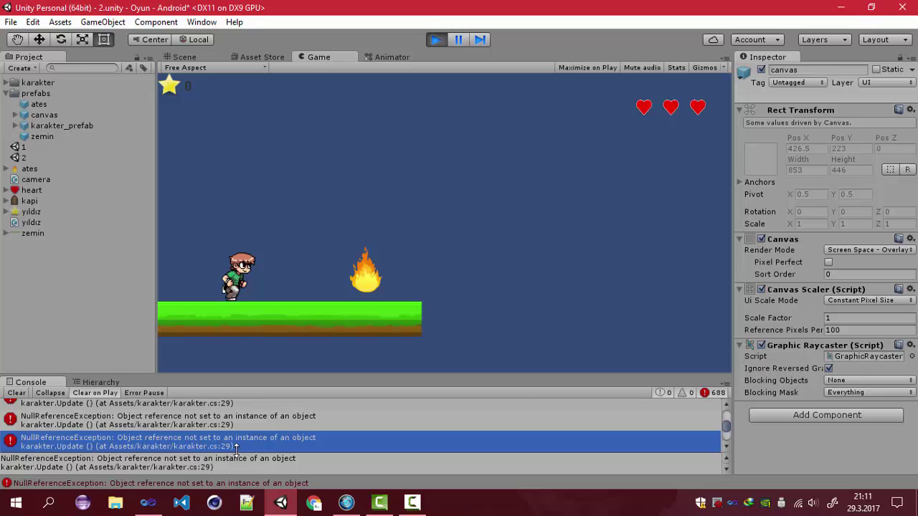
left_click(17, 394)
left_click(436, 40)
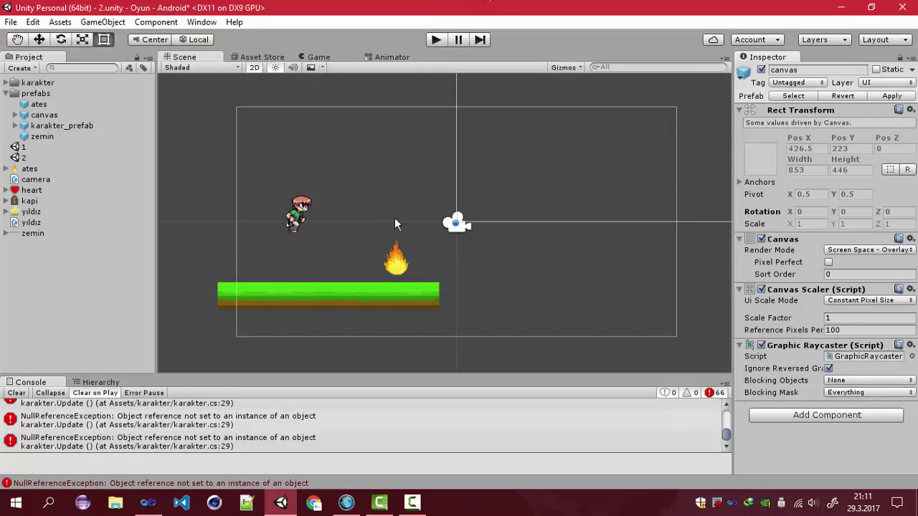
left_click(306, 207)
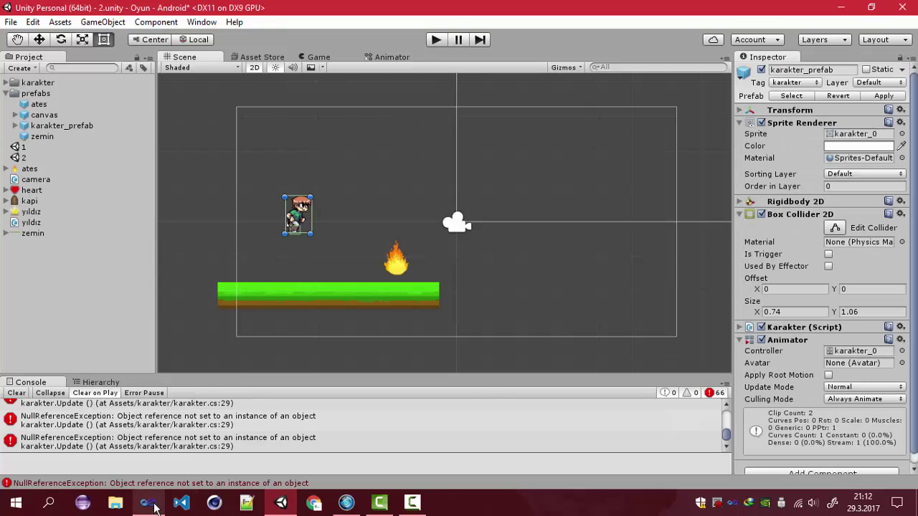
In Visual Studio, review karakter.cs up to line 29 where Update sets the star-count text.
left_click(148, 502)
scroll(199, 254, "up", 1)
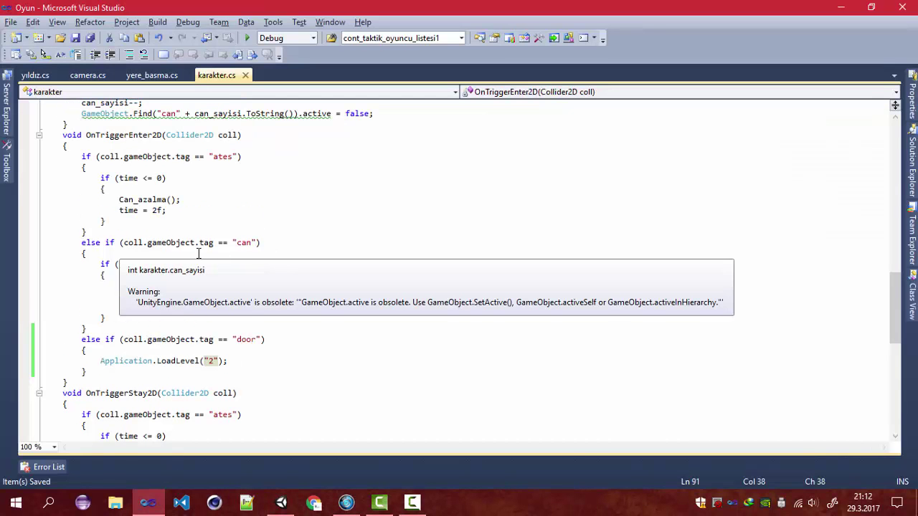
left_click(199, 254)
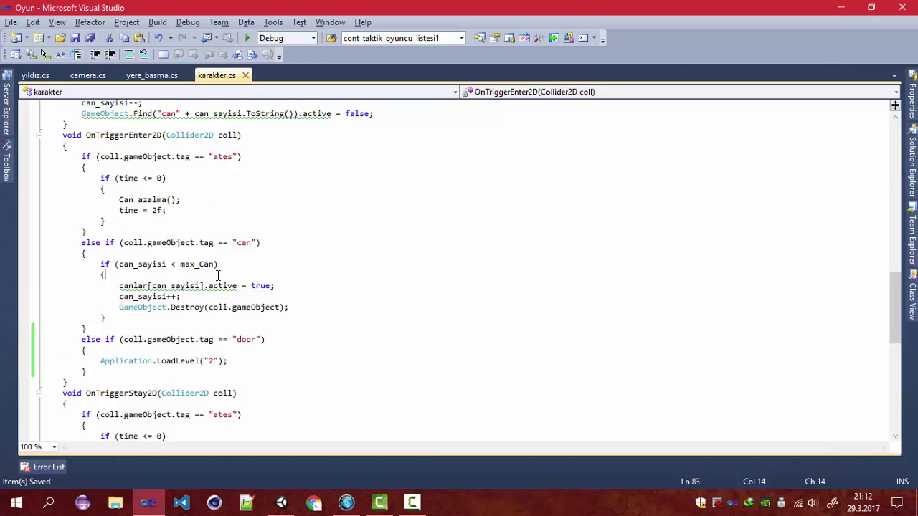
scroll(216, 279, "up", 1)
scroll(218, 276, "up", 5)
scroll(218, 275, "up", 5)
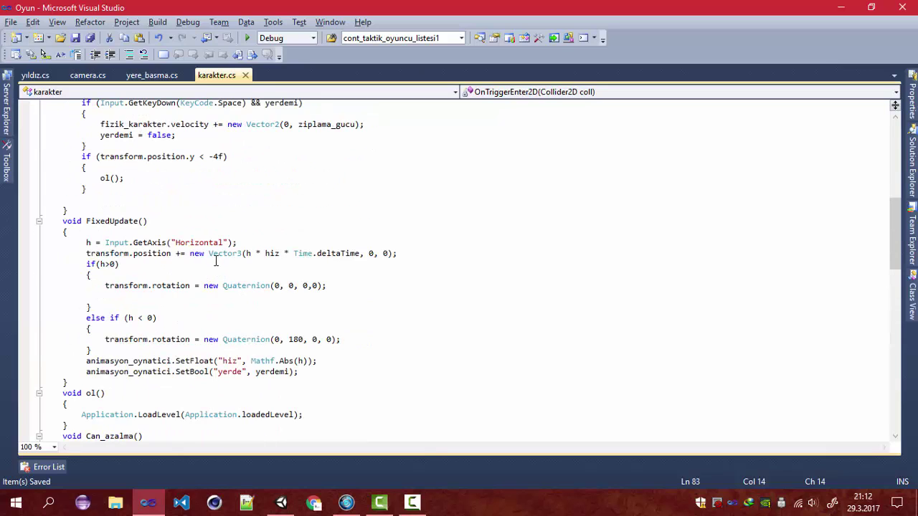
scroll(216, 263, "up", 7)
scroll(215, 263, "up", 3)
left_click(153, 361)
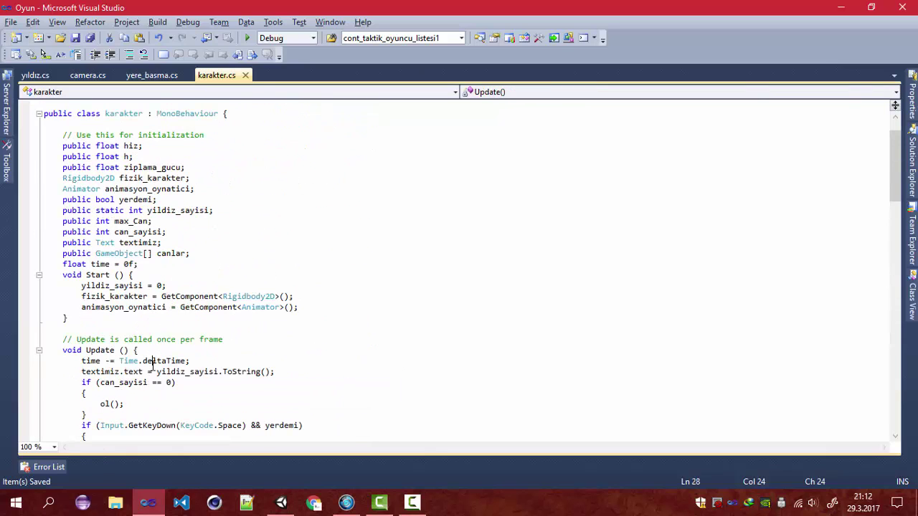
left_click(153, 372)
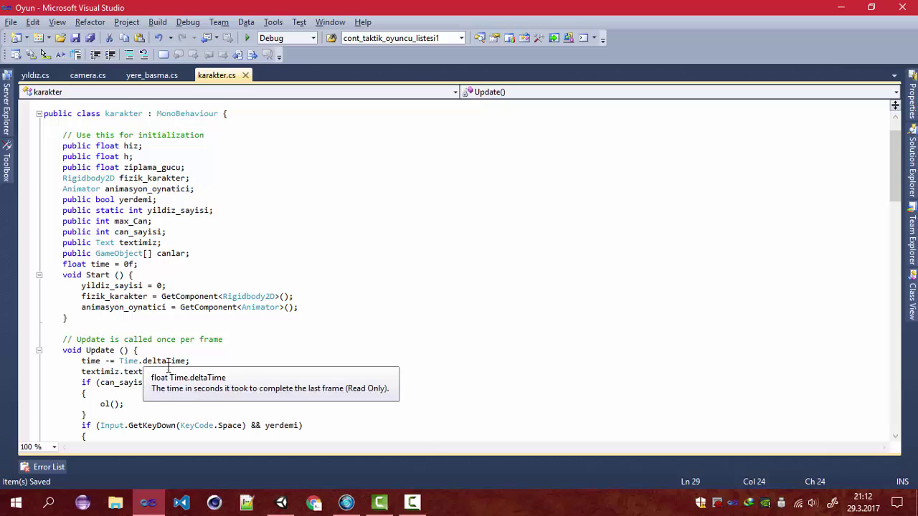
left_click(247, 357)
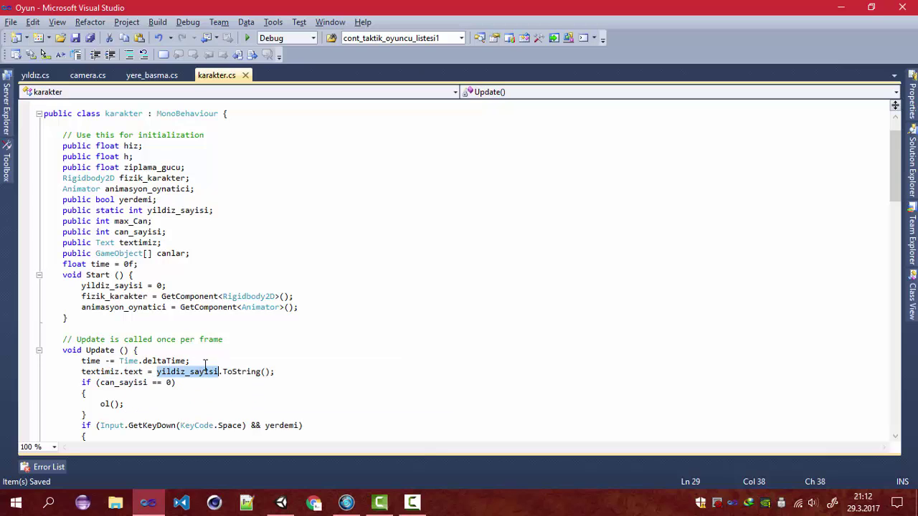
left_click(187, 319)
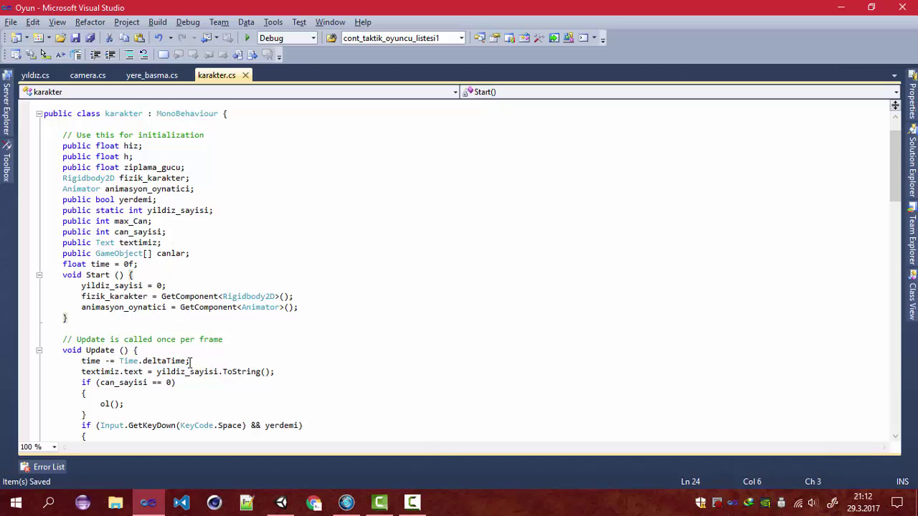
Compare Unity's error entries against the Update method, then clear the console.
left_click(280, 501)
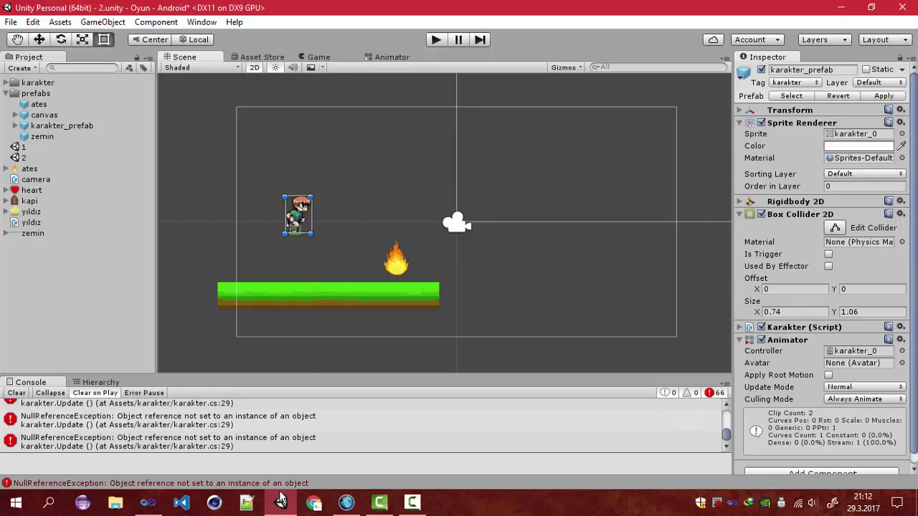
left_click(231, 439)
left_click(143, 504)
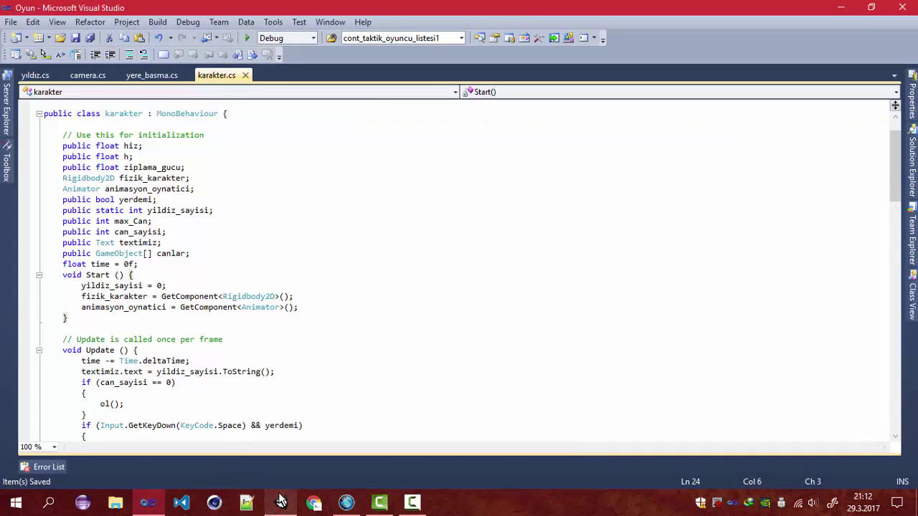
left_click(192, 375)
left_click(280, 502)
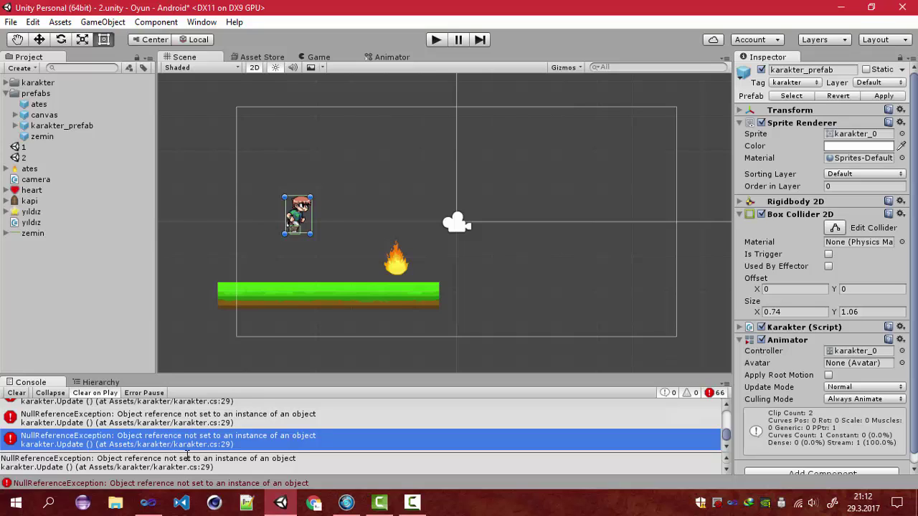
left_click_drag(216, 459, 262, 460)
left_click(26, 395)
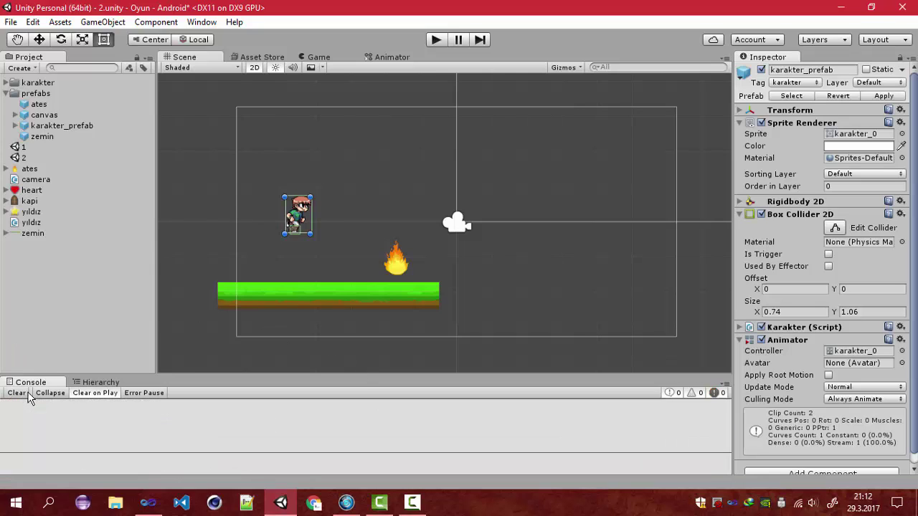
Play scene 2, walk the character right, and expand the Karakter script showing unassigned Textimiz and Canlar.
left_click(428, 41)
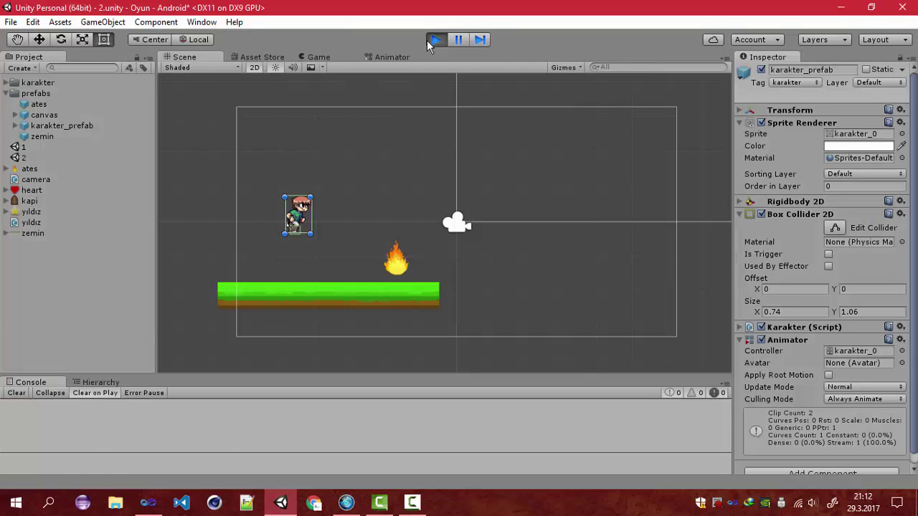
key("Right")
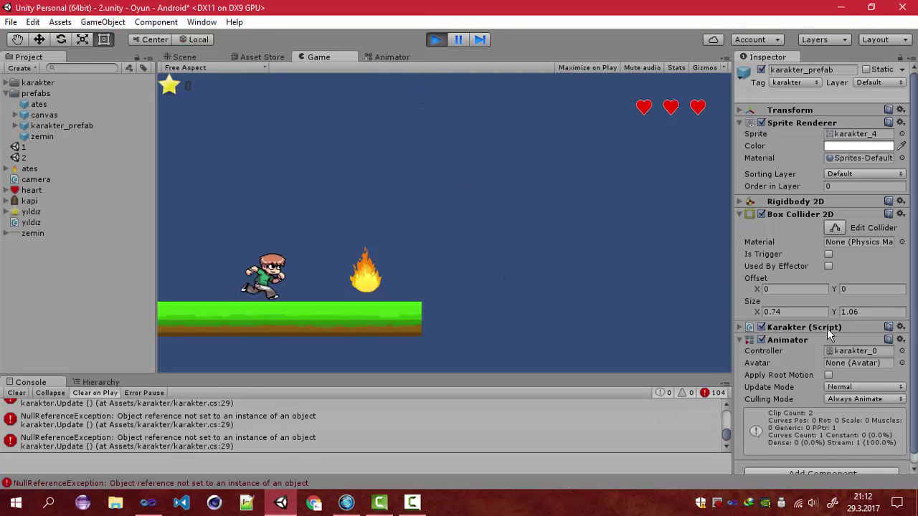
left_click(740, 327)
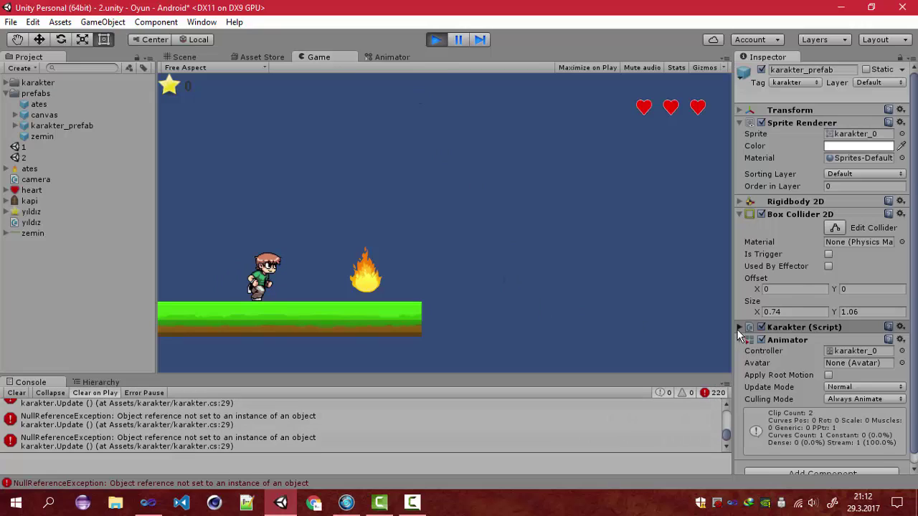
left_click(285, 274)
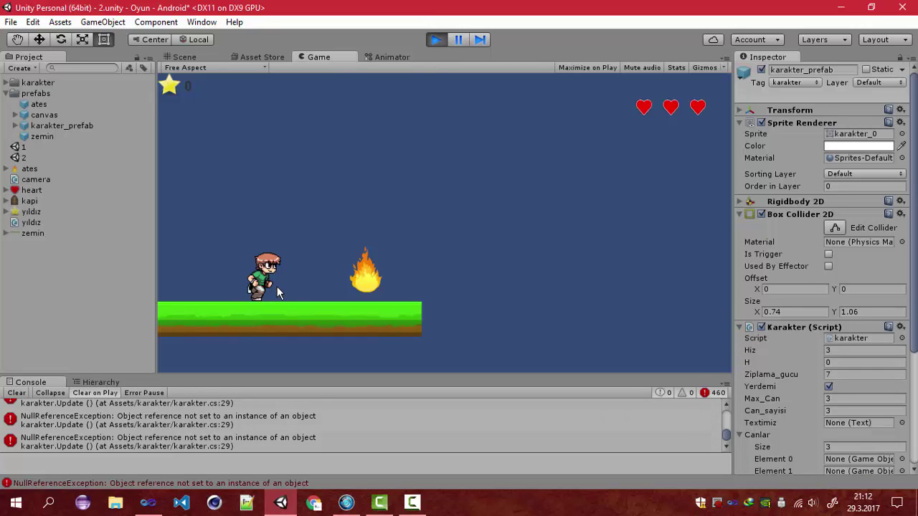
Stop play, then assign yildiz_s_m to Textimiz and canvas to Canlar Element 0.
left_click(438, 41)
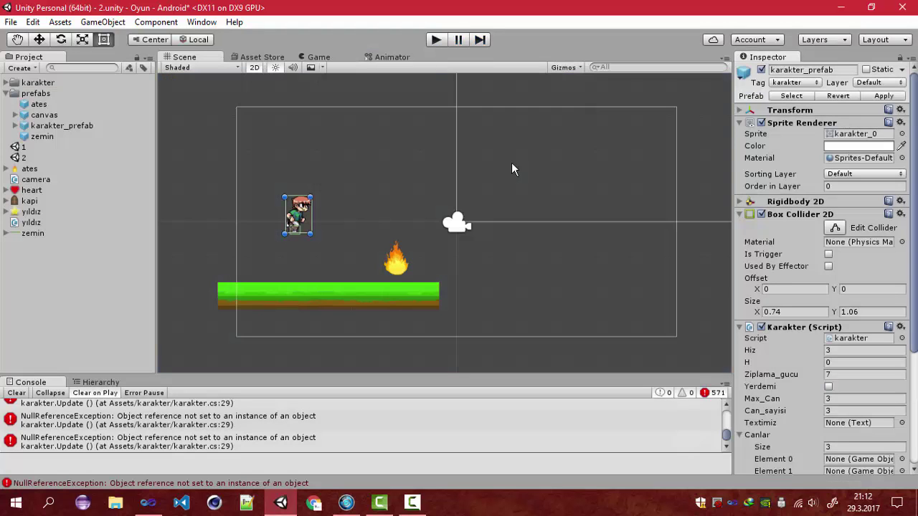
scroll(825, 286, "down", 3)
scroll(861, 323, "down", 2)
left_click(901, 333)
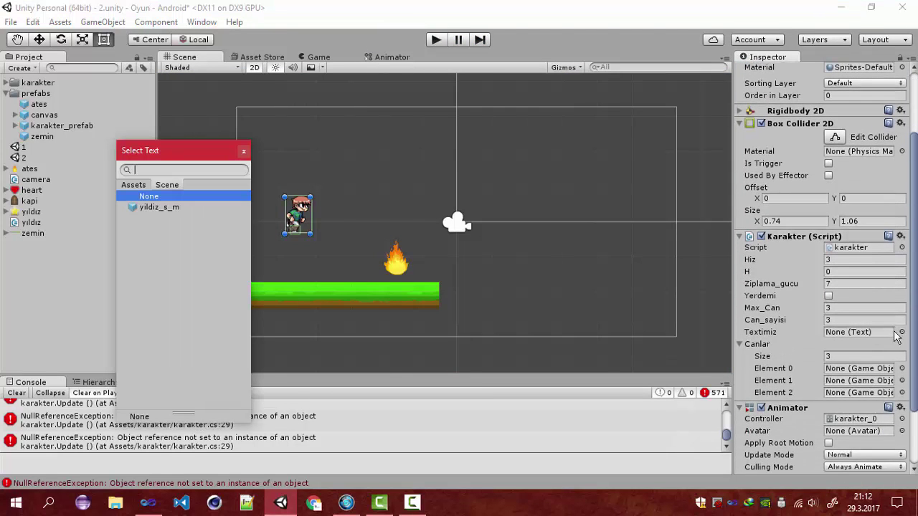
double_click(164, 206)
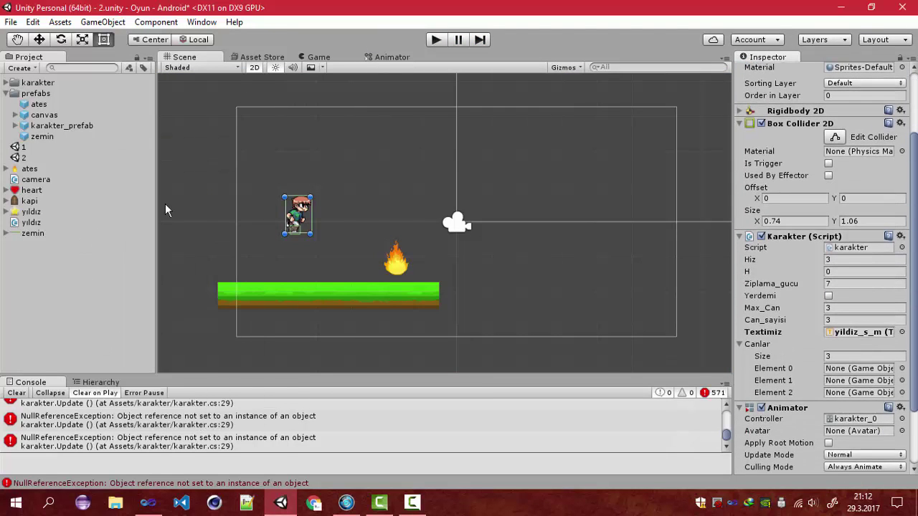
left_click(902, 368)
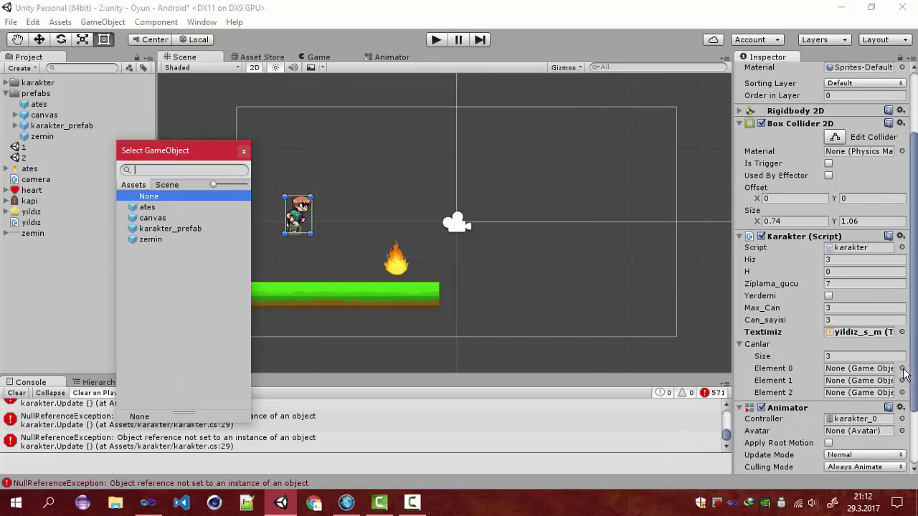
left_click(163, 217)
left_click(245, 151)
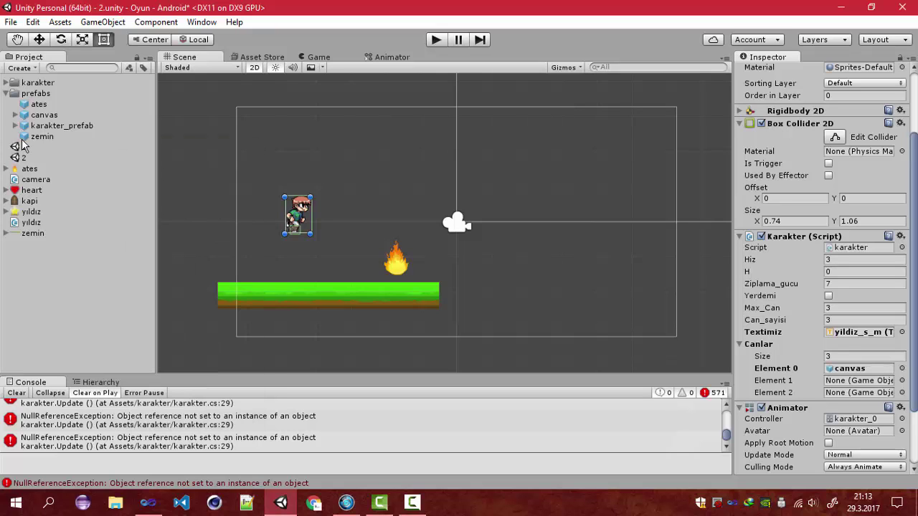
Inspect the canlar object inside the canvas prefab and start a level two test run.
left_click(15, 115)
left_click(43, 136)
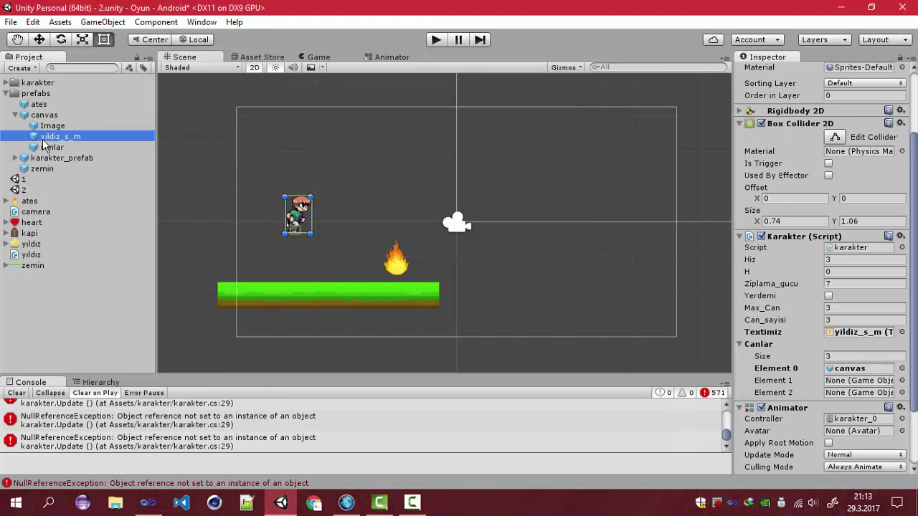
left_click(44, 147)
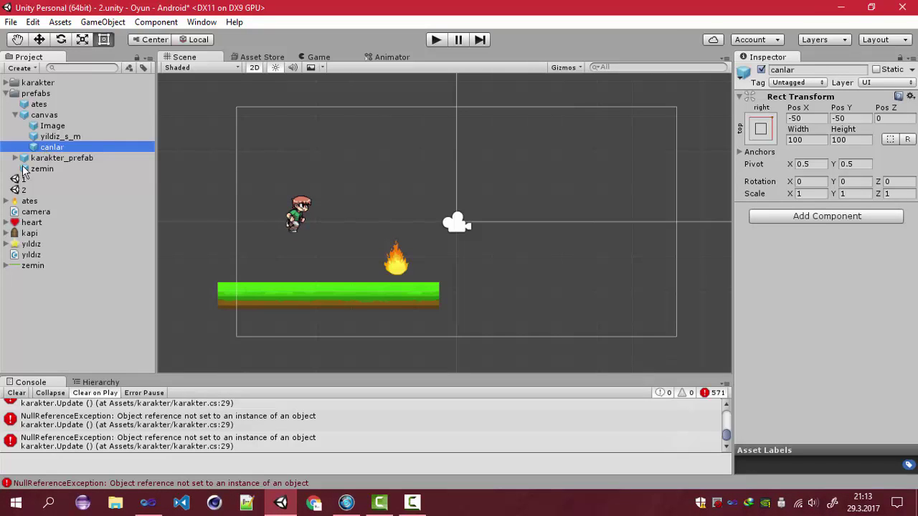
left_click(436, 40)
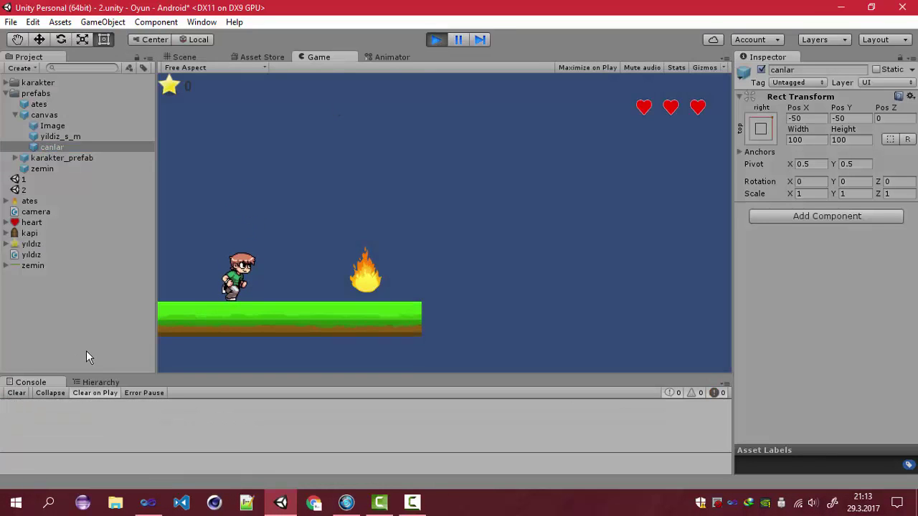
Jump the character into the fire so the hearts drop from three to two, then stop and replay briefly.
key("space")
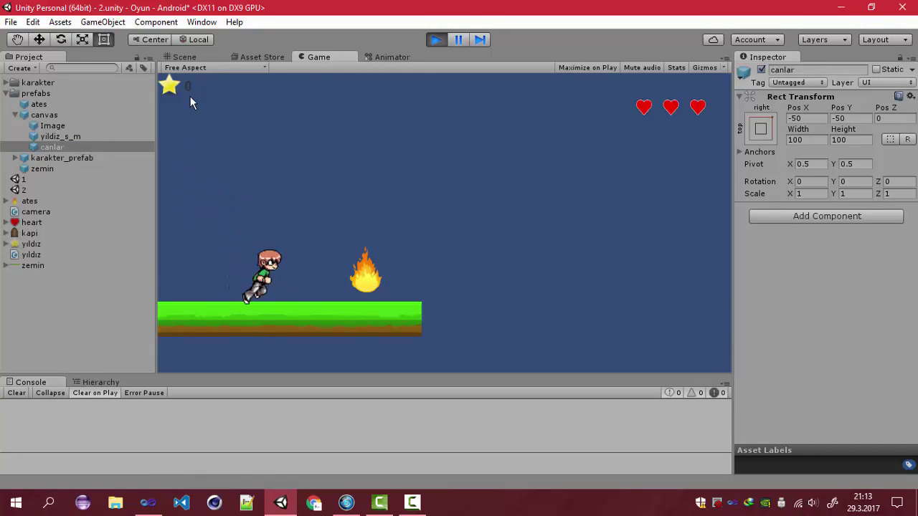
key("space")
key("Right")
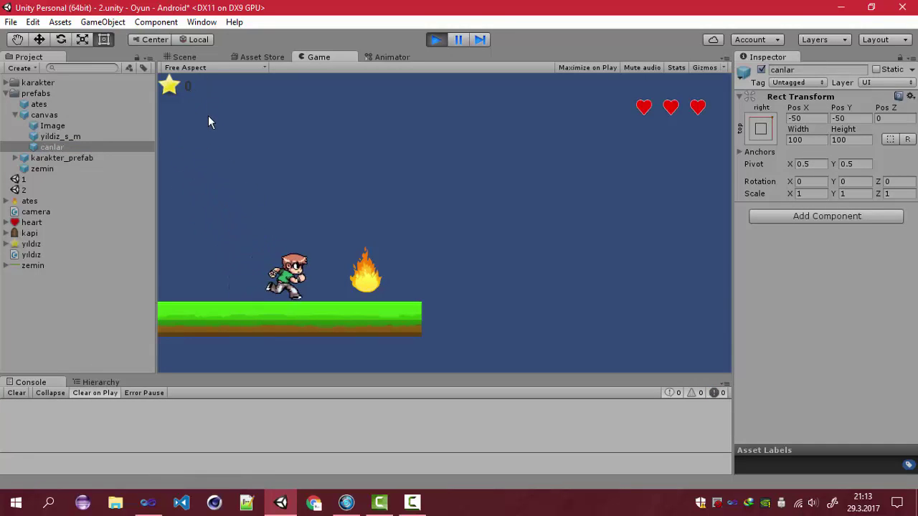
key("Left")
key("space")
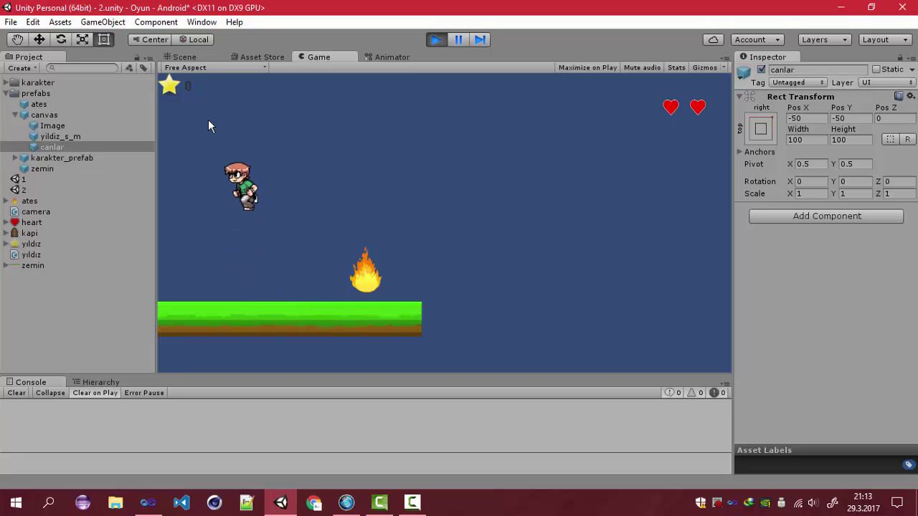
left_click(435, 39)
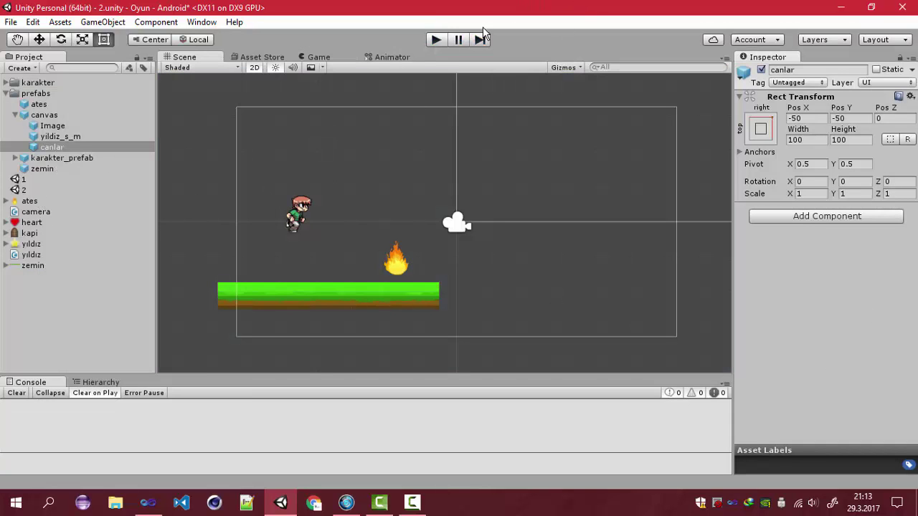
left_click(436, 41)
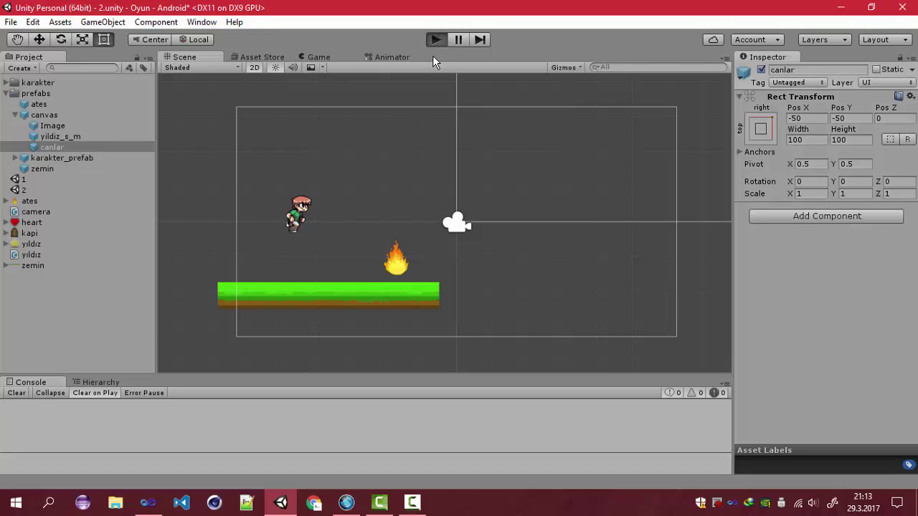
left_click(437, 40)
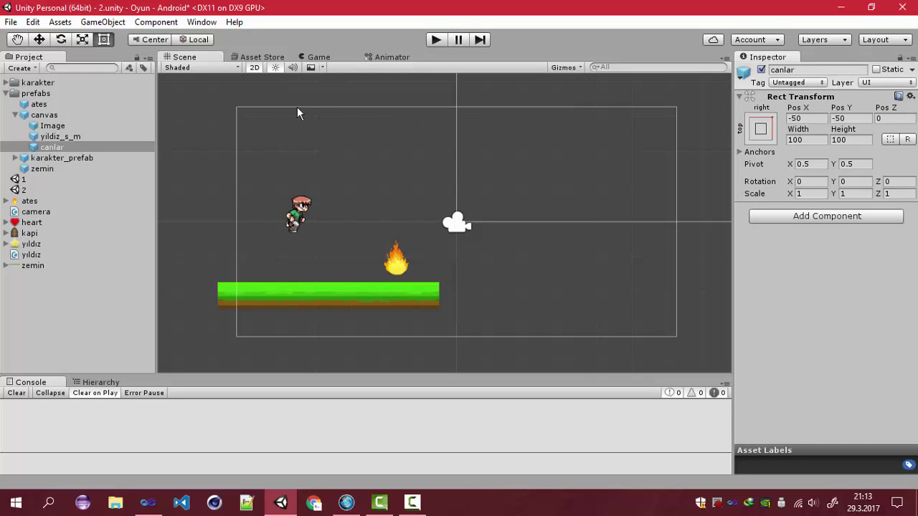
Save level two, open level one, and start playing it.
double_click(24, 179)
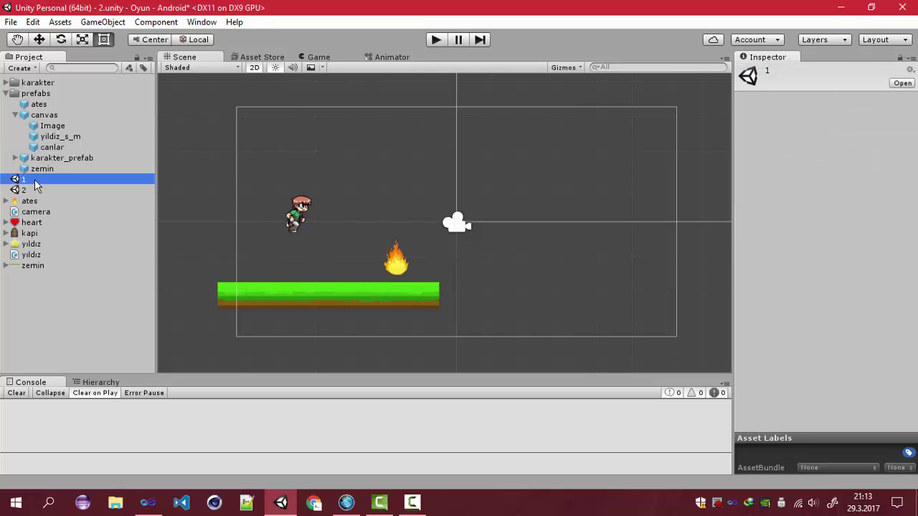
left_click(451, 278)
left_click(436, 40)
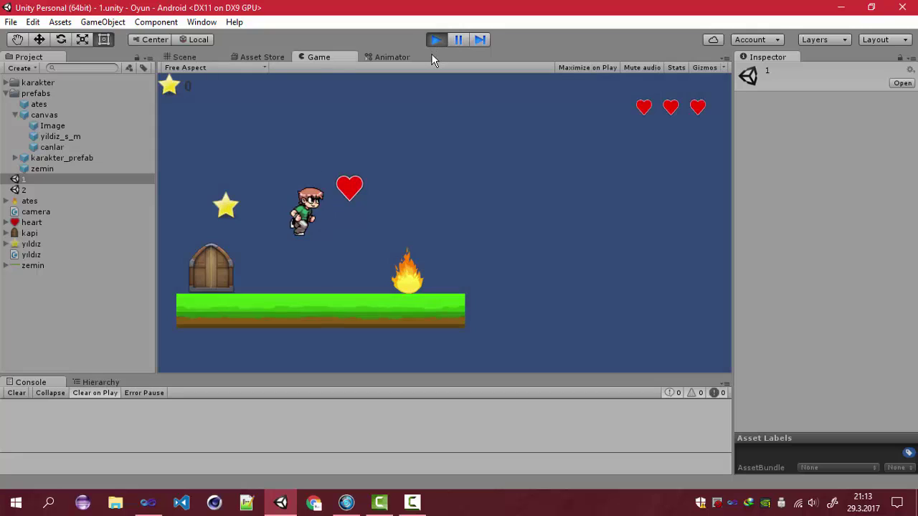
Run and jump the character back and forth over the fire, then stop and replay level one.
key("Right")
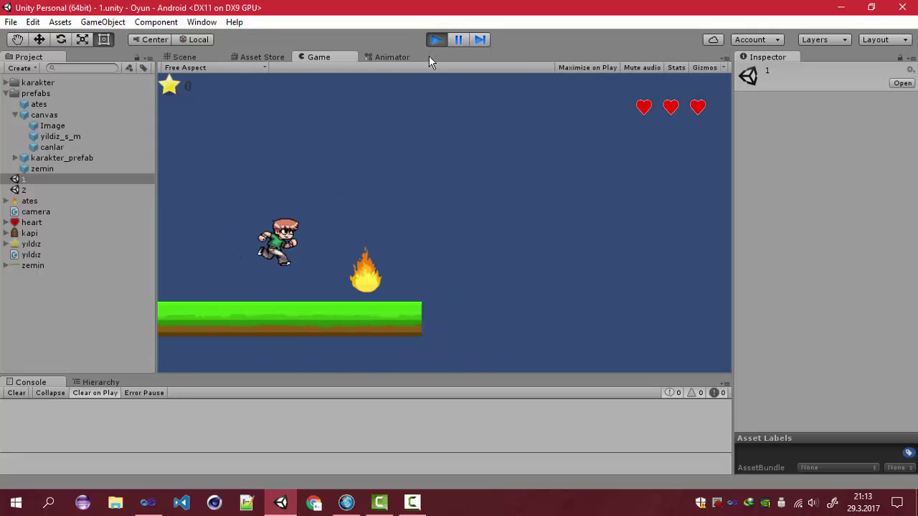
key("space")
key("Left")
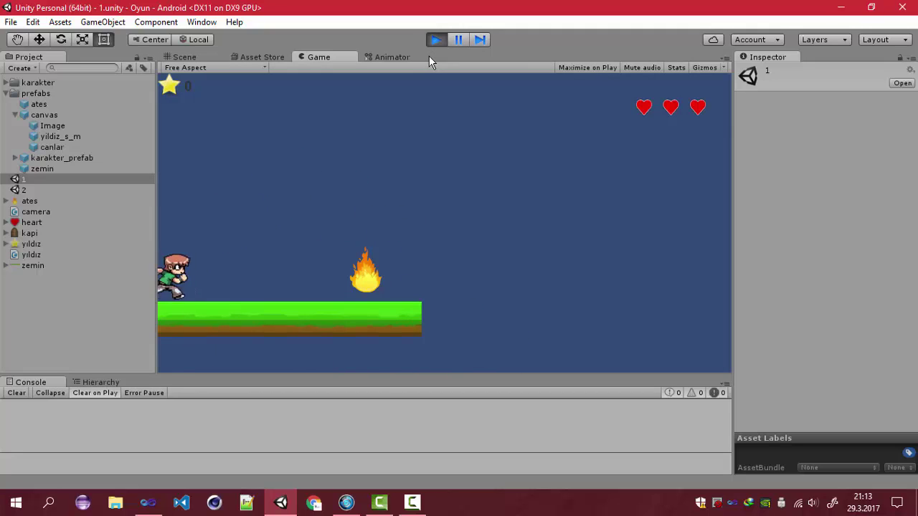
key("Right")
key("space")
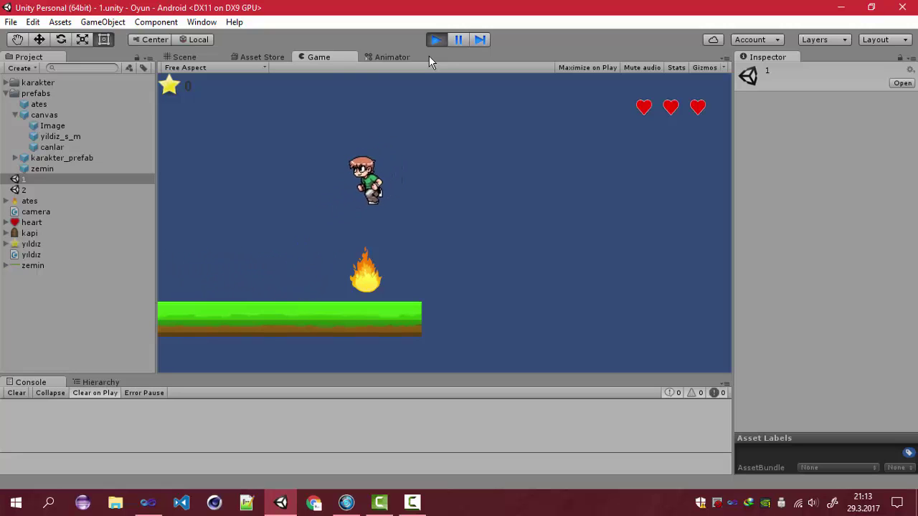
left_click(436, 39)
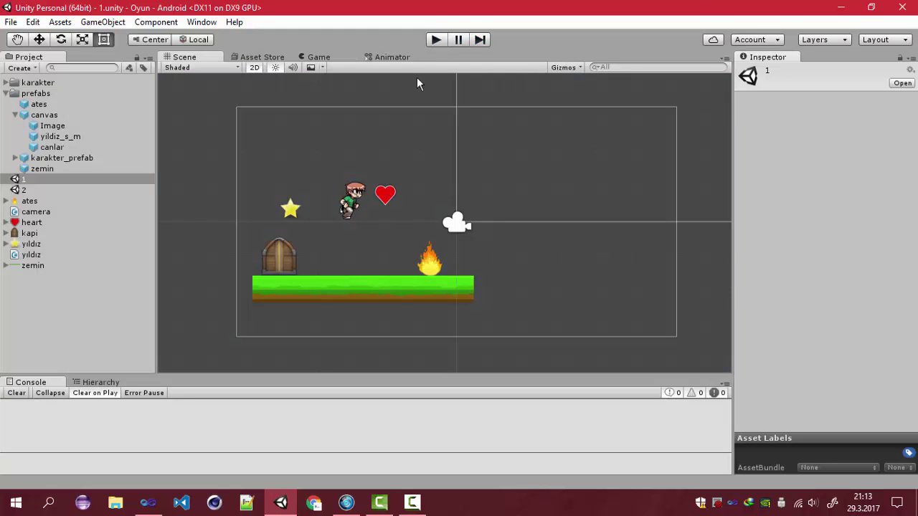
left_click(441, 41)
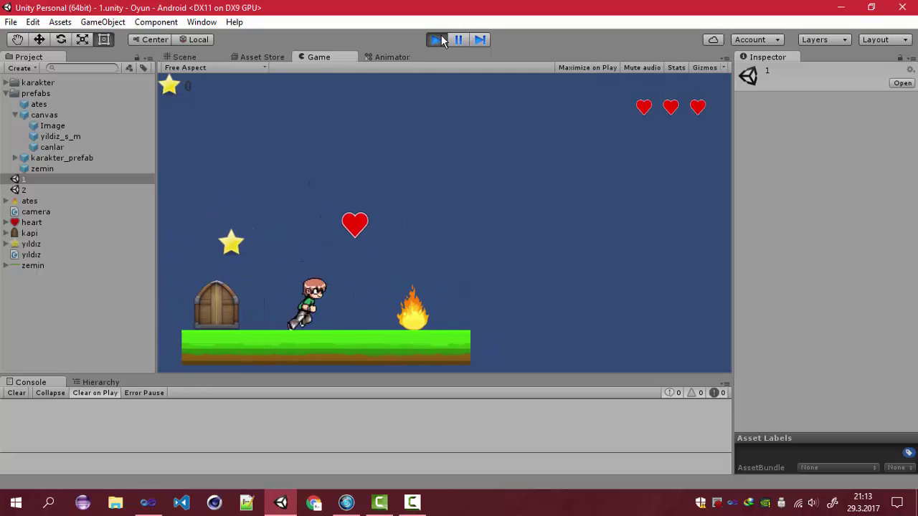
left_click(438, 40)
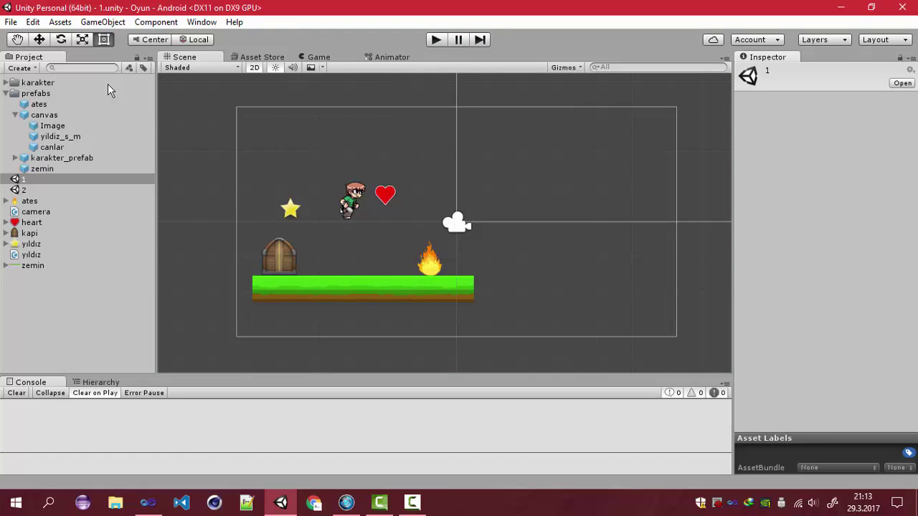
Reopen the level two scene and select its Main Camera.
left_click(45, 115)
right_click(45, 115)
mouse_move(94, 123)
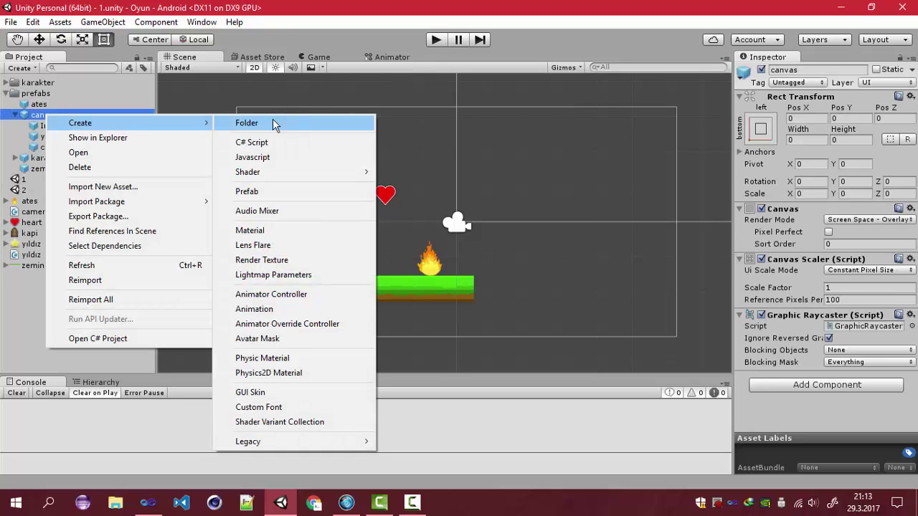
left_click(36, 343)
double_click(25, 190)
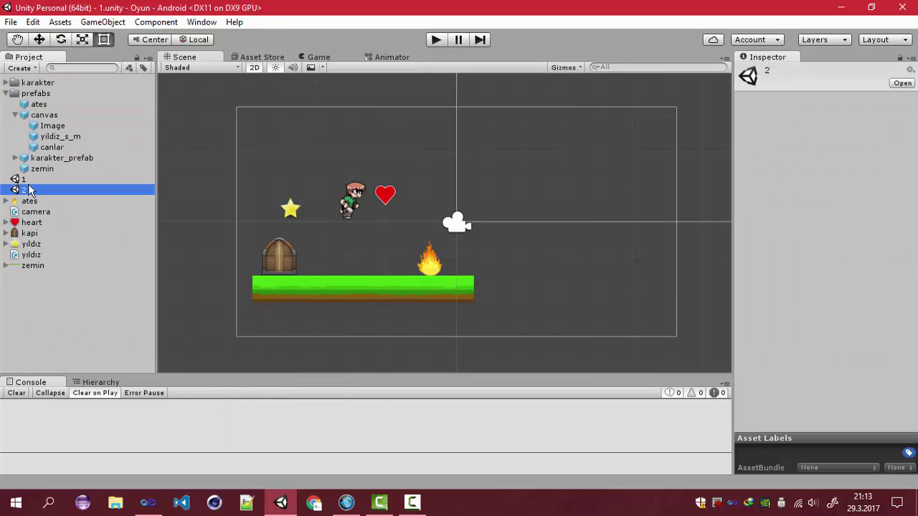
left_click(456, 224)
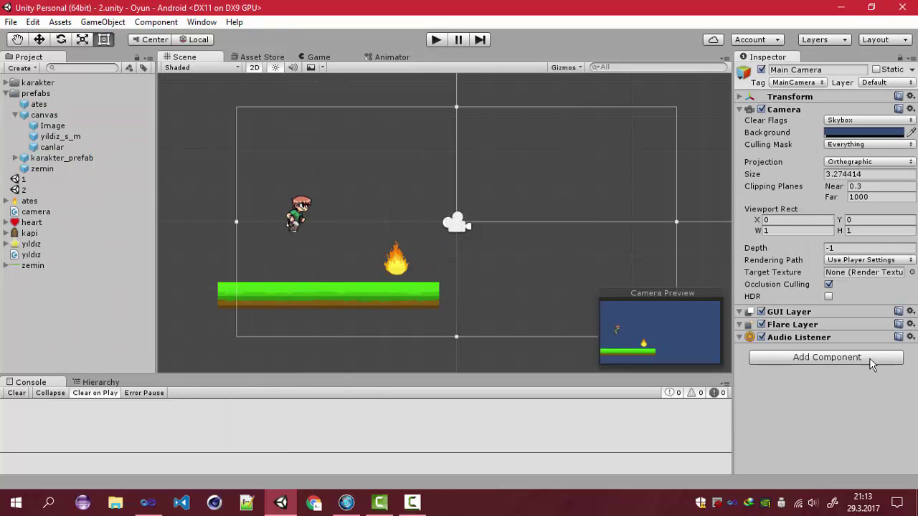
Attach the camera script to the Main Camera, exposing Mesafe and X fields at 0.
left_click(827, 357)
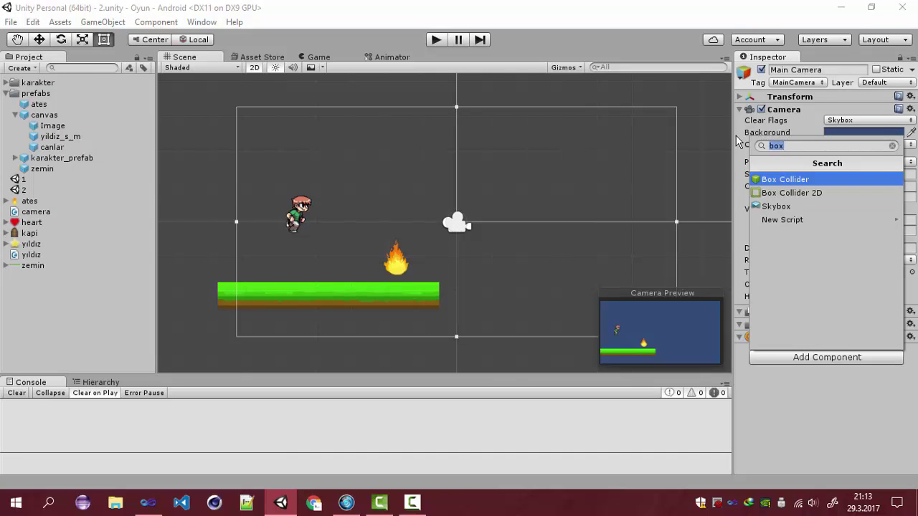
type("ca")
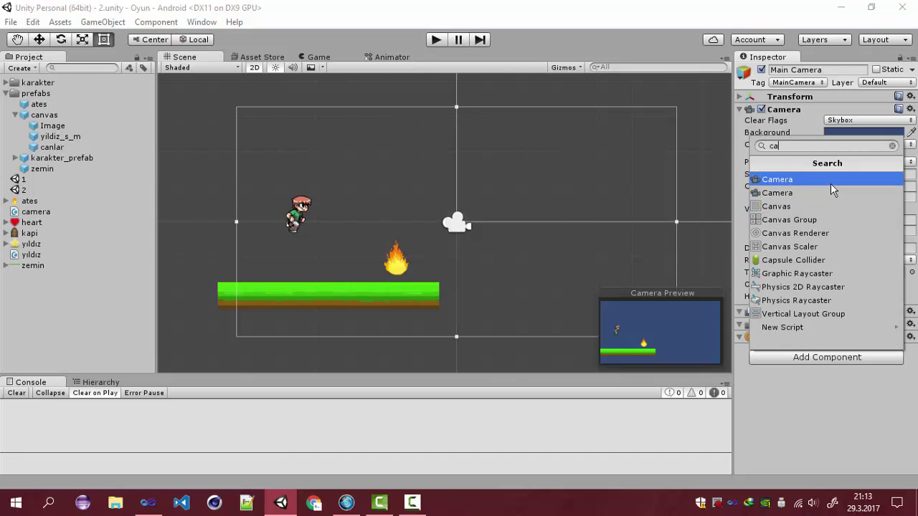
key("BackSpace")
key("BackSpace")
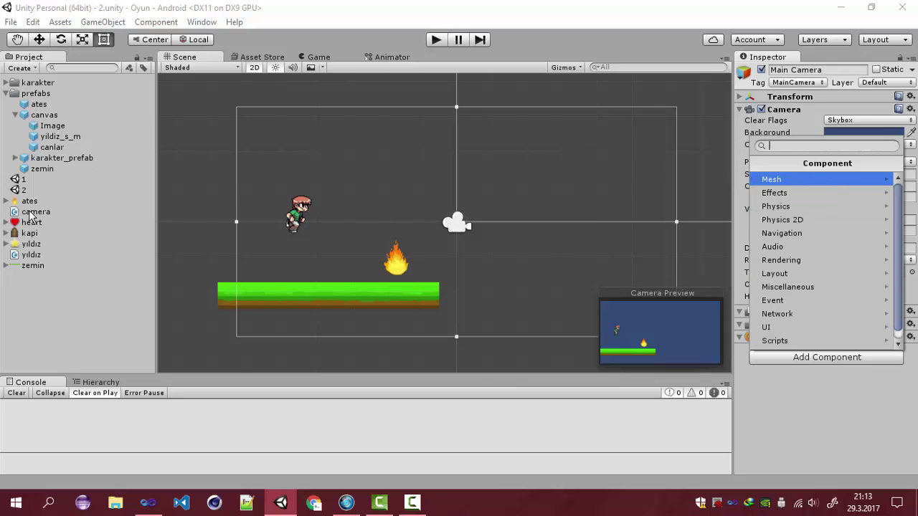
left_click(689, 346)
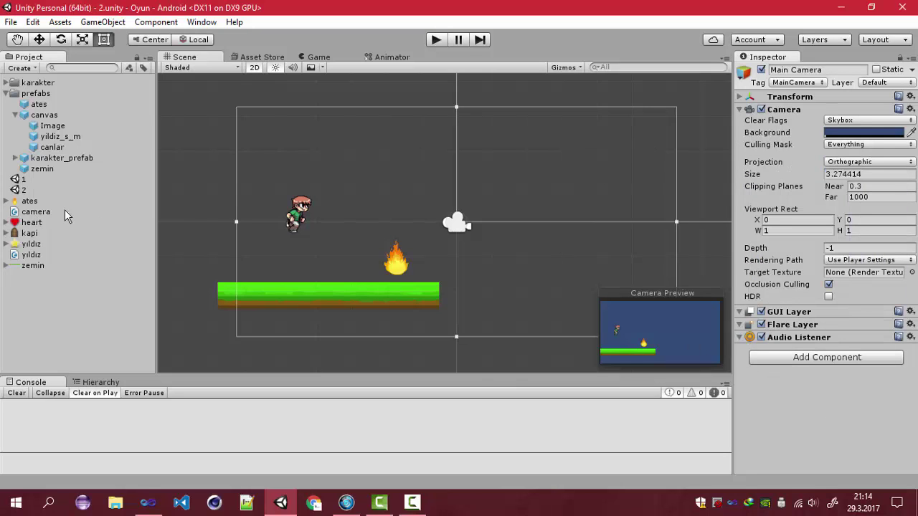
left_click_drag(36, 212, 808, 408)
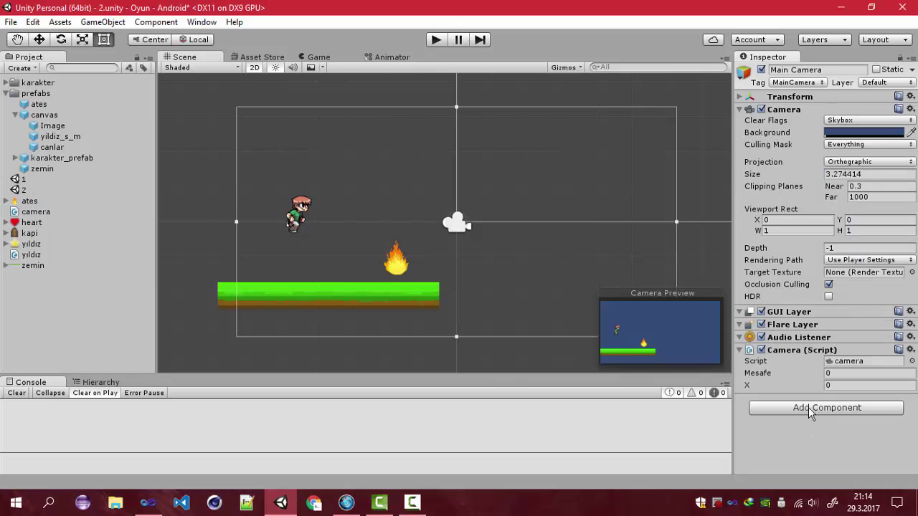
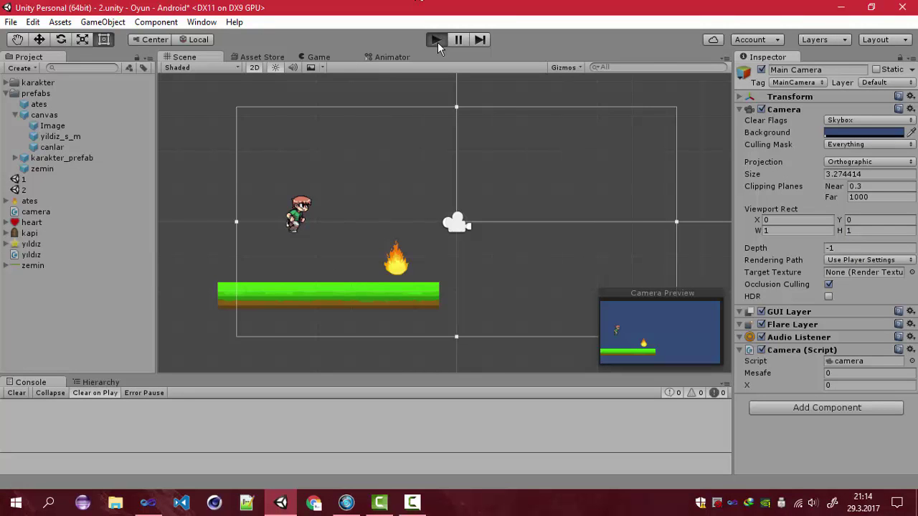
Playtest scene 2 with a quick character jump, then stop play mode.
left_click(438, 45)
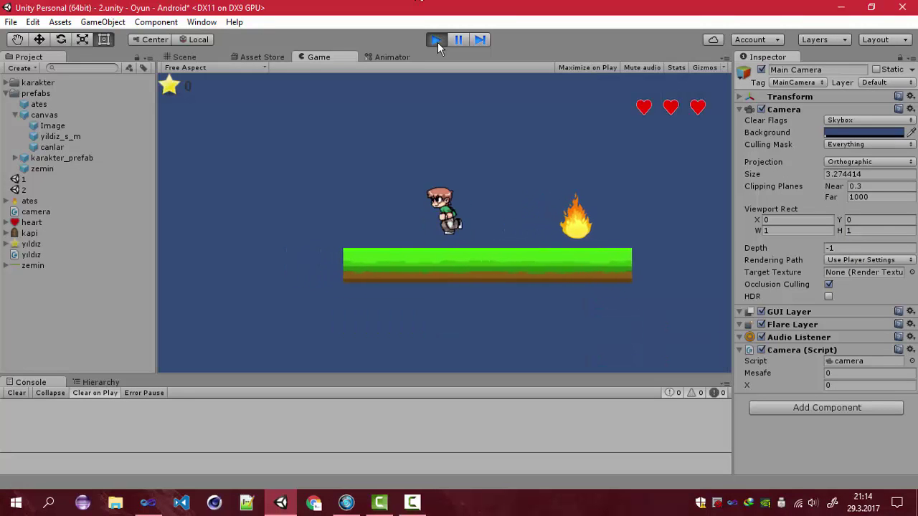
key("space")
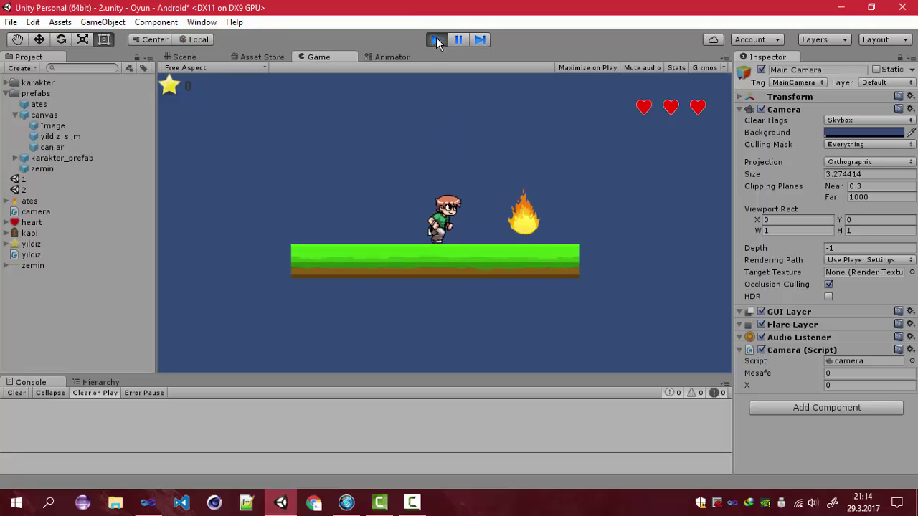
left_click(438, 40)
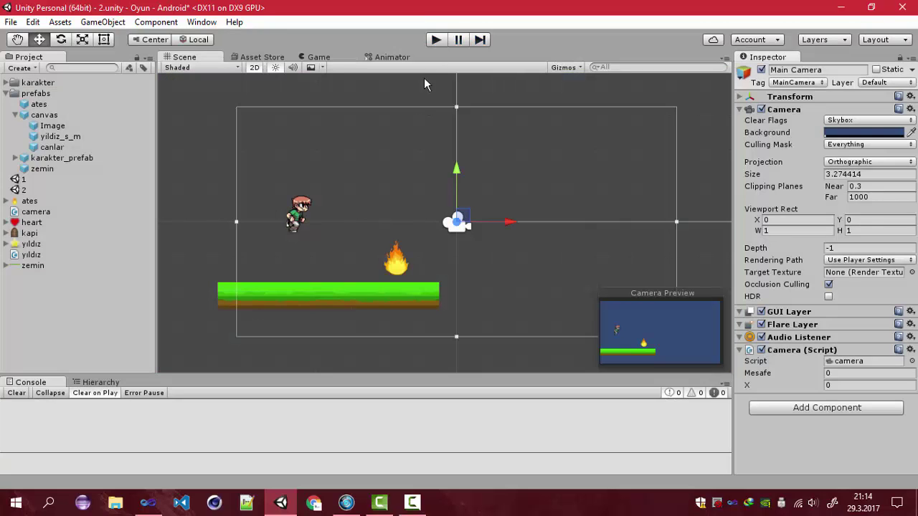
Deselect the camera and open scene 1 from the Project assets, dismissing the unsaved-changes prompt.
left_click(402, 195)
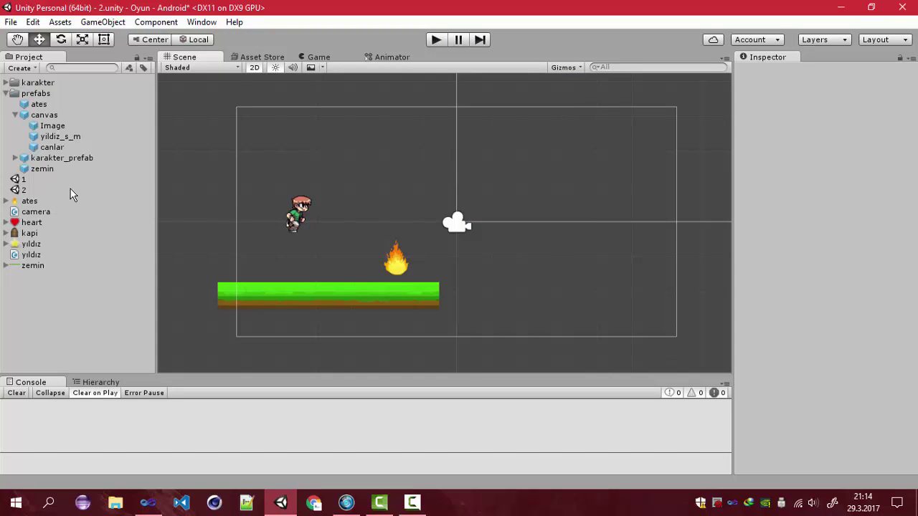
left_click(32, 189)
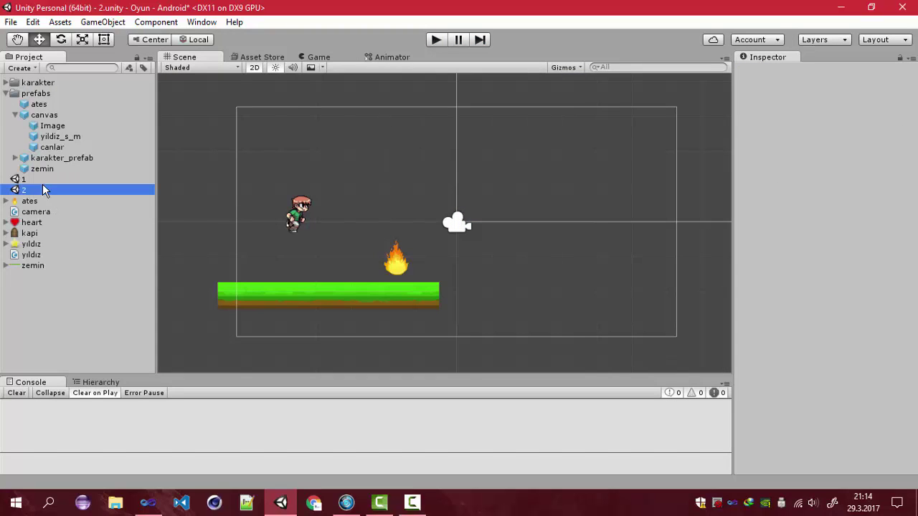
double_click(28, 180)
left_click(451, 282)
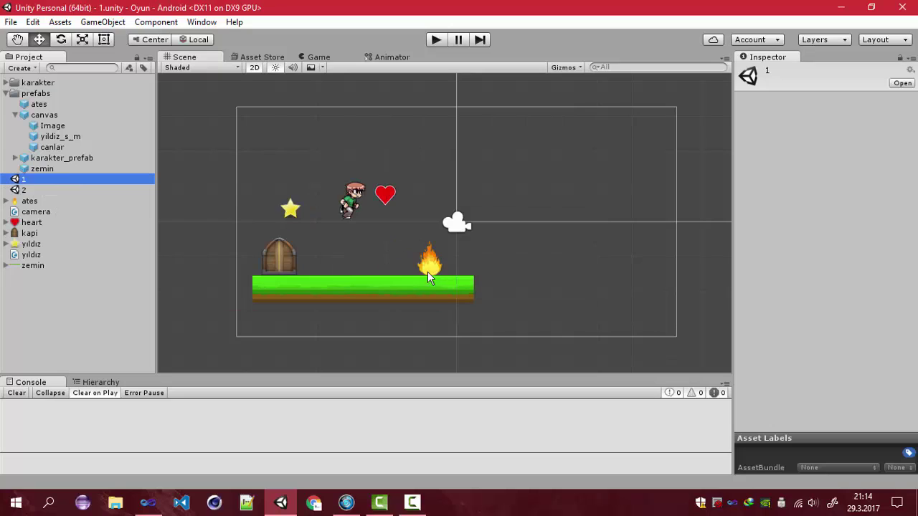
Play scene 1, running the character left and right and jumping it repeatedly toward the fire.
left_click(440, 42)
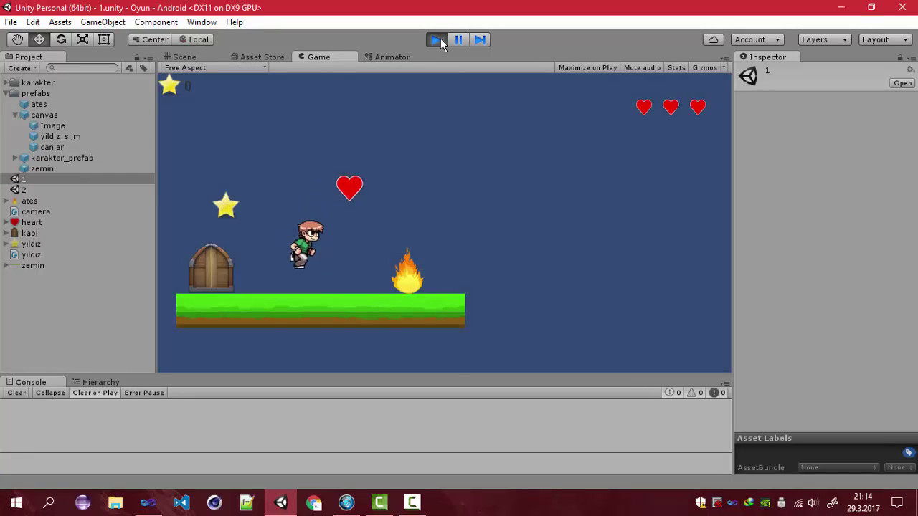
key("Right")
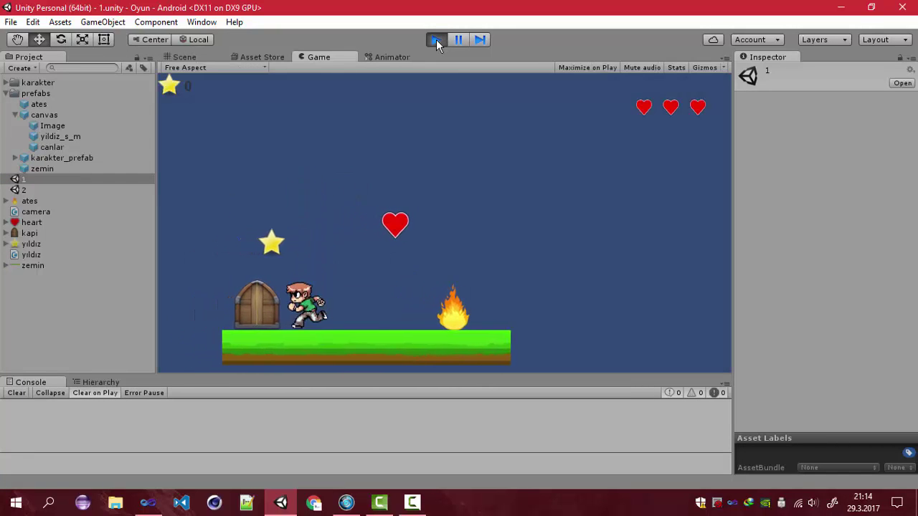
key("space")
key("space")
key("Left")
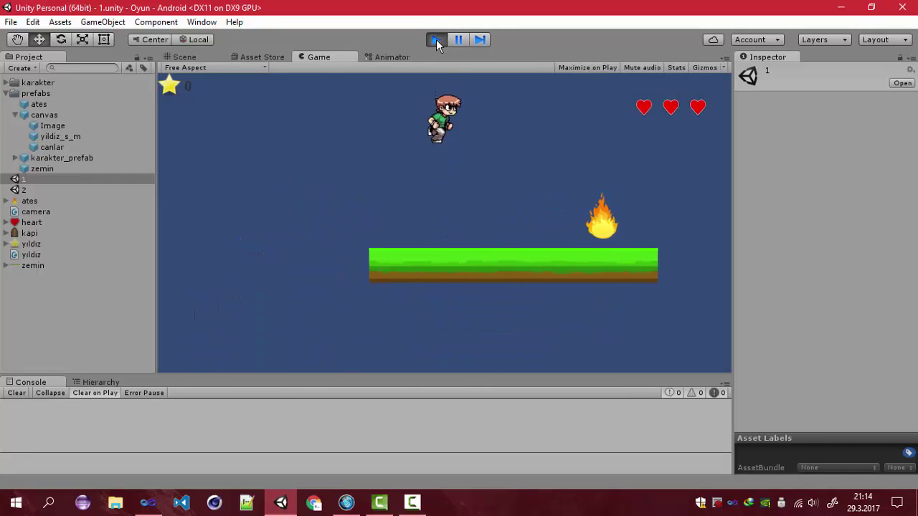
key("Right")
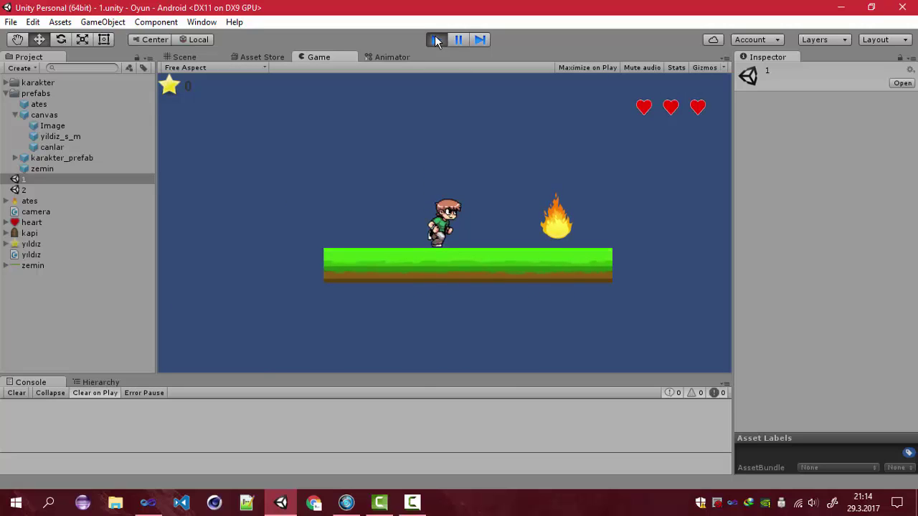
key("space")
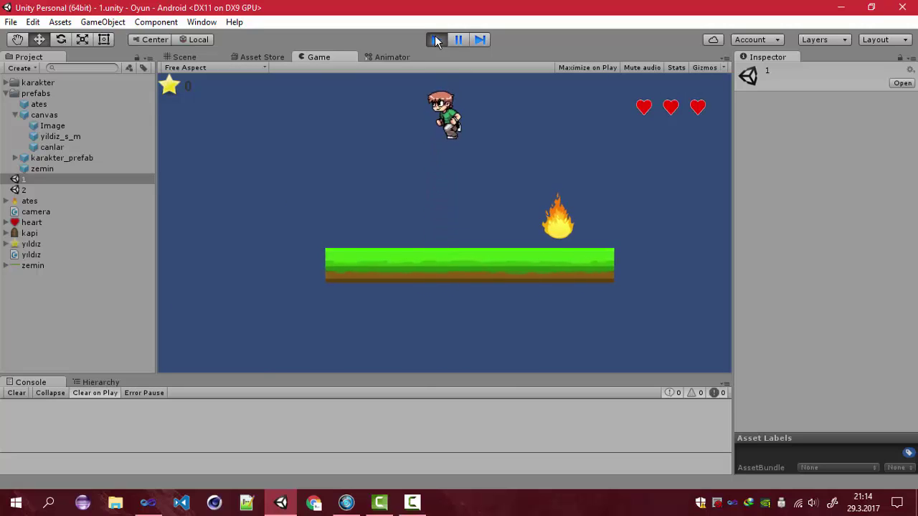
key("Left")
key("space")
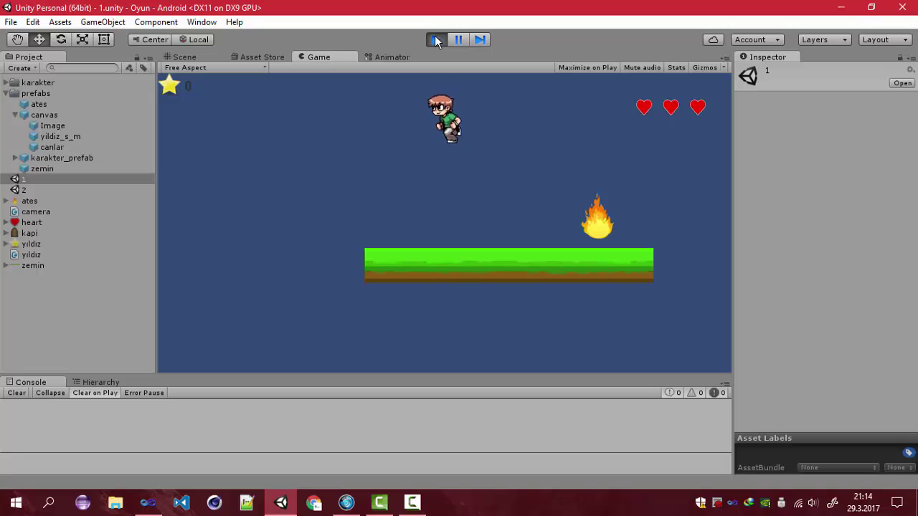